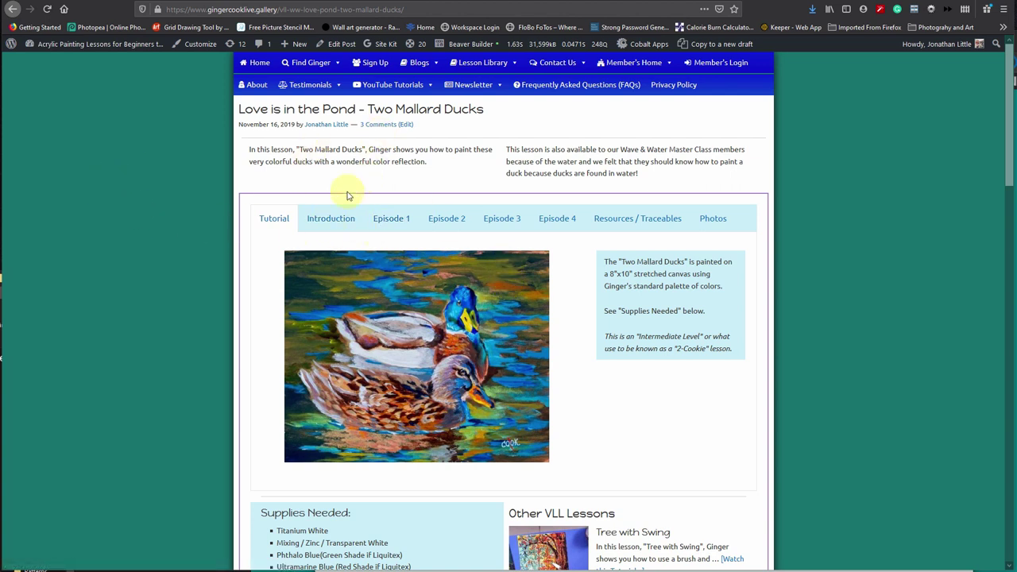
Open the colour Two Mallard Ducks reference PDF from the Traceables resources
{"action": "left_click", "coordinate": [650, 220]}
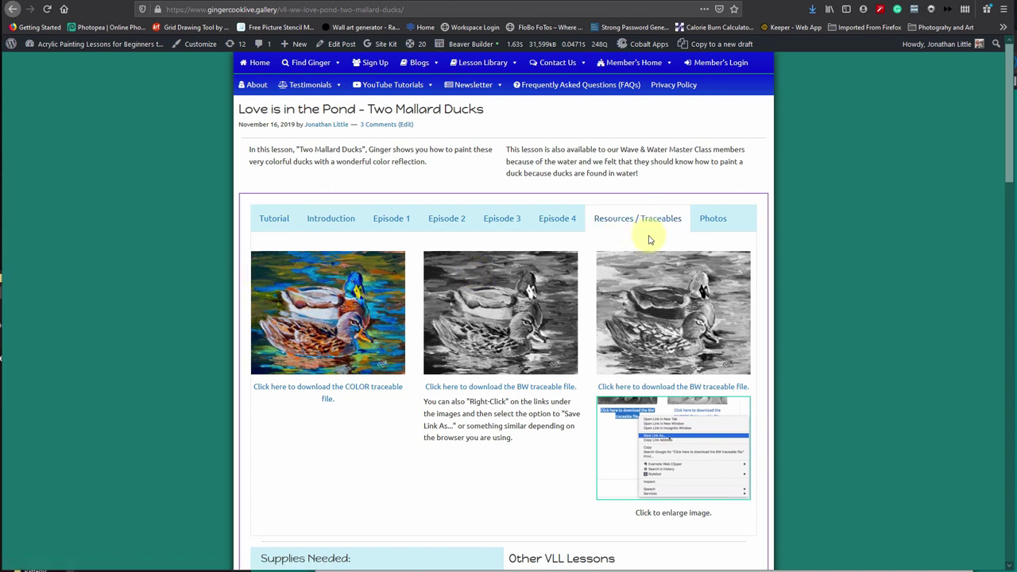
{"action": "left_click", "coordinate": [330, 317]}
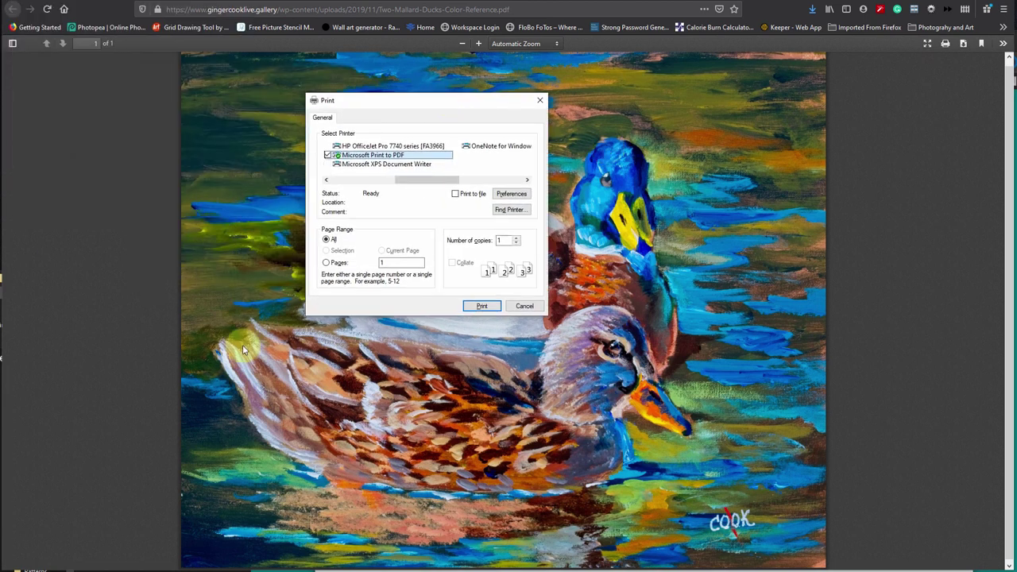
Pick HP OfficeJet Pro 7740 series in the Print dialog and open its Preferences
{"action": "left_click", "coordinate": [390, 148]}
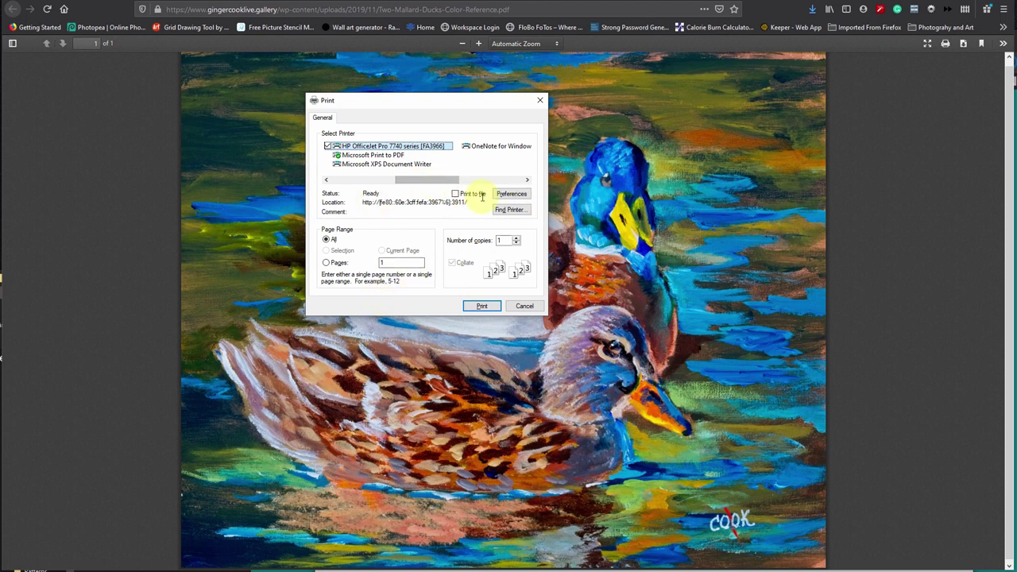
{"action": "left_click", "coordinate": [500, 194]}
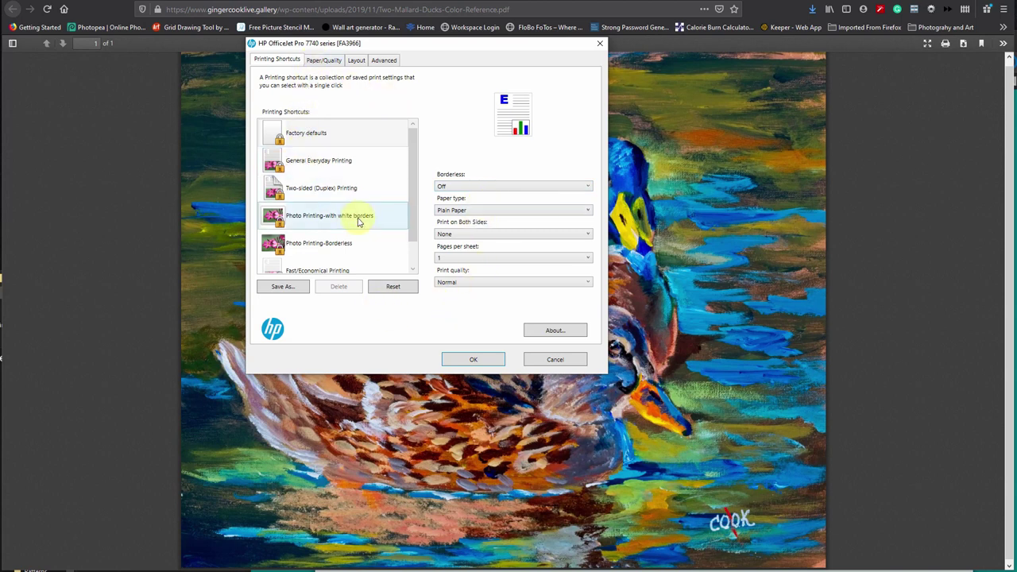
Leave borderless printing off on the HP Paper/Quality tab
{"action": "scroll", "coordinate": [352, 199], "scroll_direction": "down", "scroll_amount": 1}
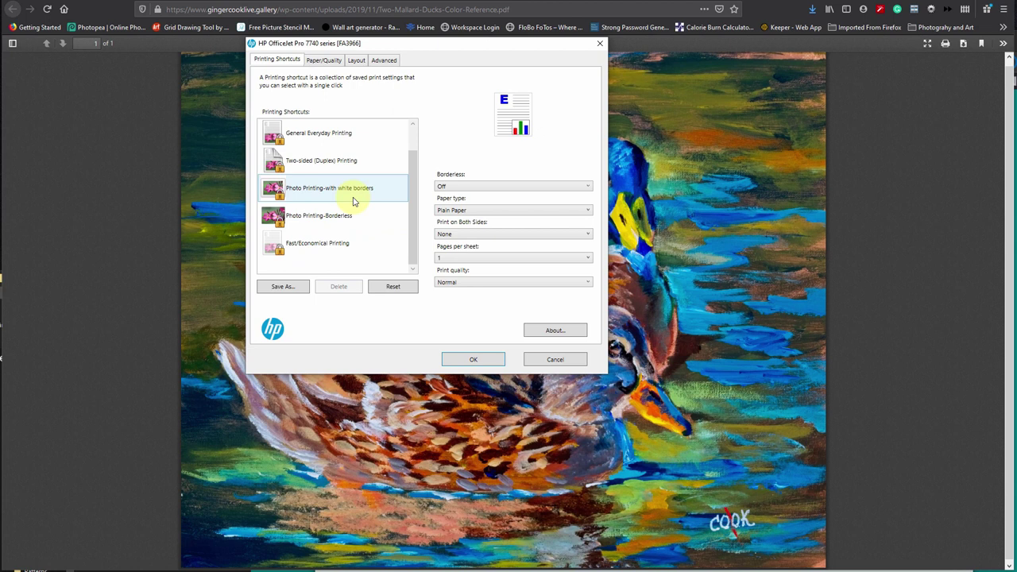
{"action": "left_click", "coordinate": [332, 60]}
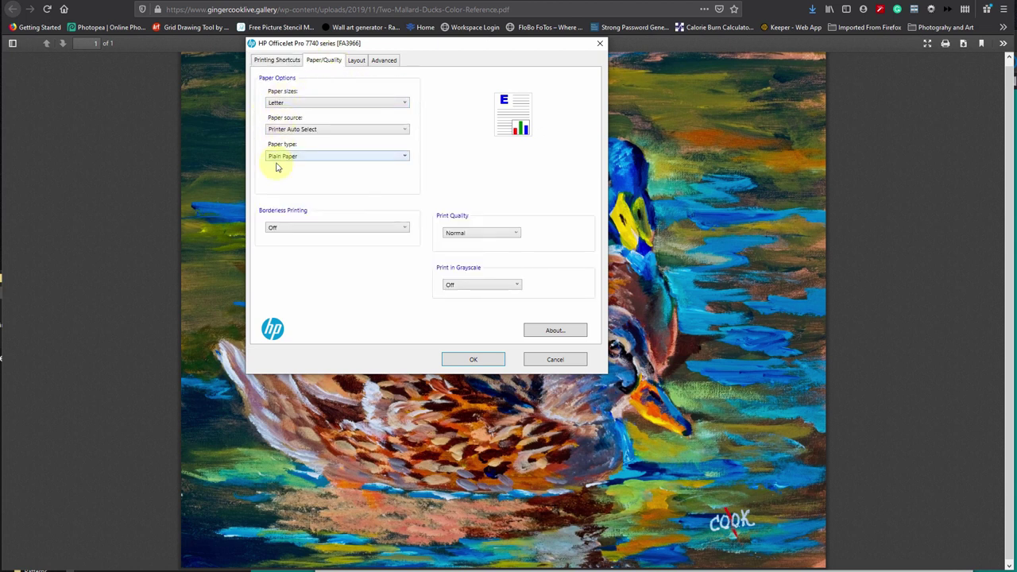
{"action": "left_click", "coordinate": [287, 230]}
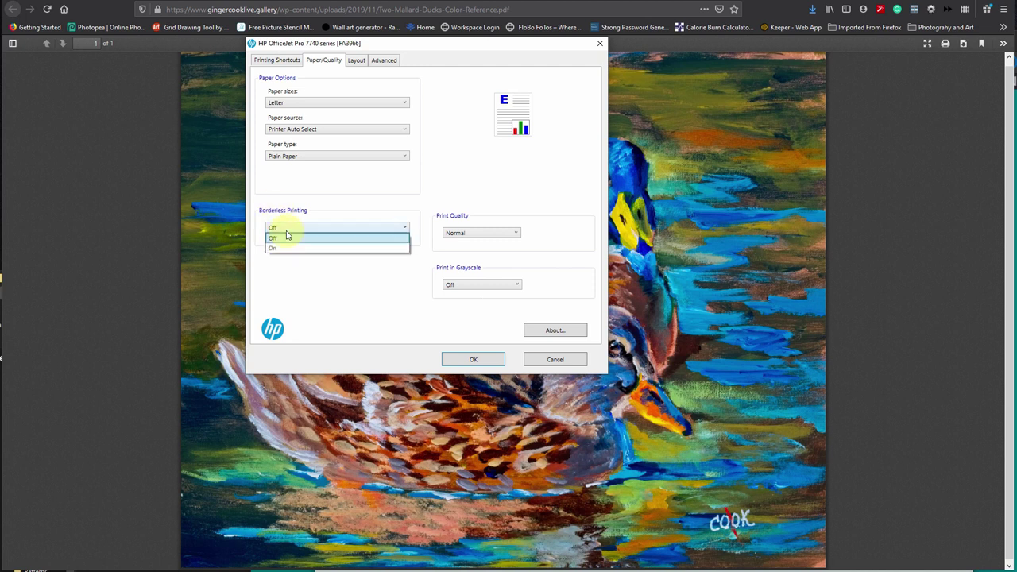
{"action": "left_click", "coordinate": [287, 232]}
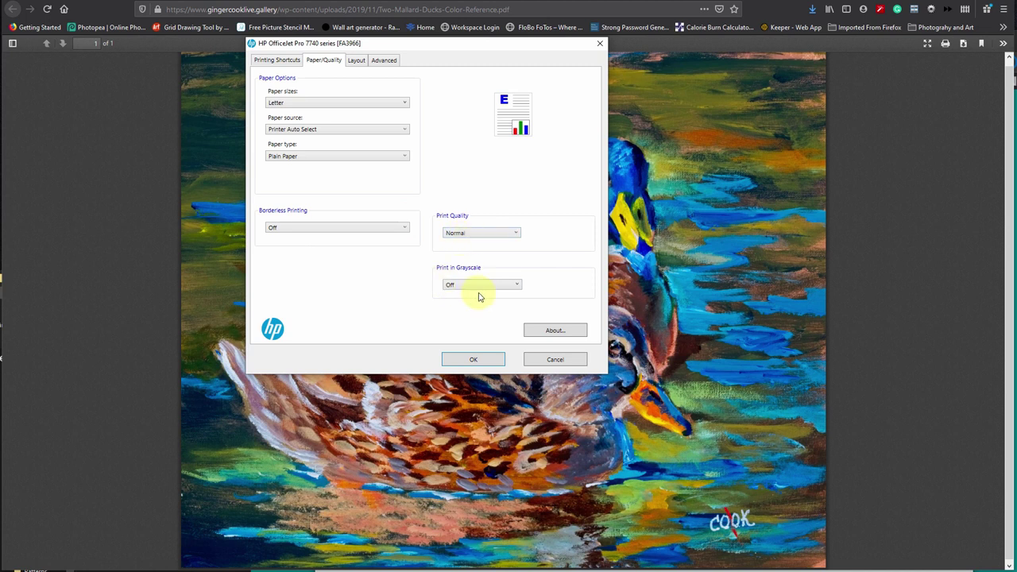
Set orientation to Landscape and keep Print All Pages, then return to Printing Shortcuts
{"action": "left_click", "coordinate": [352, 62]}
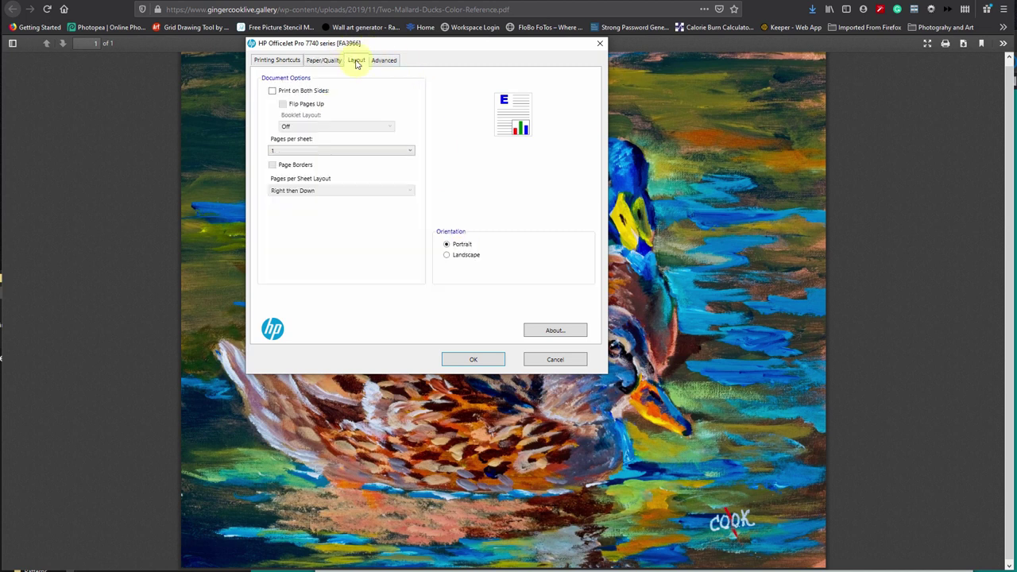
{"action": "left_click", "coordinate": [464, 259]}
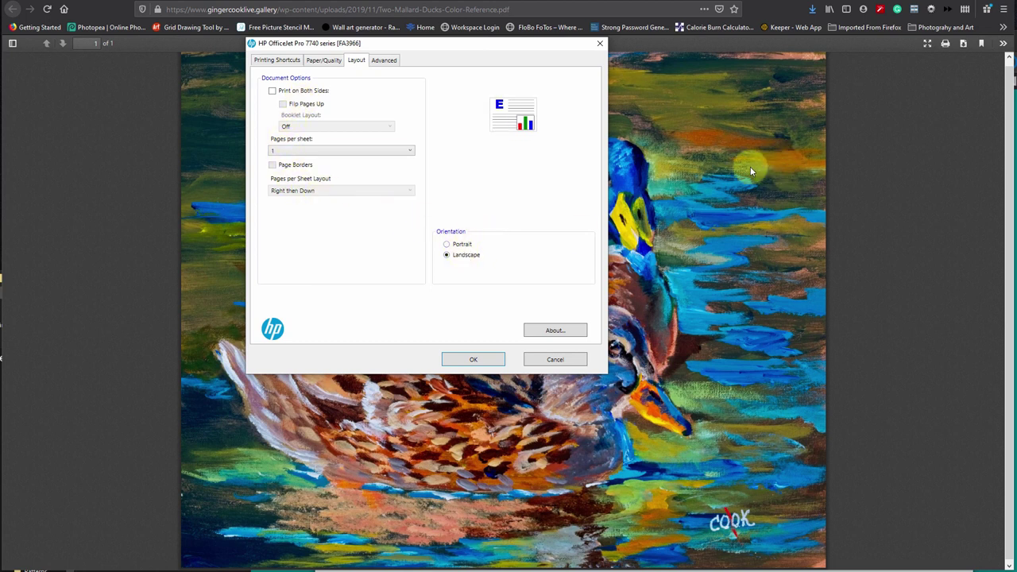
{"action": "left_click", "coordinate": [382, 62]}
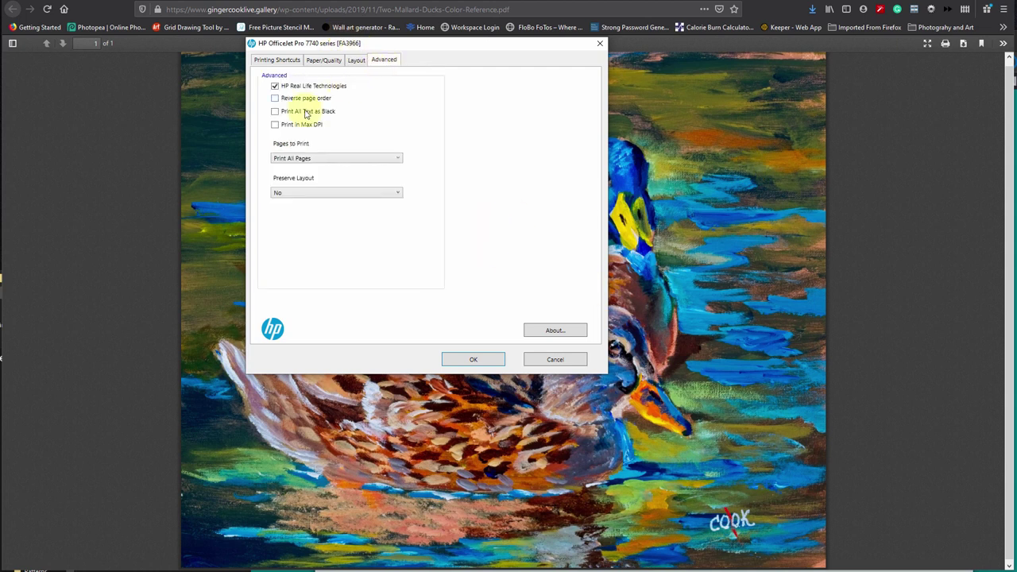
{"action": "left_click", "coordinate": [296, 160]}
{"action": "left_click", "coordinate": [296, 162]}
{"action": "left_click", "coordinate": [276, 61]}
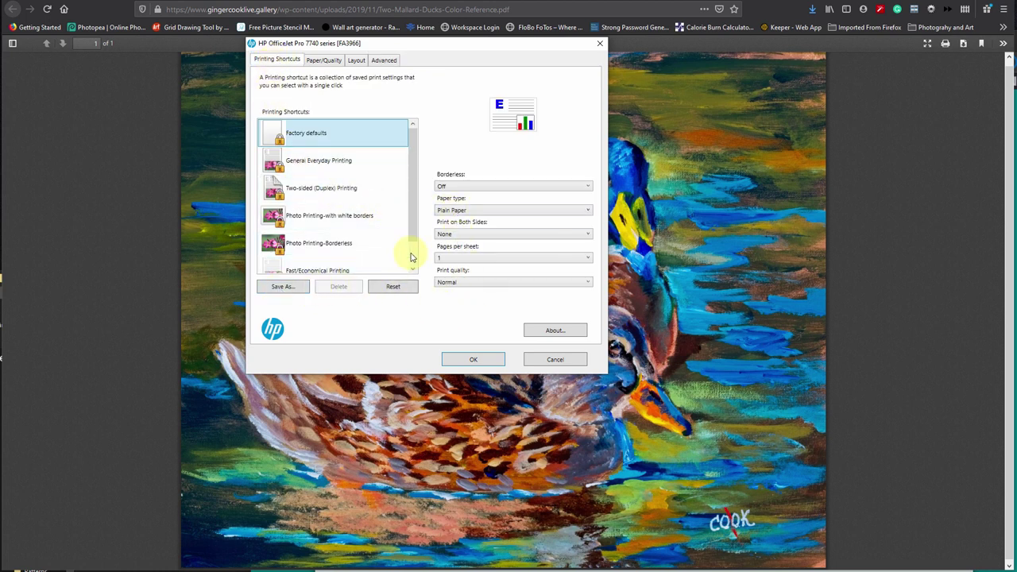
Recheck the Paper/Quality, Layout and Advanced tabs, then confirm the HP preferences with OK
{"action": "scroll", "coordinate": [412, 258], "scroll_direction": "down", "scroll_amount": 1}
{"action": "left_click", "coordinate": [325, 62]}
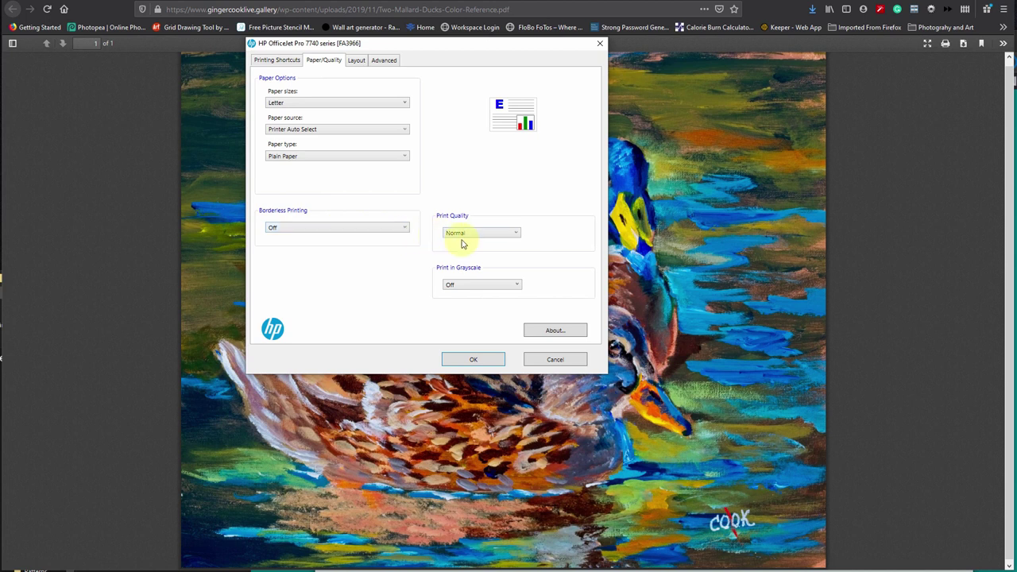
{"action": "left_click", "coordinate": [355, 60]}
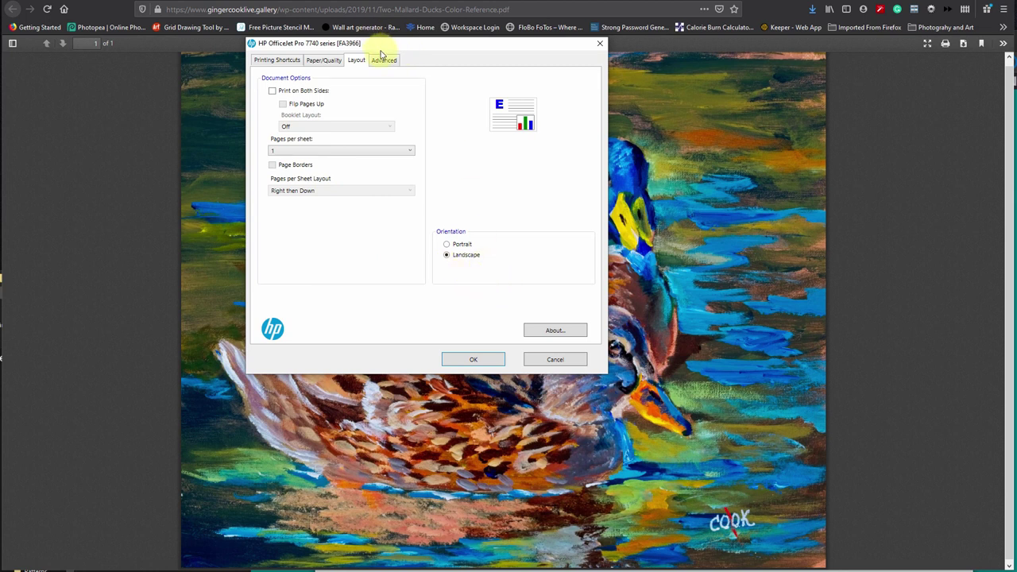
{"action": "left_click", "coordinate": [384, 61]}
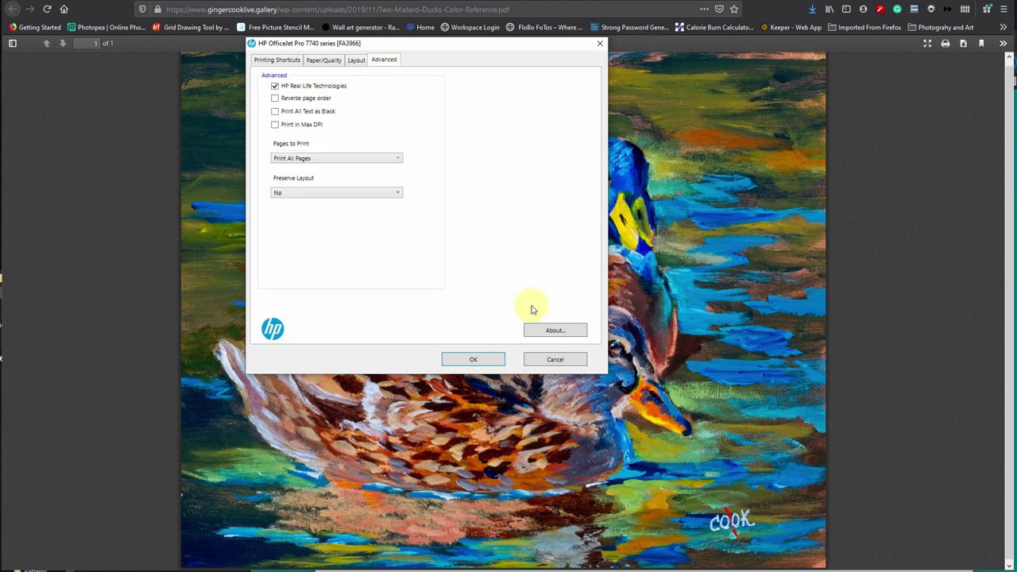
{"action": "left_click", "coordinate": [486, 359]}
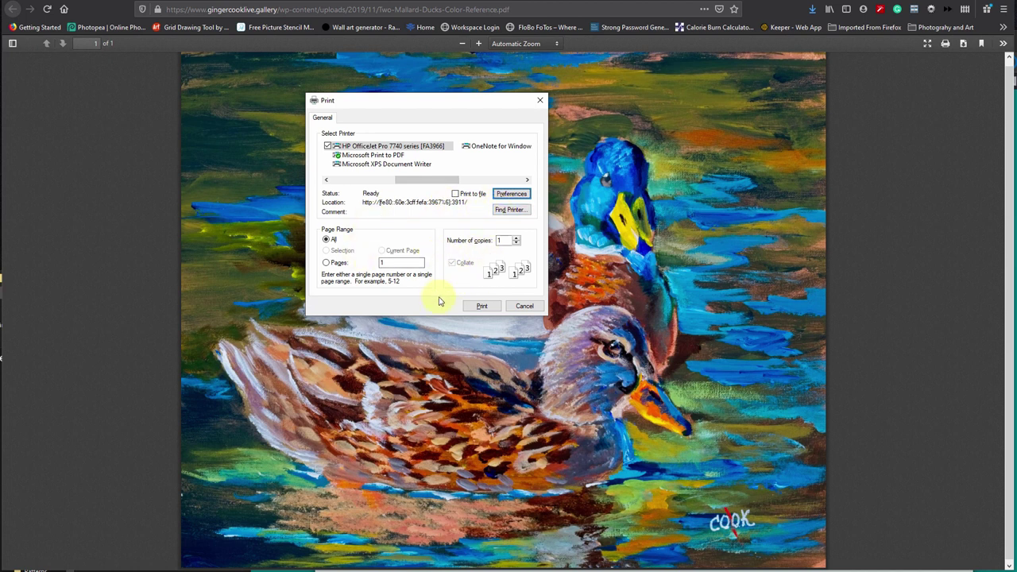
Print the PDF on the HP, then target the Canon iP8700 series and open its preferences
{"action": "left_click", "coordinate": [480, 306]}
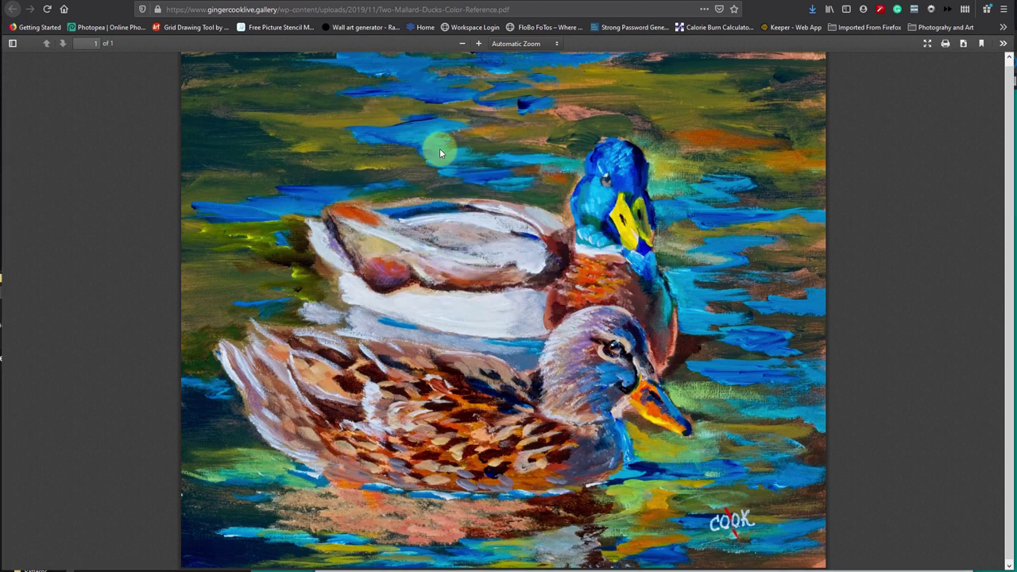
{"action": "left_click", "coordinate": [946, 43]}
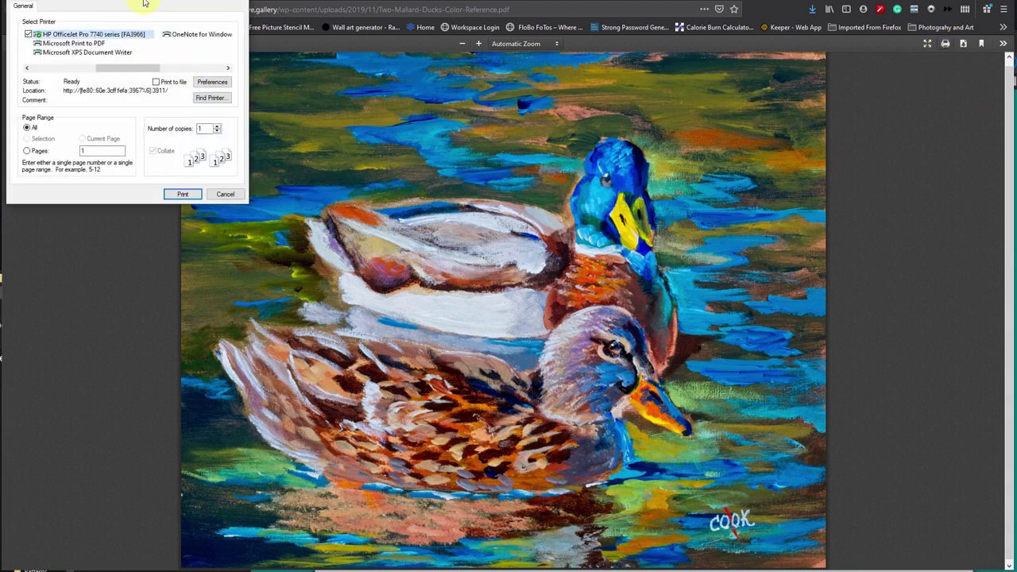
{"action": "left_click_drag", "start_coordinate": [147, 2], "coordinate": [332, 40]}
{"action": "left_click", "coordinate": [235, 122]}
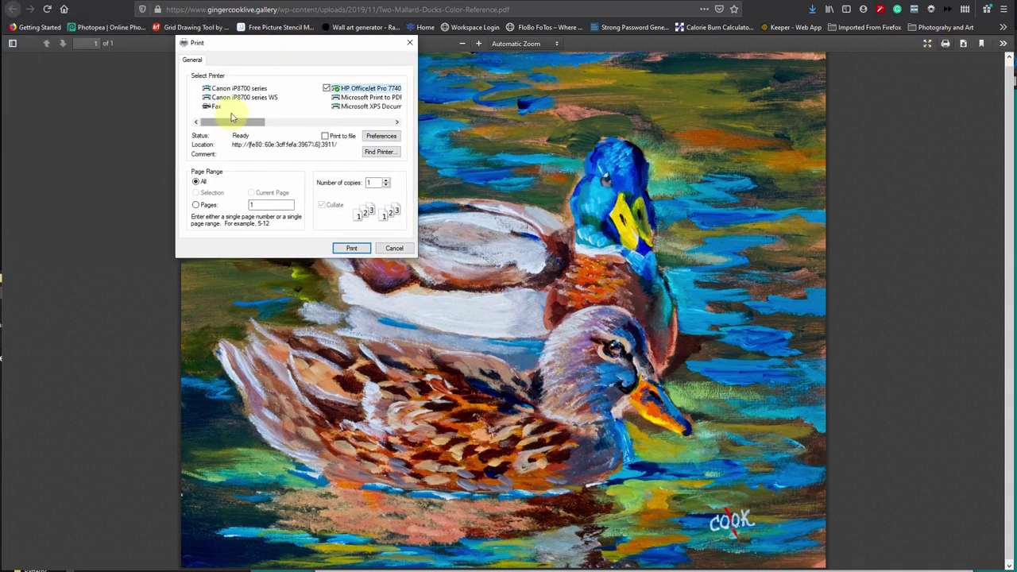
{"action": "left_click", "coordinate": [235, 91]}
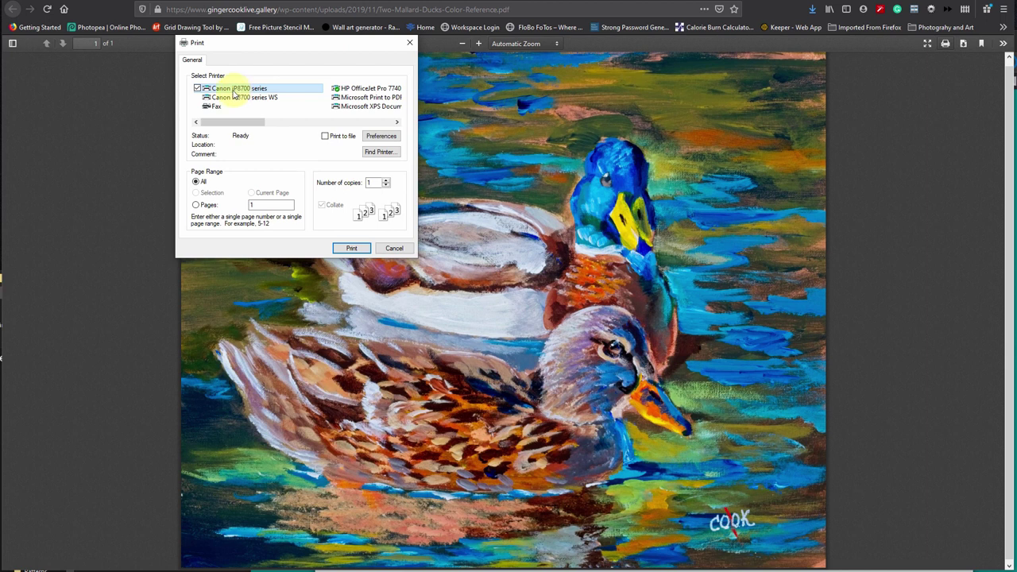
{"action": "left_click", "coordinate": [376, 139]}
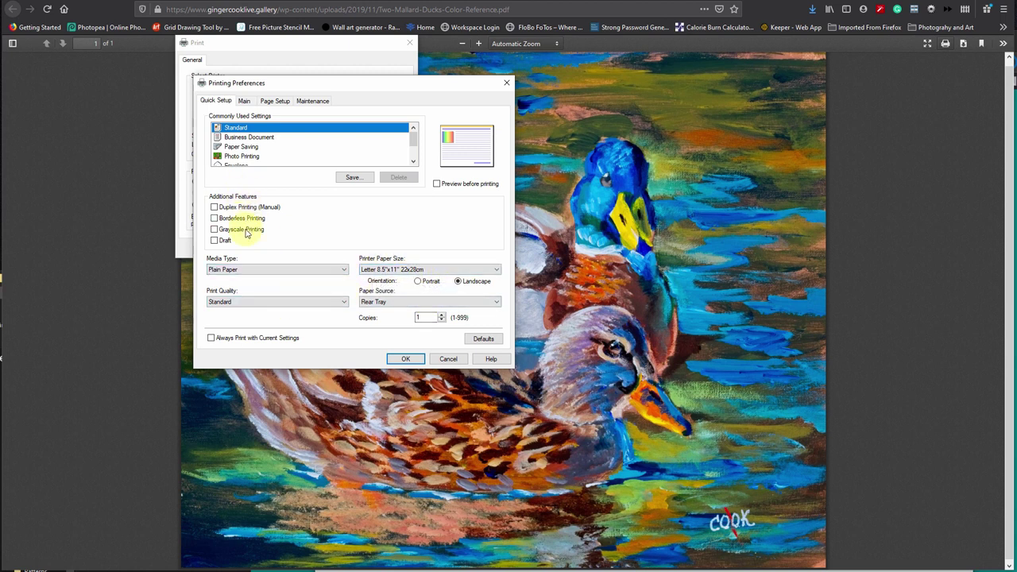
Inspect Canon Main and Page Setup tabs, cancelling Print Options and Specify Margin unchanged
{"action": "left_click", "coordinate": [245, 101]}
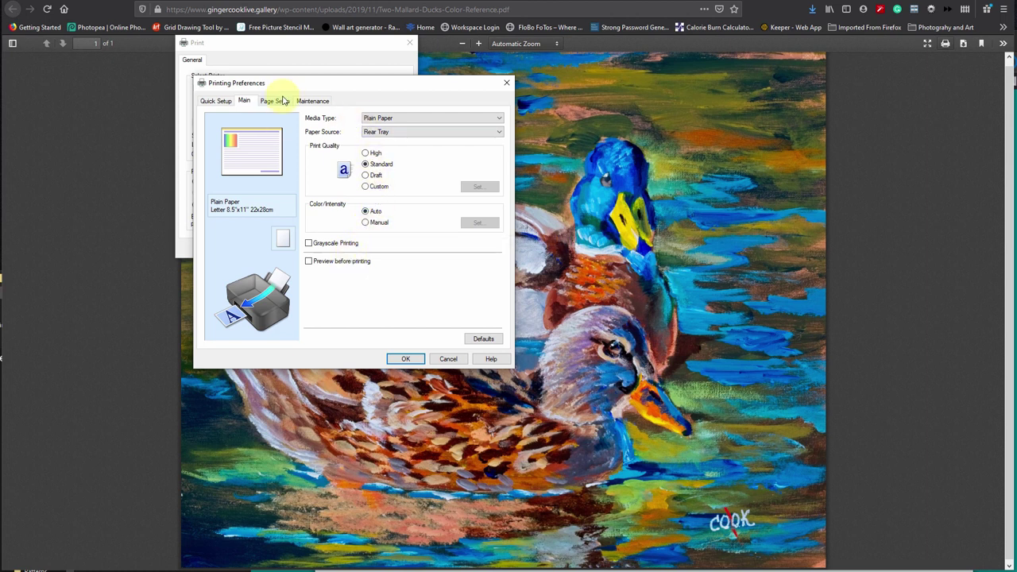
{"action": "left_click", "coordinate": [278, 101]}
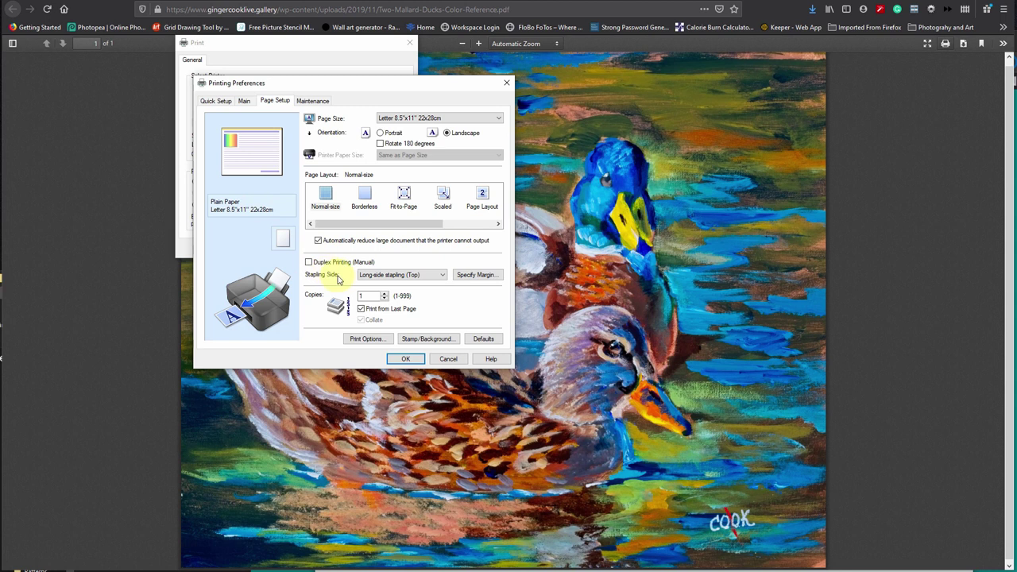
{"action": "left_click", "coordinate": [368, 342]}
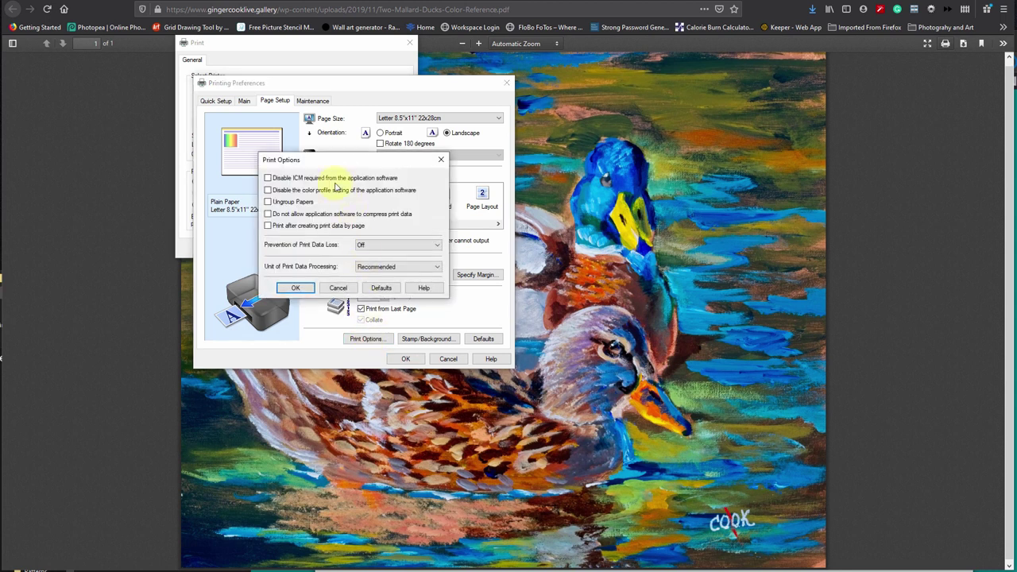
{"action": "left_click", "coordinate": [340, 290]}
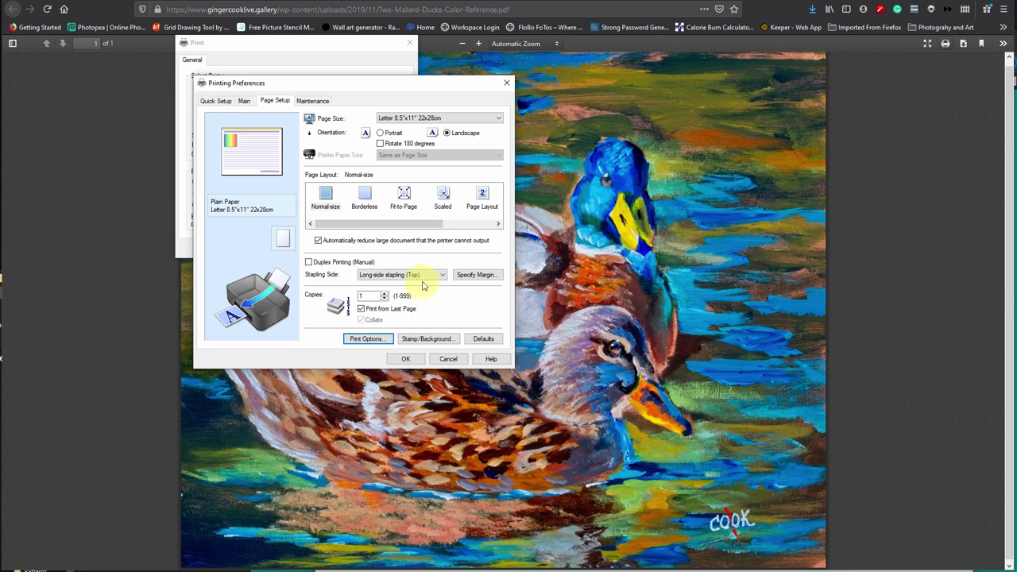
{"action": "left_click", "coordinate": [480, 276]}
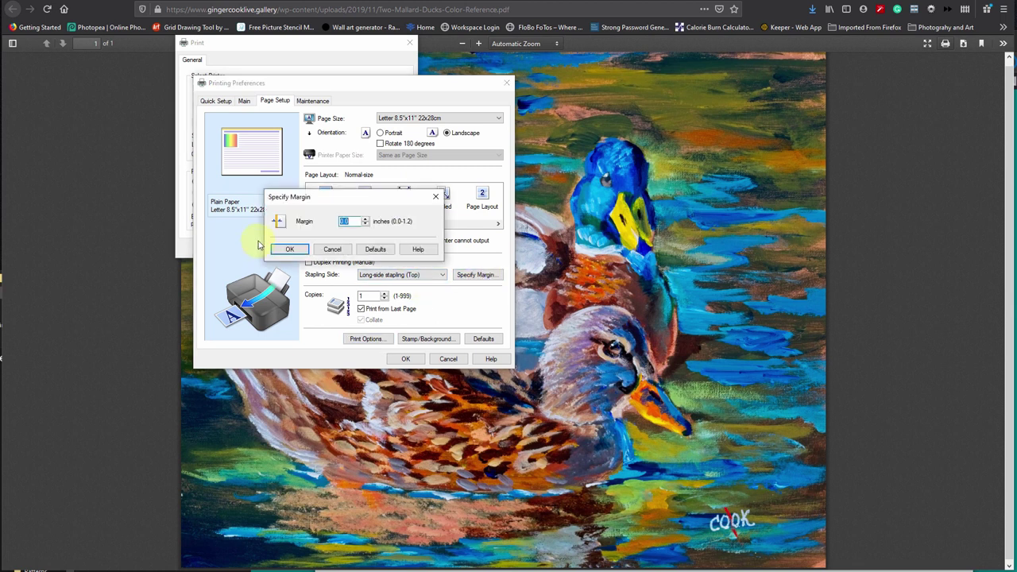
{"action": "left_click", "coordinate": [330, 249]}
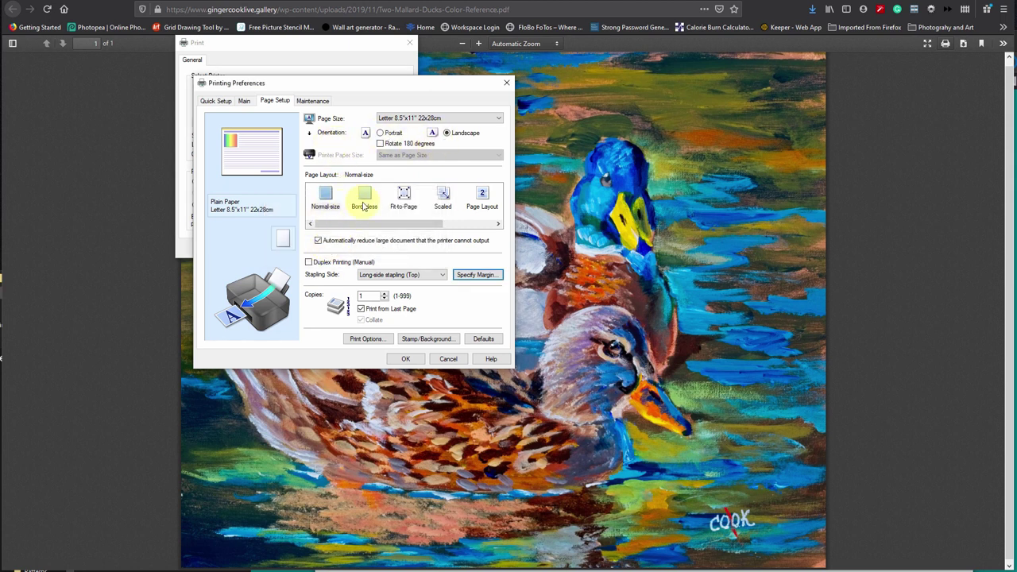
Switch the Canon page layout from Fit-to-Page to Scaled at 100% on landscape Letter
{"action": "left_click", "coordinate": [403, 199]}
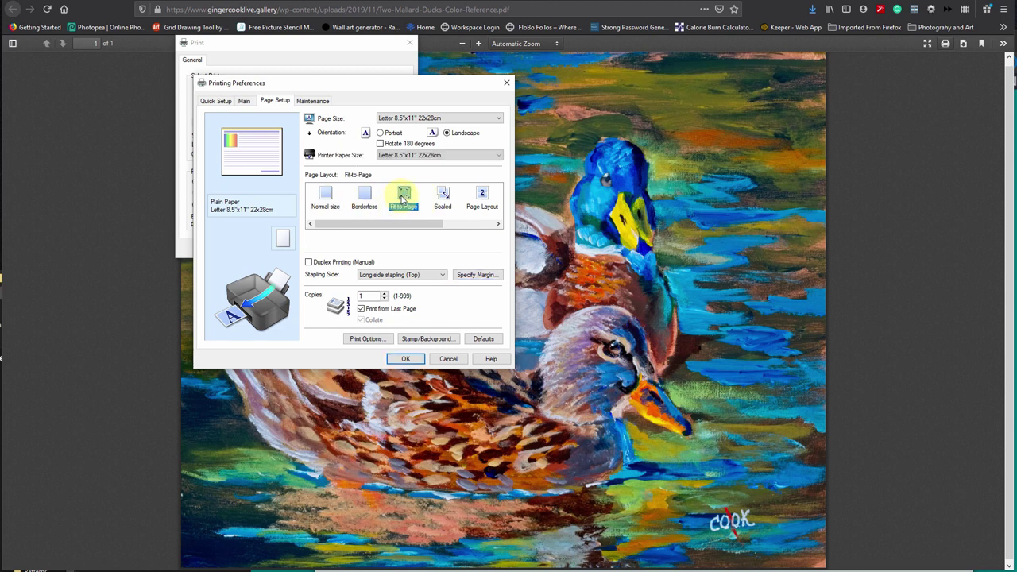
{"action": "left_click", "coordinate": [450, 199]}
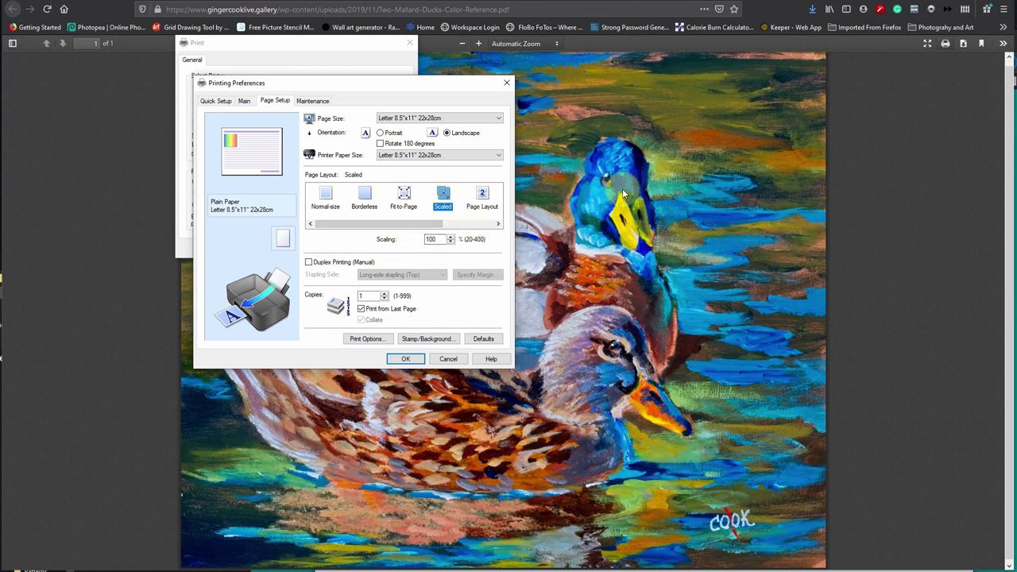
{"action": "left_click", "coordinate": [427, 236]}
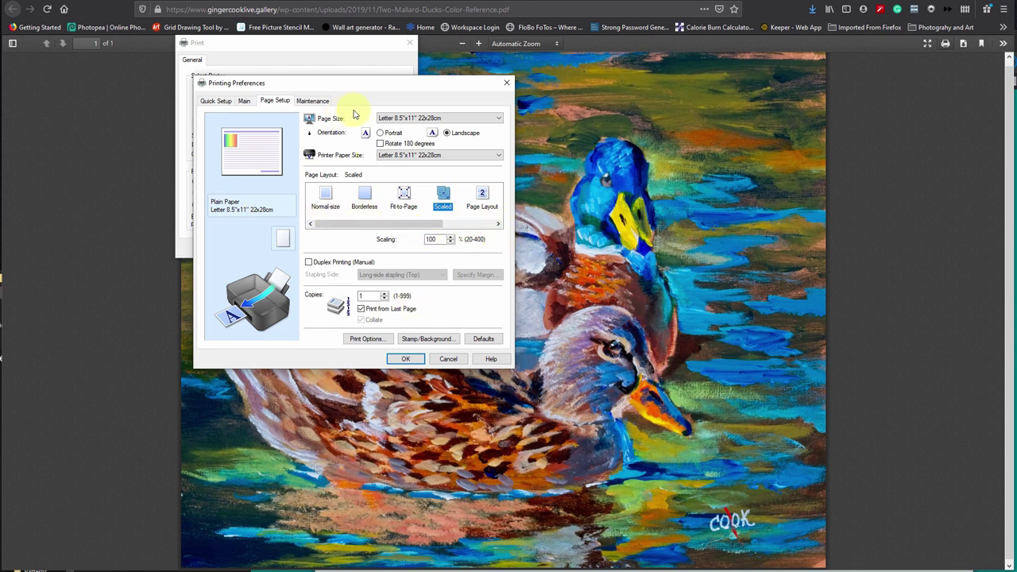
Send the mallard PDF to the Canon iP8700 and reposition its printer status window
{"action": "left_click", "coordinate": [406, 359]}
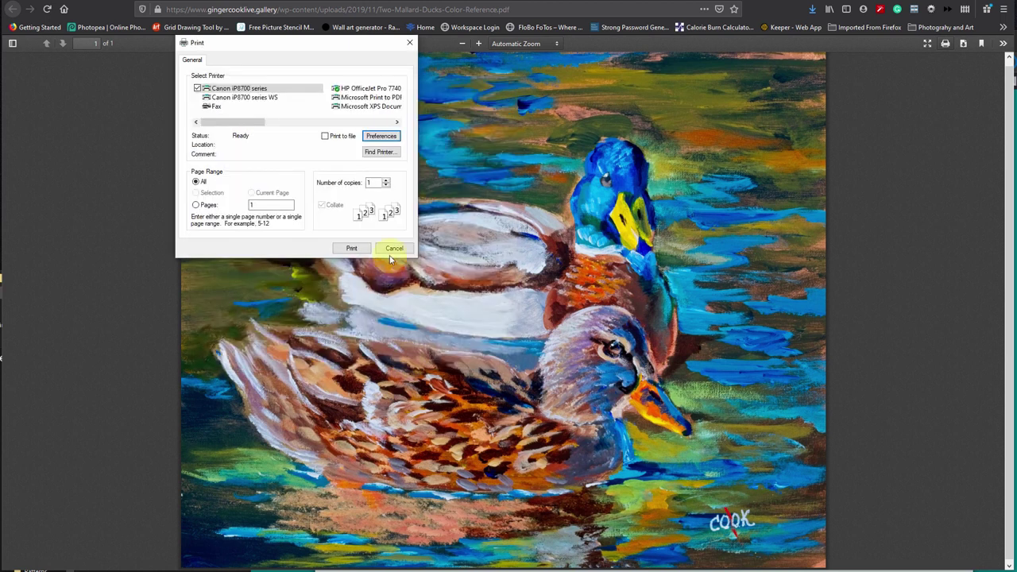
{"action": "left_click", "coordinate": [349, 247]}
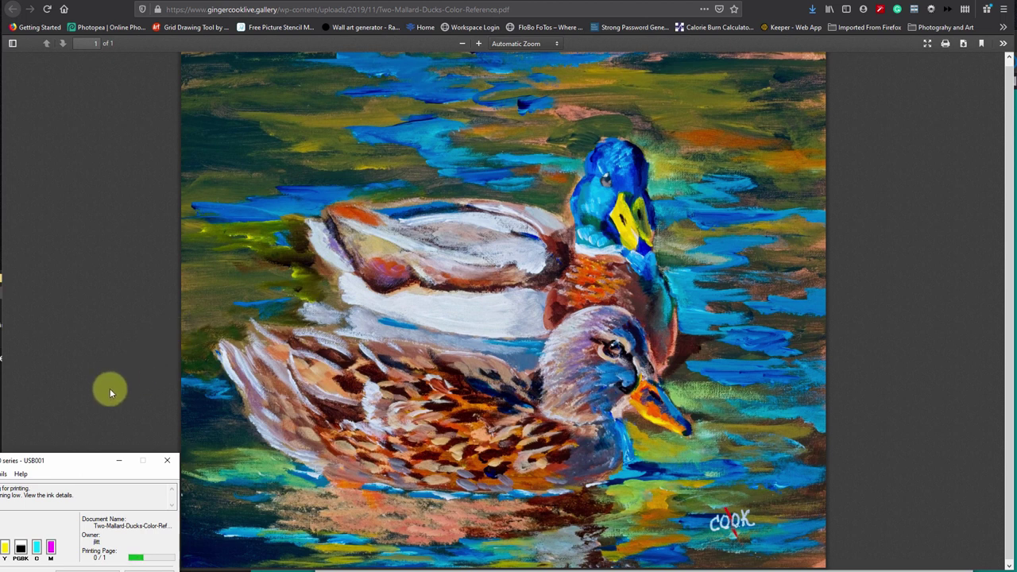
{"action": "left_click_drag", "start_coordinate": [51, 460], "coordinate": [143, 406]}
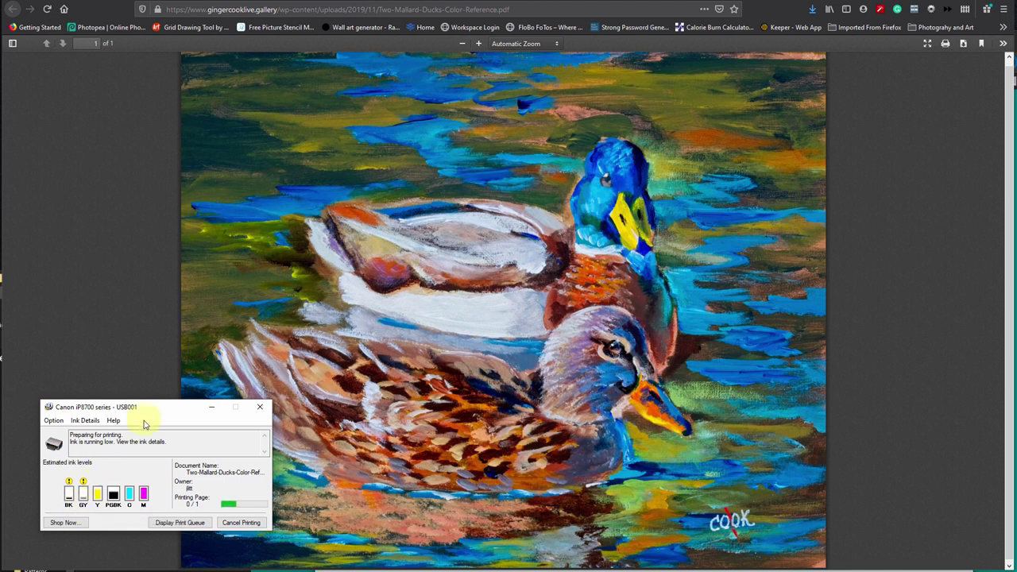
{"action": "left_click_drag", "start_coordinate": [159, 408], "coordinate": [2, 477]}
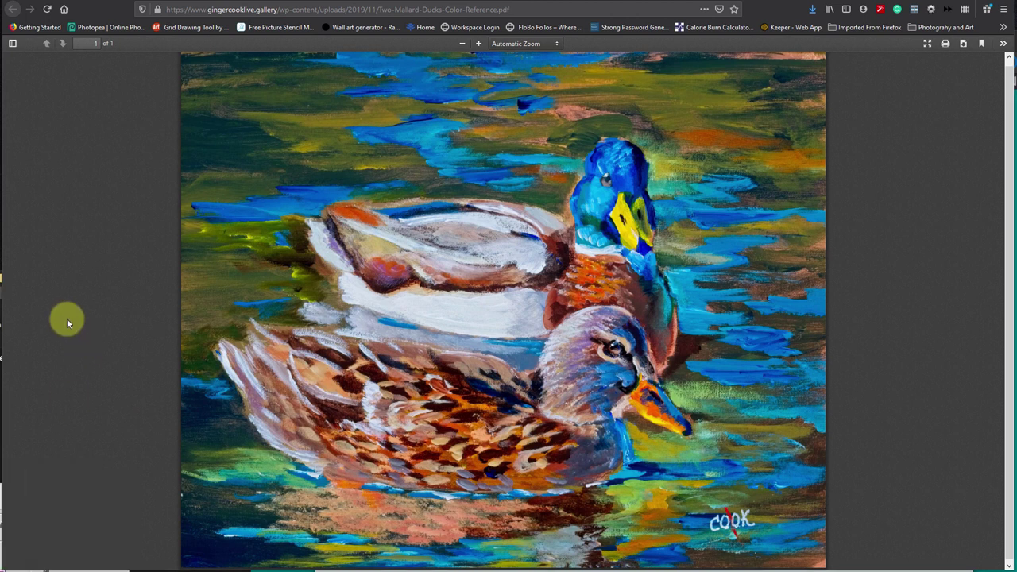
Reopen the Print dialog, select the HP OfficeJet printer and open its preferences
{"action": "left_click", "coordinate": [945, 44]}
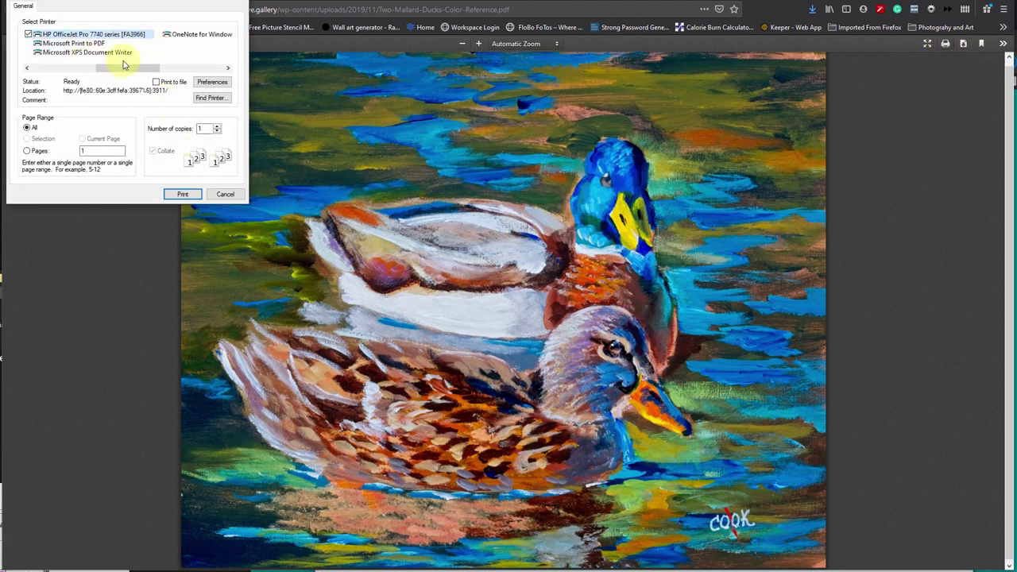
{"action": "left_click_drag", "start_coordinate": [132, 69], "coordinate": [80, 70]}
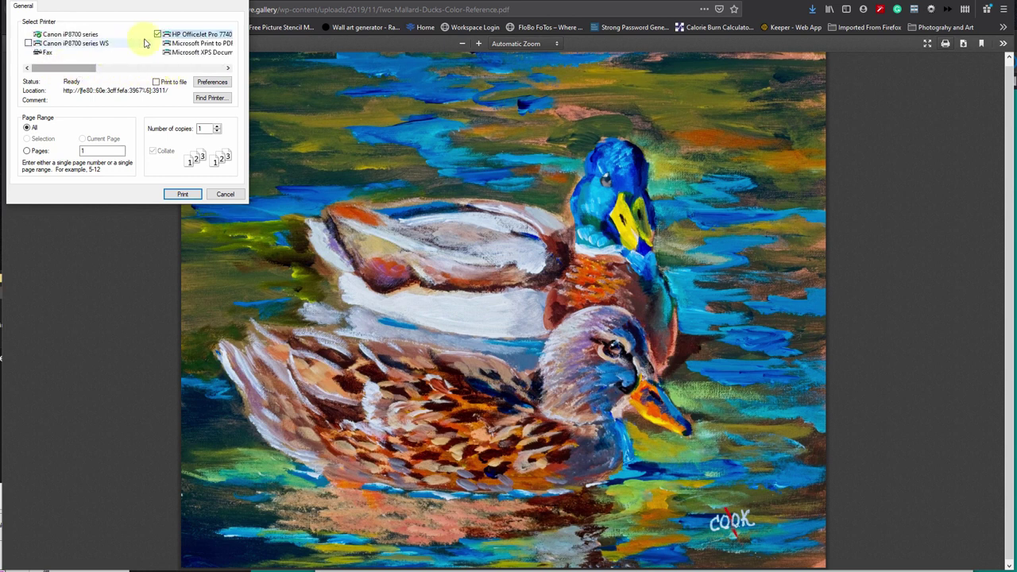
{"action": "left_click", "coordinate": [171, 34]}
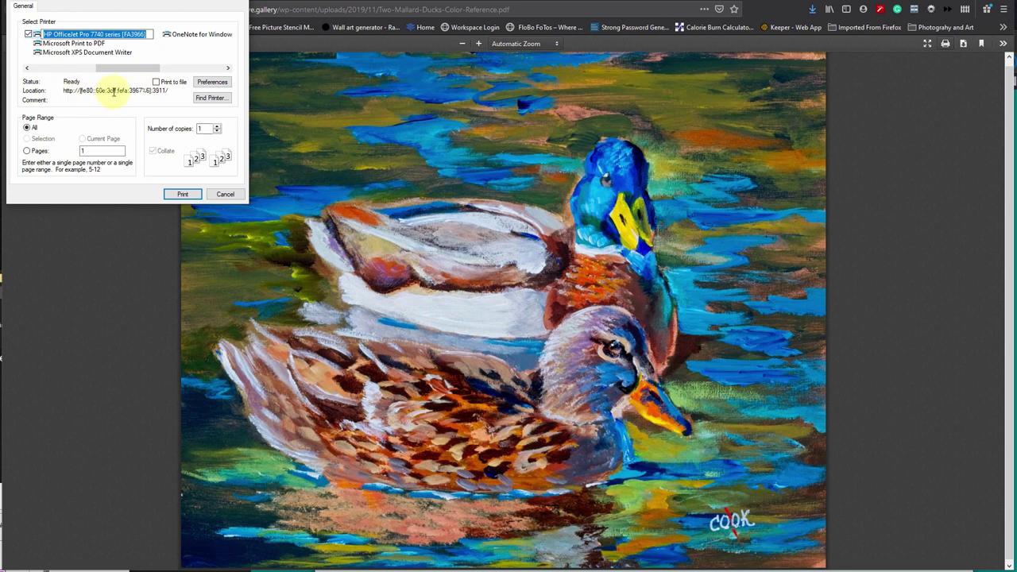
{"action": "left_click", "coordinate": [28, 34]}
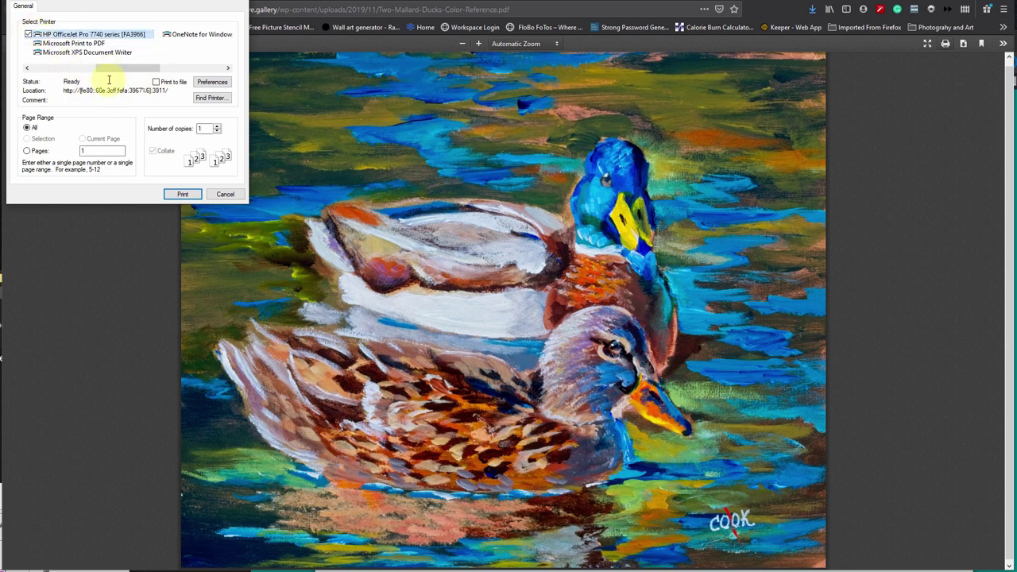
{"action": "left_click", "coordinate": [212, 83]}
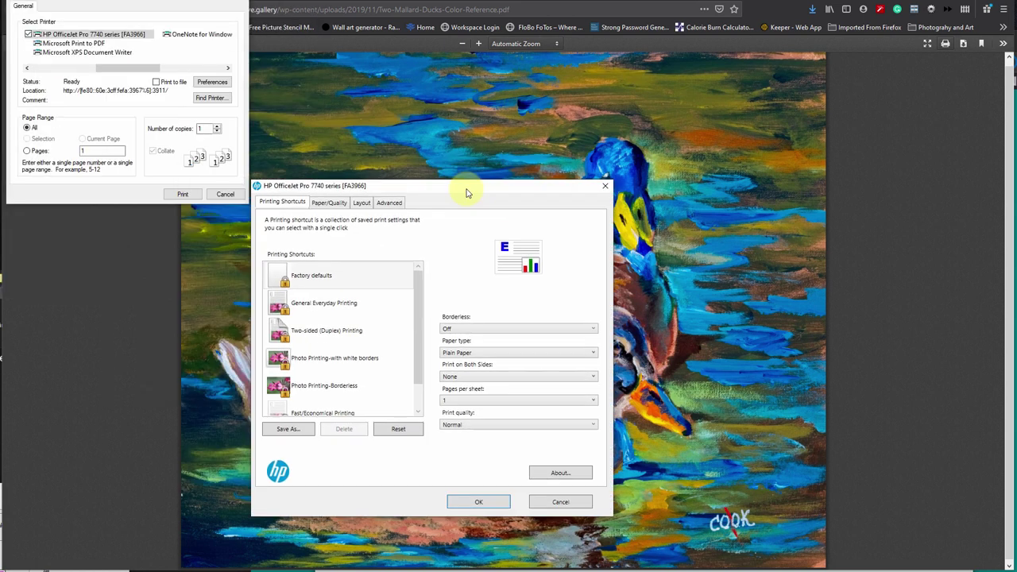
{"action": "left_click_drag", "start_coordinate": [467, 191], "coordinate": [486, 169]}
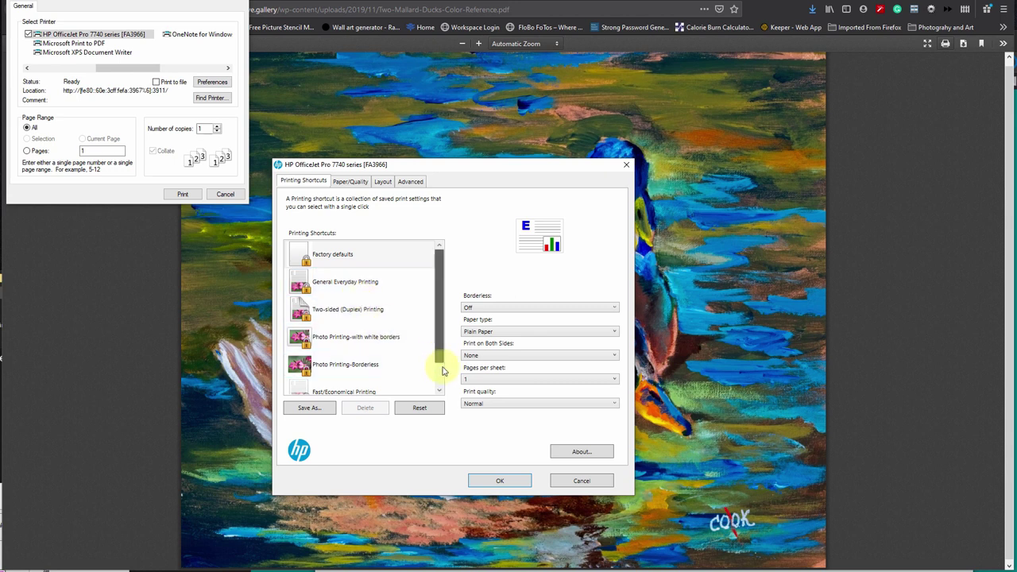
{"action": "scroll", "coordinate": [439, 374], "scroll_direction": "down", "scroll_amount": 1}
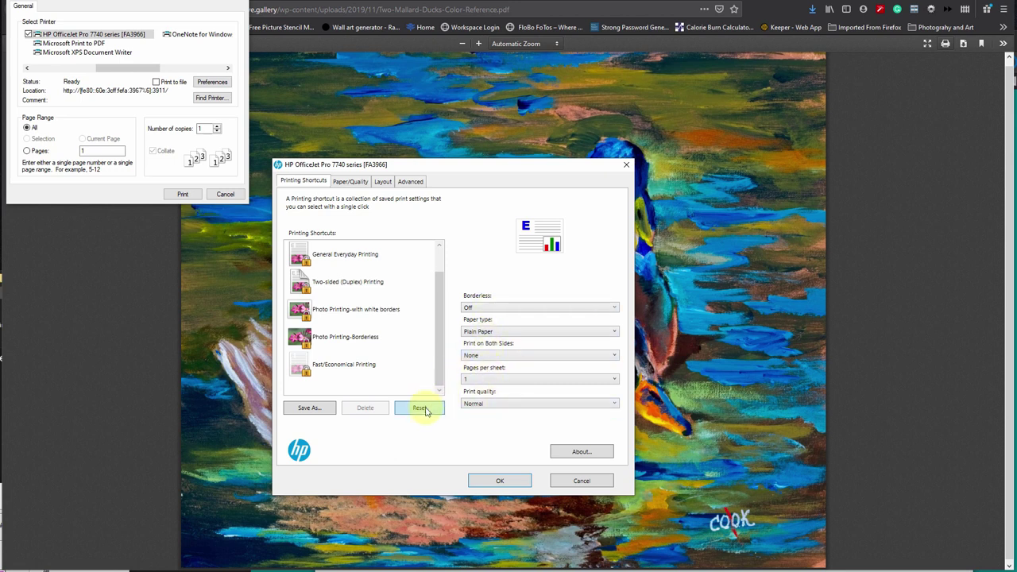
Keep Letter, Printer Auto Select, Plain Paper and Normal quality on the Paper/Quality tab
{"action": "left_click", "coordinate": [354, 182]}
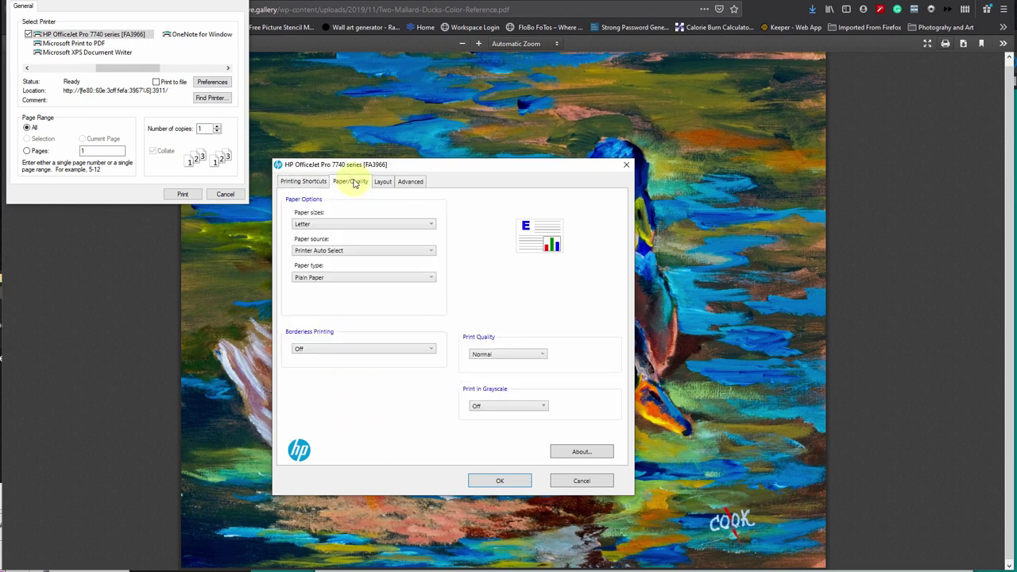
{"action": "left_click", "coordinate": [322, 227]}
{"action": "left_click", "coordinate": [322, 229]}
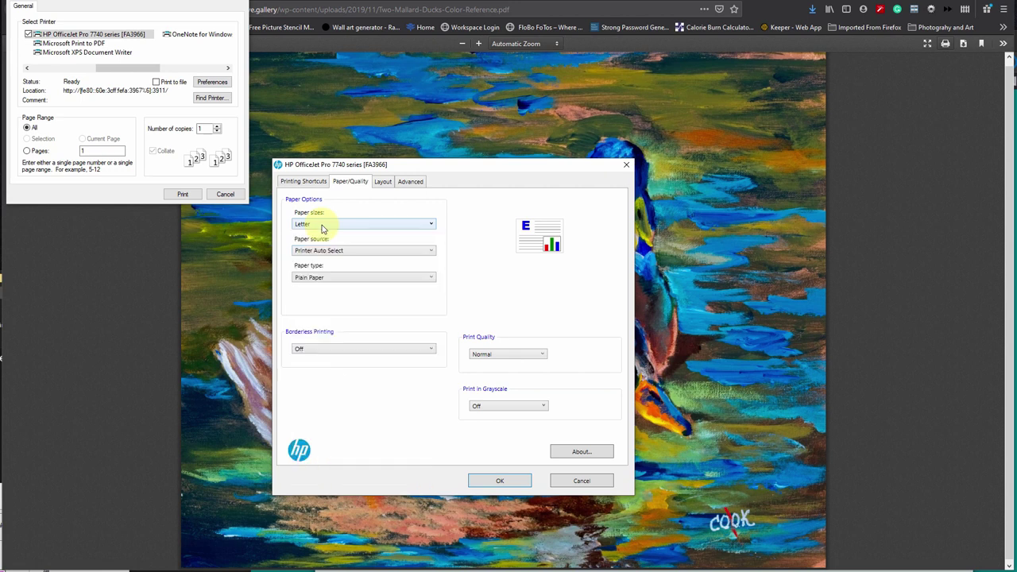
{"action": "left_click", "coordinate": [324, 253]}
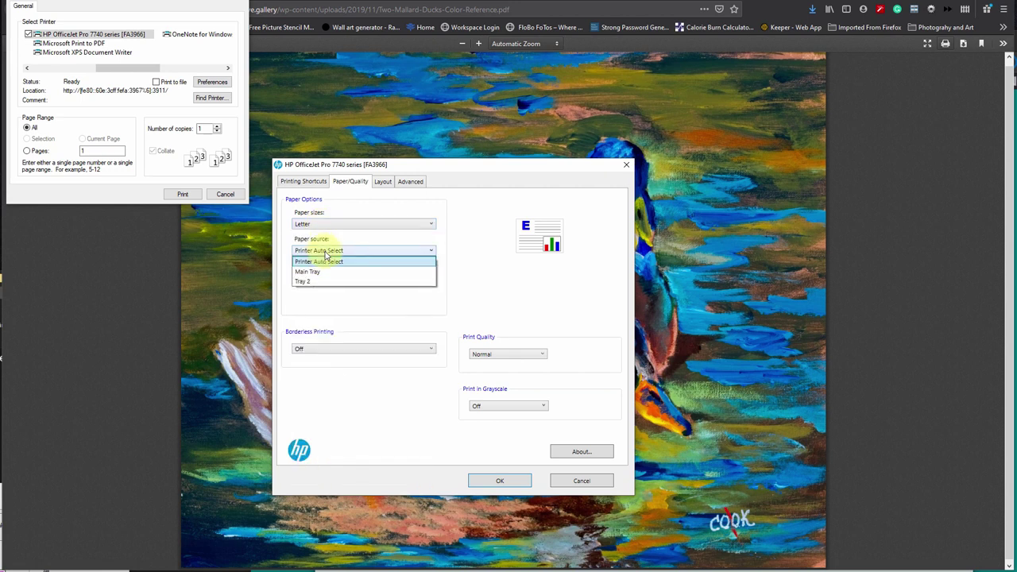
{"action": "left_click", "coordinate": [325, 255]}
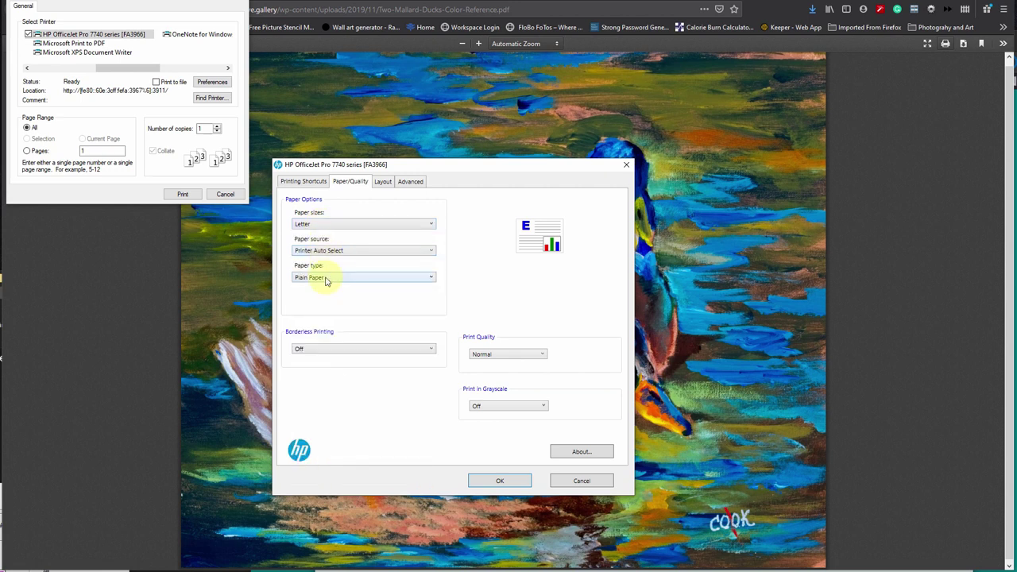
{"action": "left_click", "coordinate": [326, 277]}
{"action": "left_click", "coordinate": [326, 280]}
{"action": "left_click", "coordinate": [499, 357]}
{"action": "left_click", "coordinate": [496, 355]}
Keep one page per sheet and single-sided printing on the Layout tab
{"action": "left_click", "coordinate": [382, 182]}
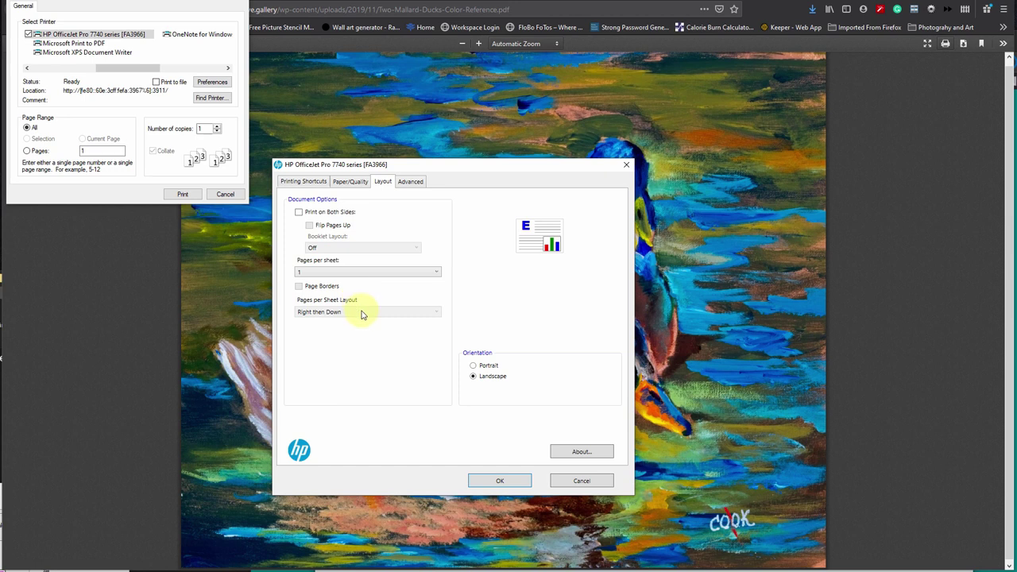
{"action": "left_click", "coordinate": [344, 272]}
{"action": "left_click", "coordinate": [345, 273]}
{"action": "left_click", "coordinate": [323, 213]}
{"action": "left_click", "coordinate": [322, 213]}
On the Advanced tab, keep Print All Pages and set Preserve Layout to Yes, then back to No
{"action": "left_click", "coordinate": [410, 183]}
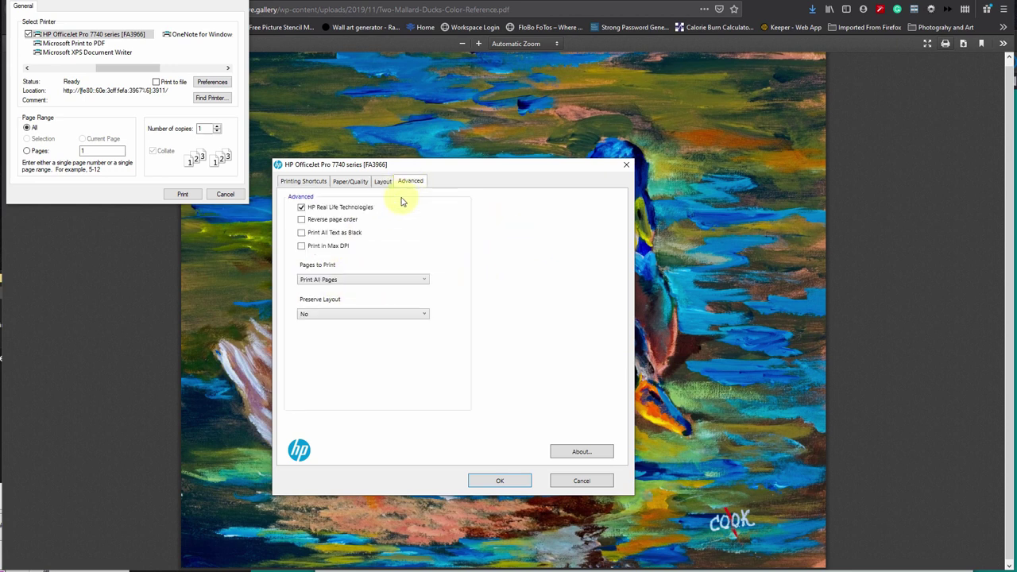
{"action": "left_click", "coordinate": [321, 287]}
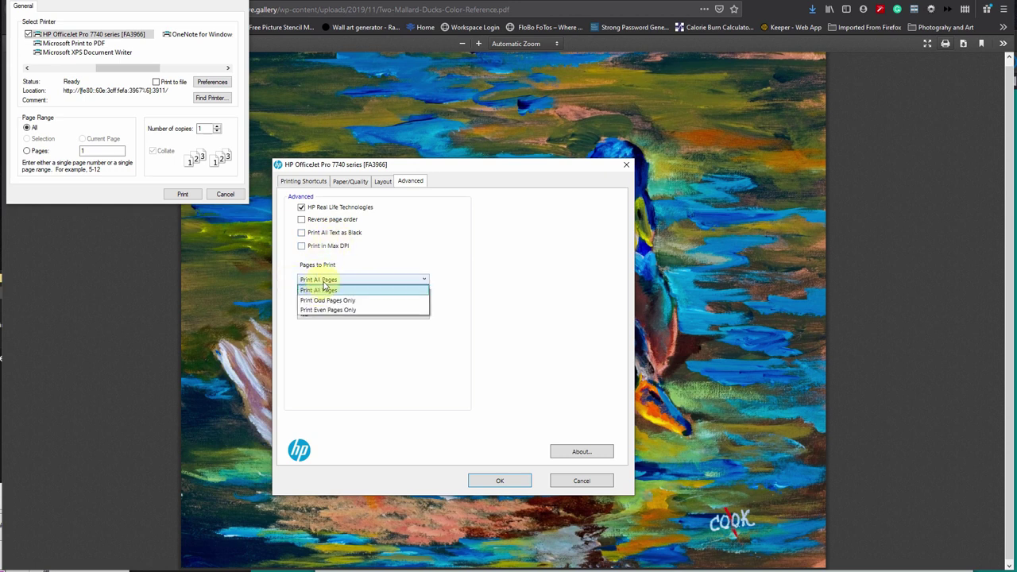
{"action": "left_click", "coordinate": [369, 287]}
{"action": "left_click", "coordinate": [344, 315]}
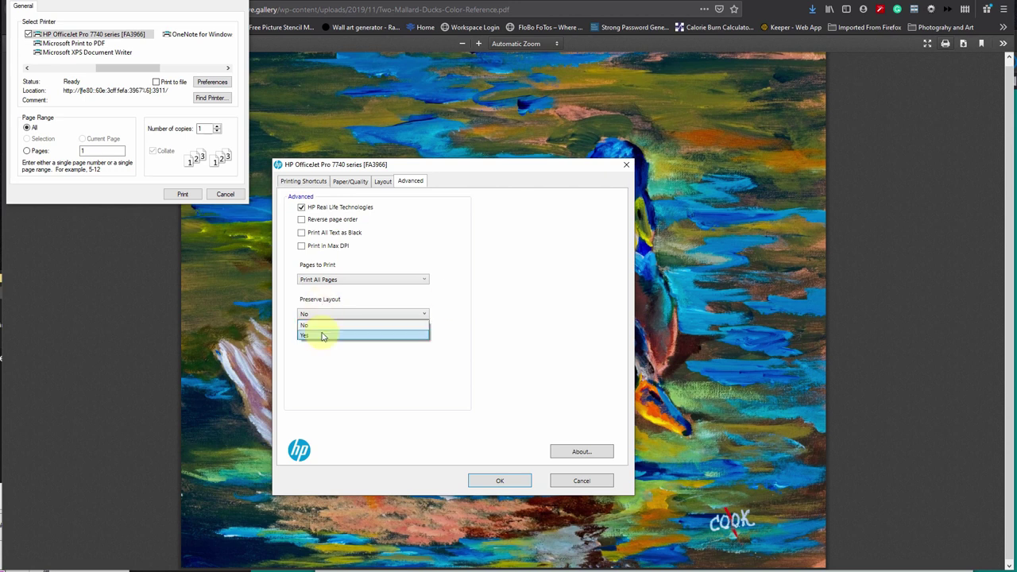
{"action": "left_click", "coordinate": [323, 335]}
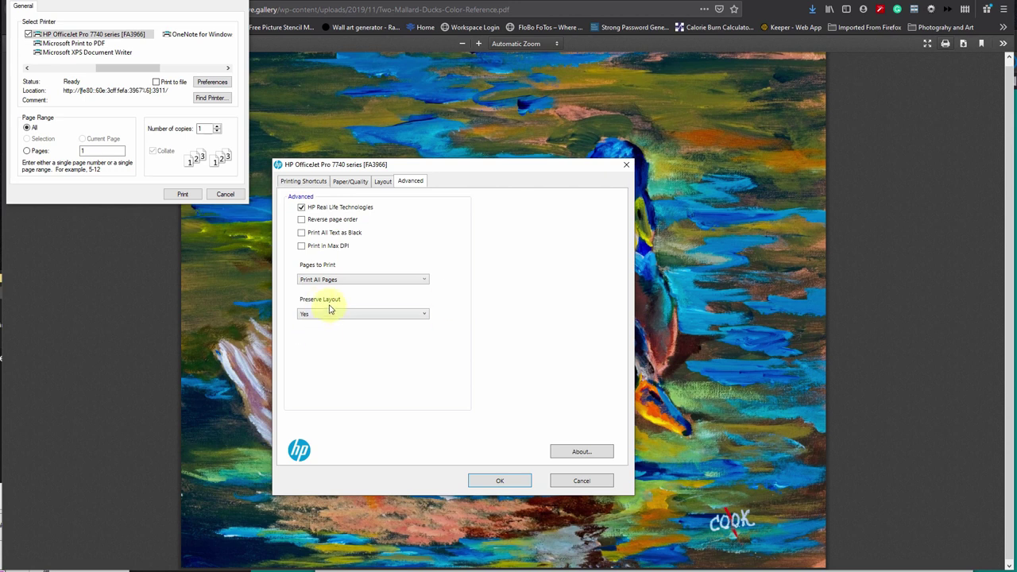
{"action": "left_click", "coordinate": [330, 314]}
{"action": "left_click", "coordinate": [331, 329]}
View and close the HP driver version info, then return to Printing Shortcuts
{"action": "left_click", "coordinate": [580, 452]}
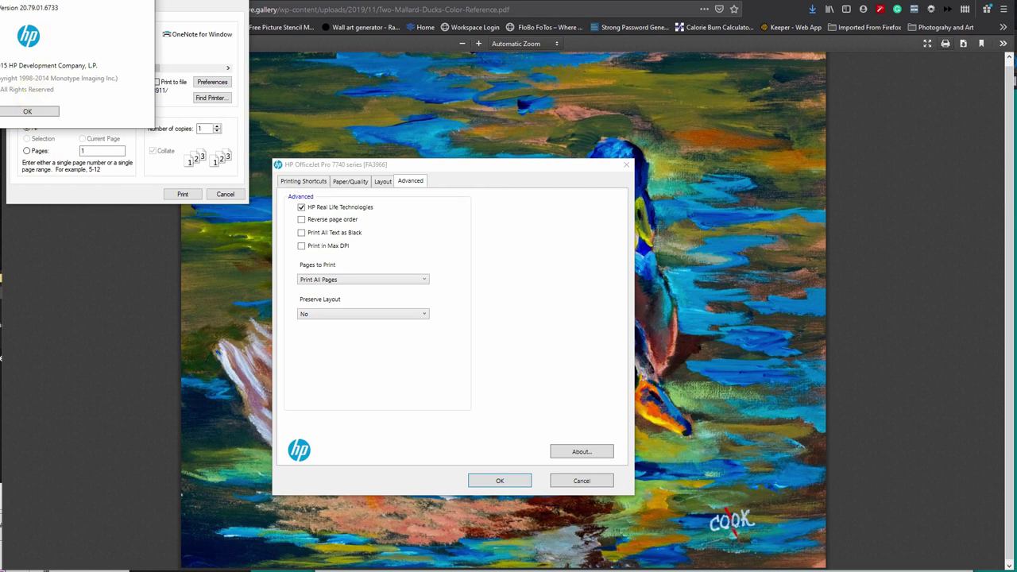
{"action": "left_click_drag", "start_coordinate": [61, 0], "coordinate": [633, 86]}
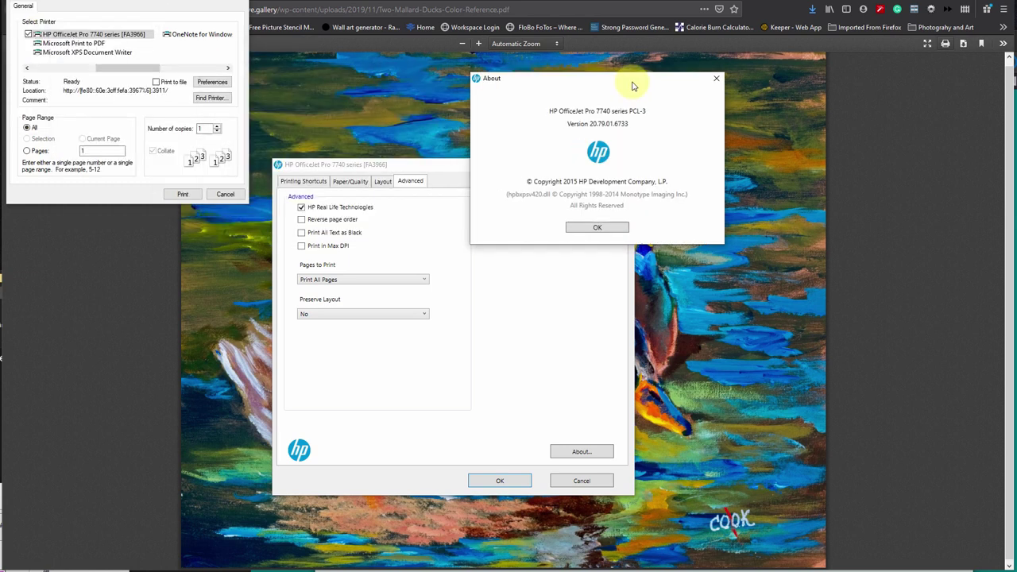
{"action": "left_click", "coordinate": [598, 228]}
{"action": "left_click", "coordinate": [291, 183]}
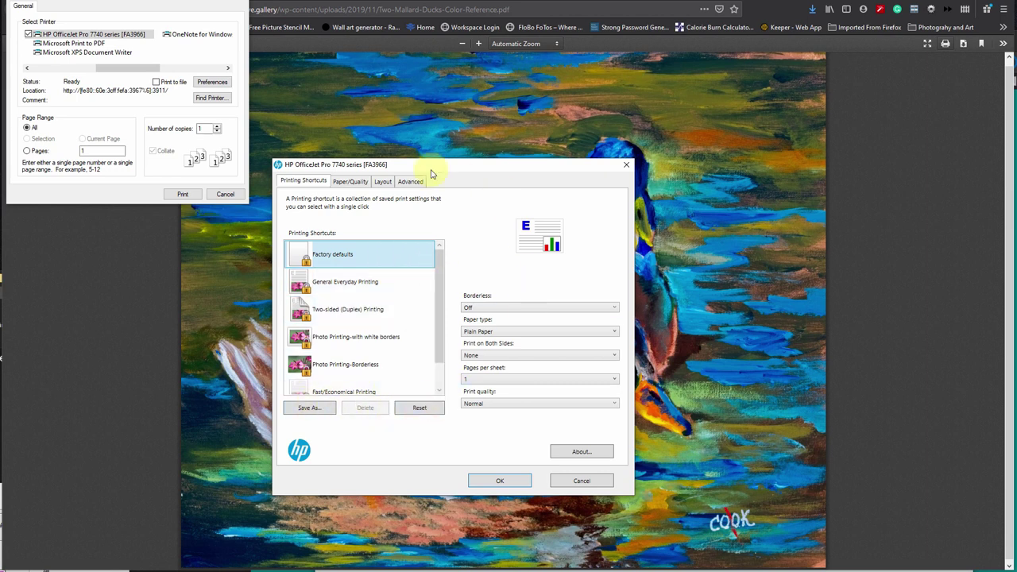
Cancel the HP printer preferences and the Print dialog, then zoom the mallard PDF to 60%
{"action": "left_click", "coordinate": [354, 183]}
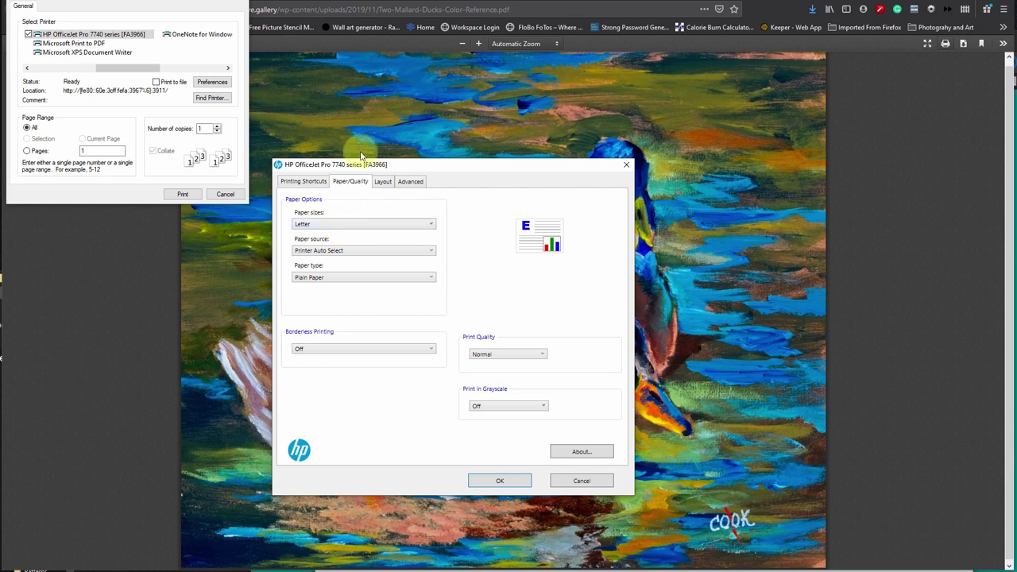
{"action": "left_click", "coordinate": [583, 481]}
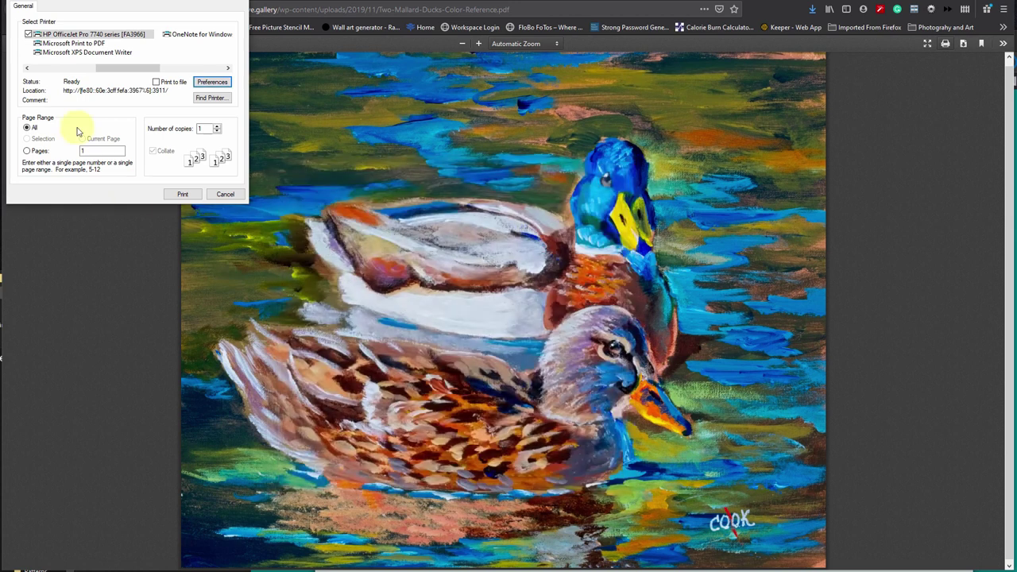
{"action": "left_click", "coordinate": [225, 194]}
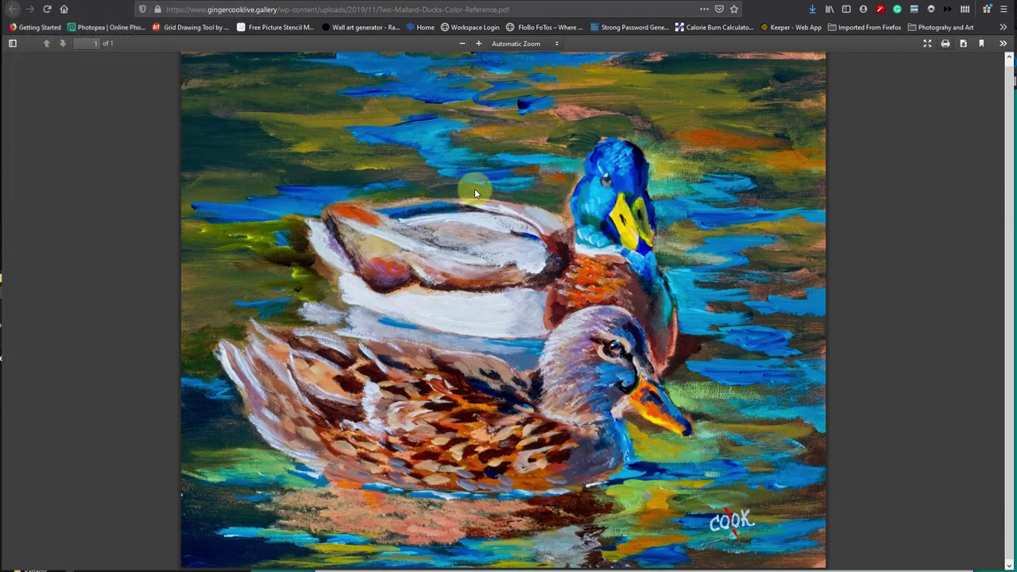
{"action": "scroll", "coordinate": [437, 240], "scroll_direction": "up", "scroll_amount": 1}
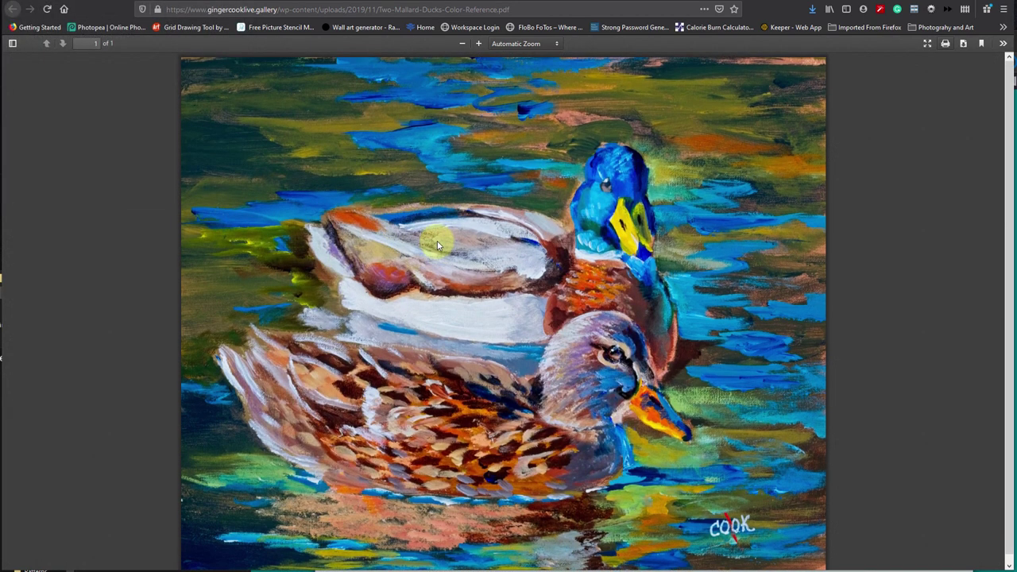
{"action": "left_click", "coordinate": [459, 43]}
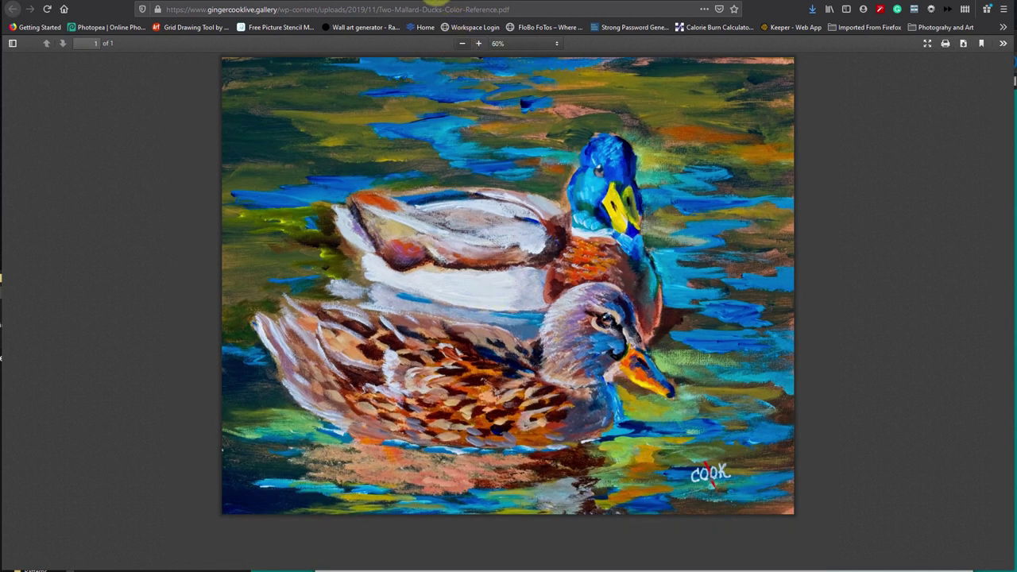
Switch to the Two Mallard Ducks lesson page and enlarge the finished painting in its Tutorial section
{"action": "left_click", "coordinate": [437, 2]}
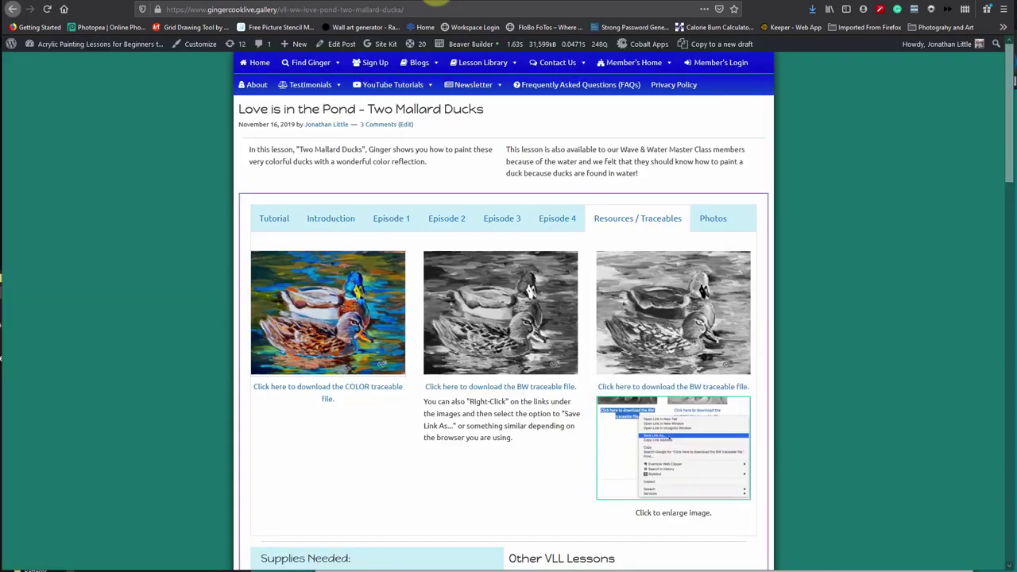
{"action": "left_click", "coordinate": [274, 220]}
{"action": "left_click", "coordinate": [403, 322]}
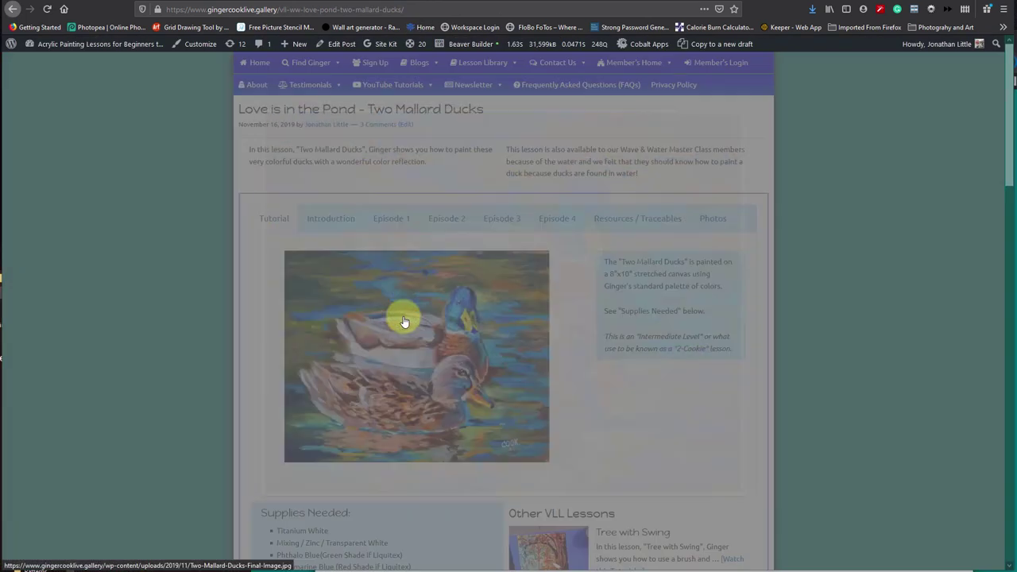
{"action": "right_click", "coordinate": [469, 236]}
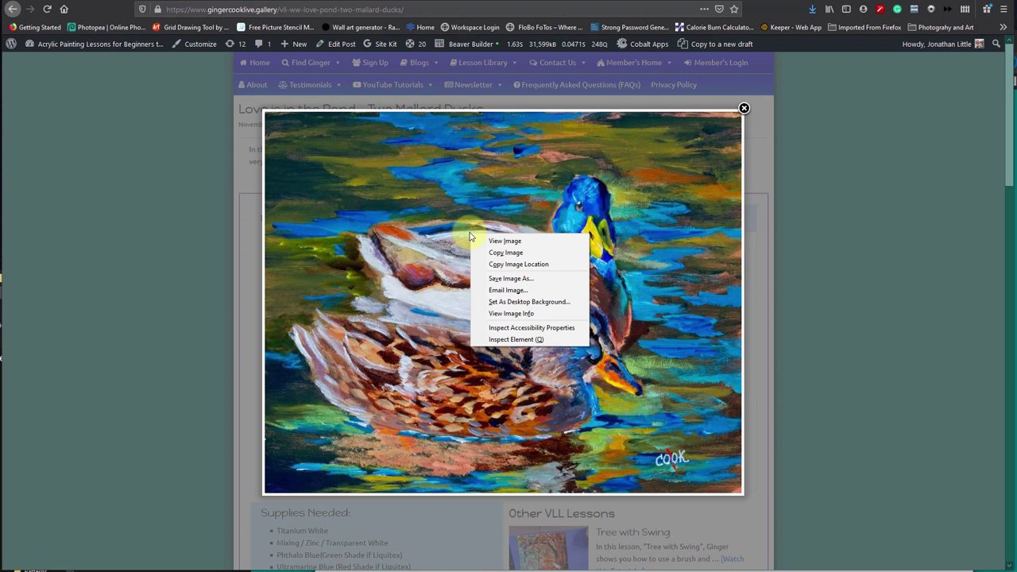
{"action": "left_click", "coordinate": [429, 237]}
{"action": "left_click", "coordinate": [430, 238]}
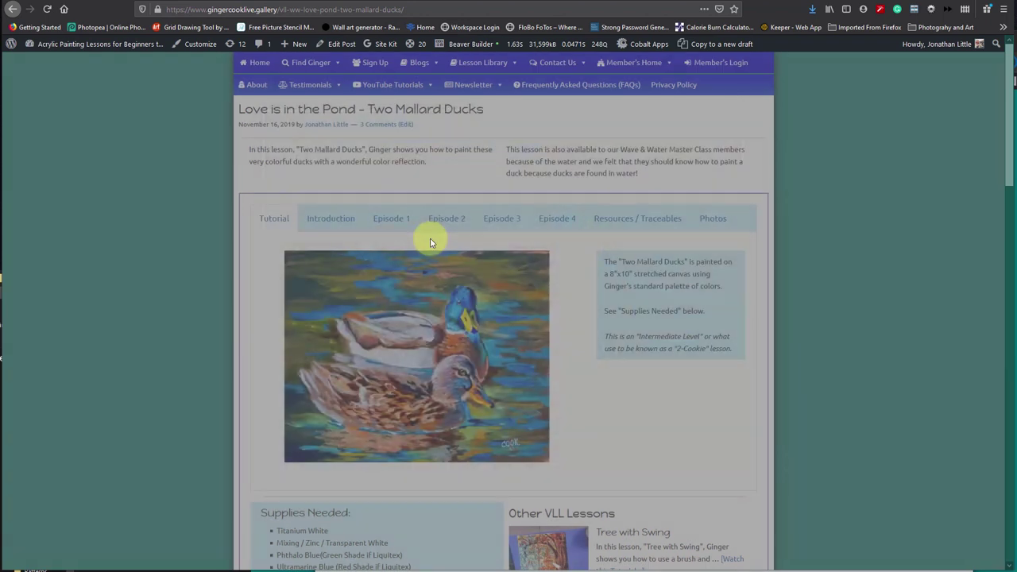
Save the enlarged painting as Two-Mallard-Ducks-Final-Image.jpg in the Desktop's Glen folder
{"action": "left_click", "coordinate": [340, 327]}
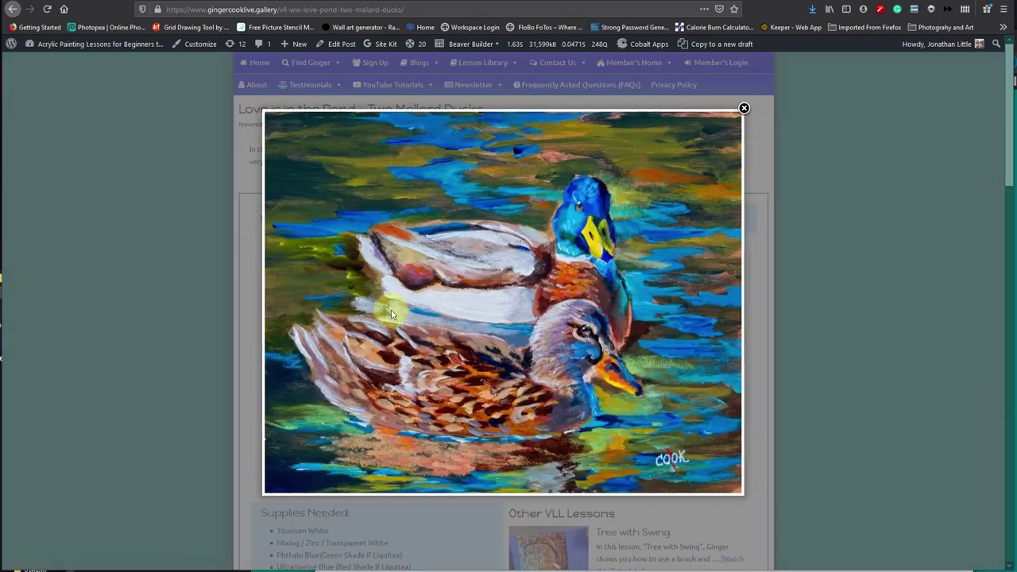
{"action": "right_click", "coordinate": [452, 303]}
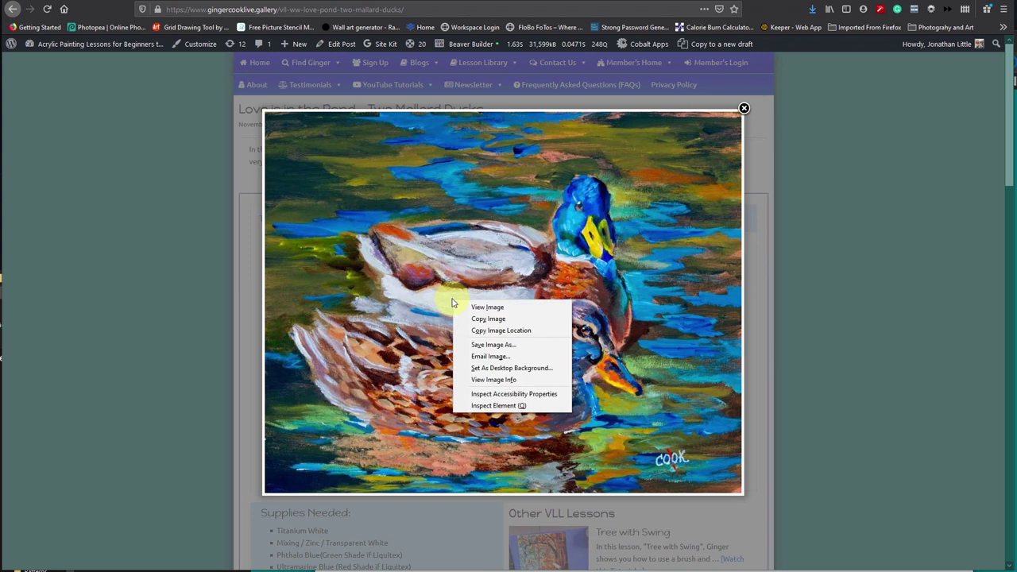
{"action": "left_click", "coordinate": [480, 345]}
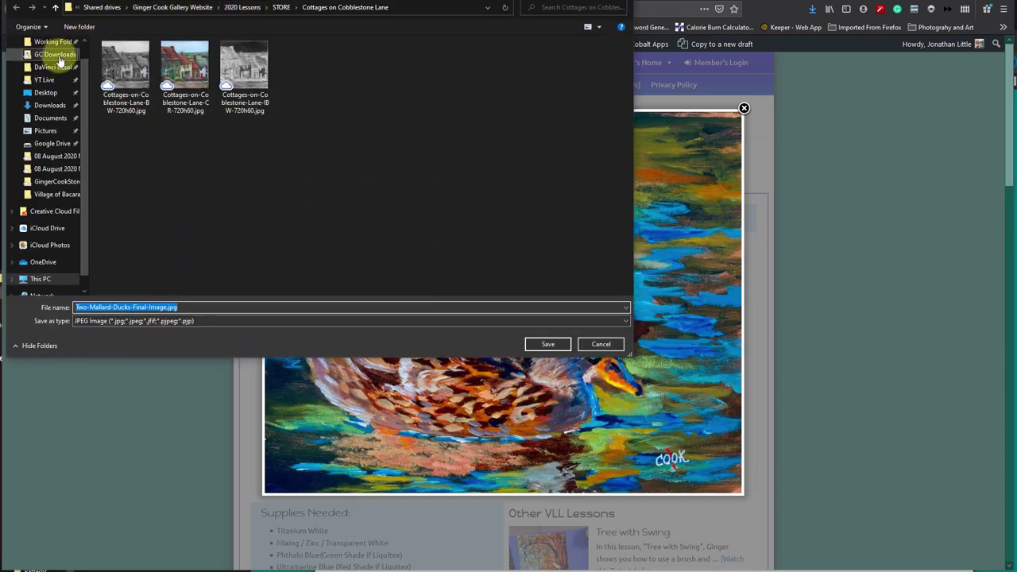
{"action": "left_click", "coordinate": [47, 92]}
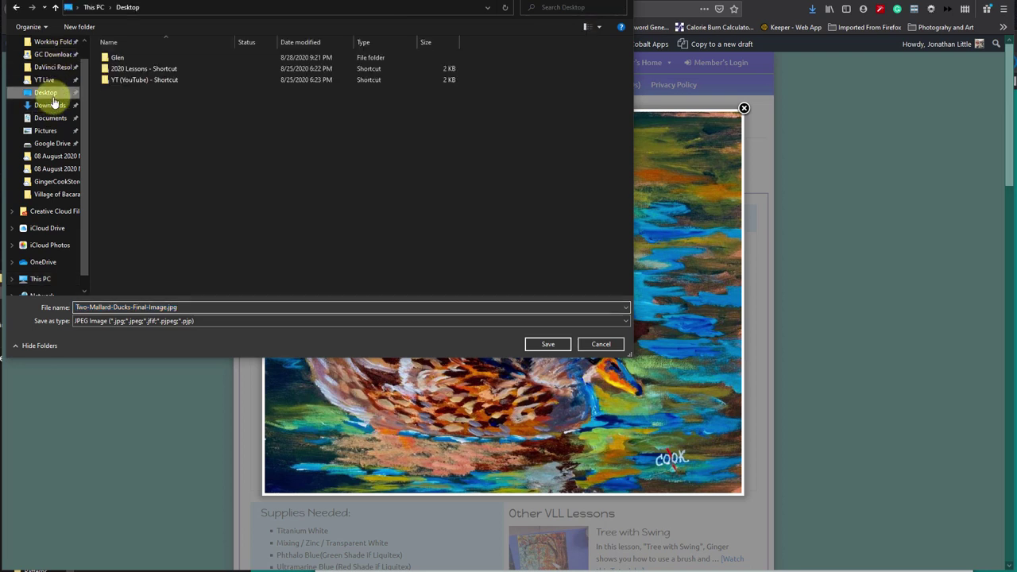
{"action": "double_click", "coordinate": [120, 60]}
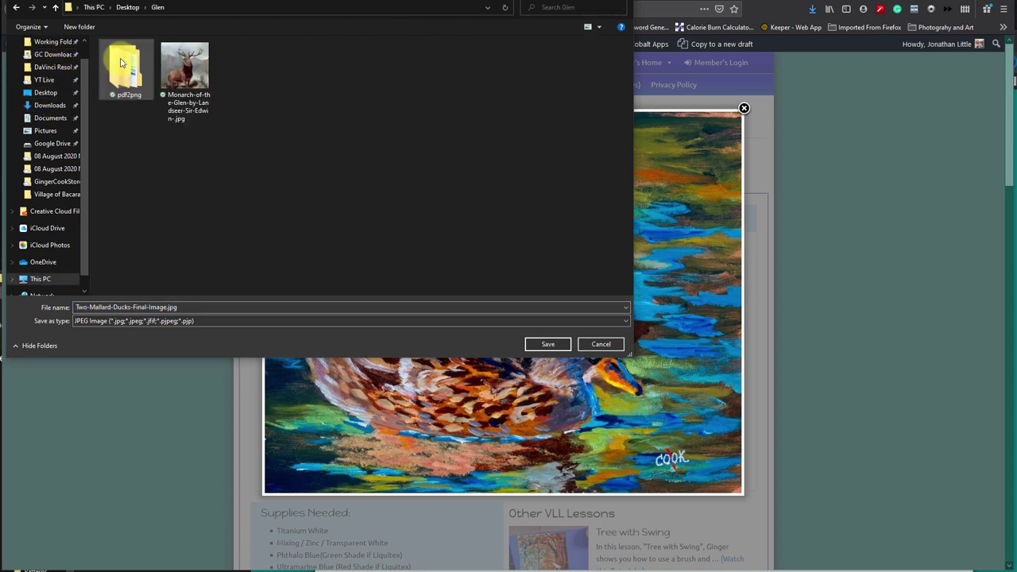
{"action": "left_click", "coordinate": [545, 343]}
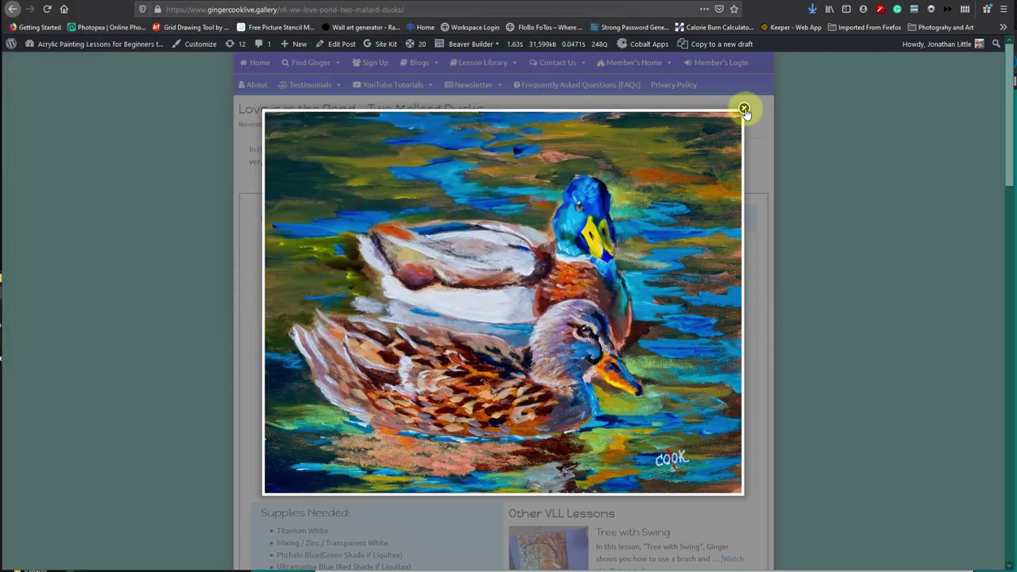
Close the enlarged painting and centre the Photos window showing Two-Mallard-Ducks-Final-Image.jpg over the page
{"action": "left_click", "coordinate": [742, 109]}
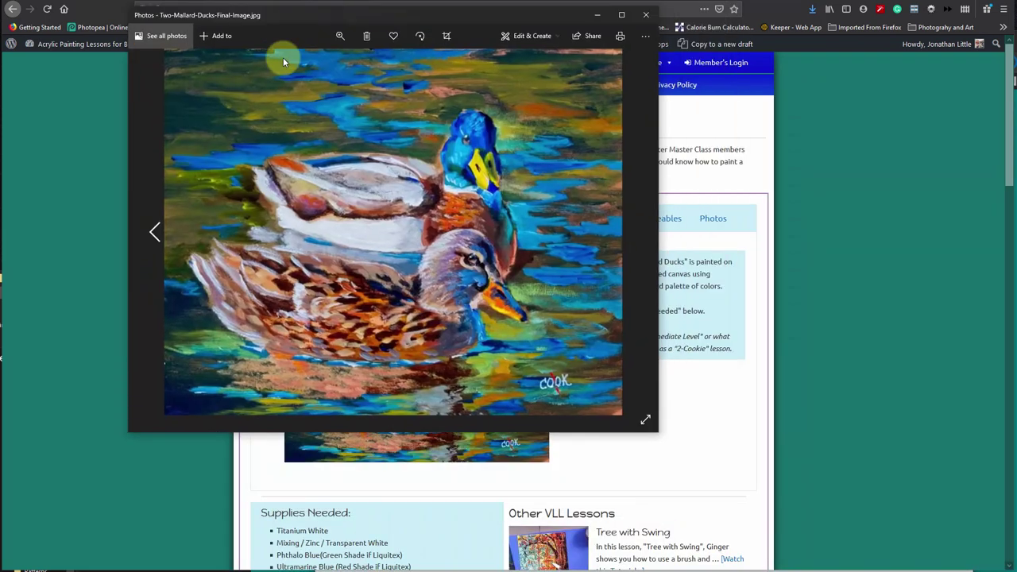
{"action": "left_click_drag", "start_coordinate": [283, 57], "coordinate": [373, 109]}
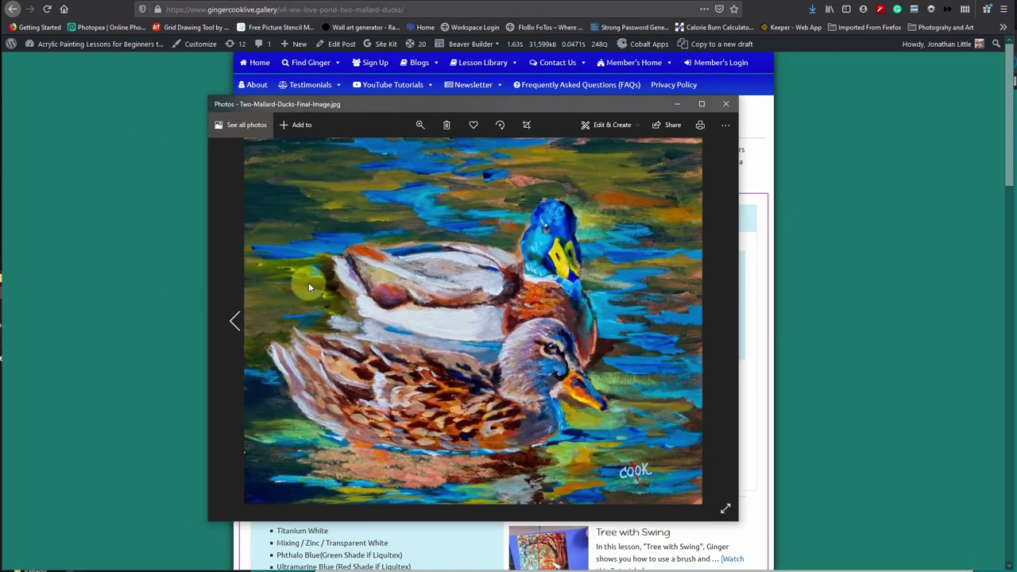
{"action": "left_click", "coordinate": [725, 509]}
Print the duck image on the HP OfficeJet Pro 7740 with photo size 8 x 10 in
{"action": "left_click", "coordinate": [699, 125]}
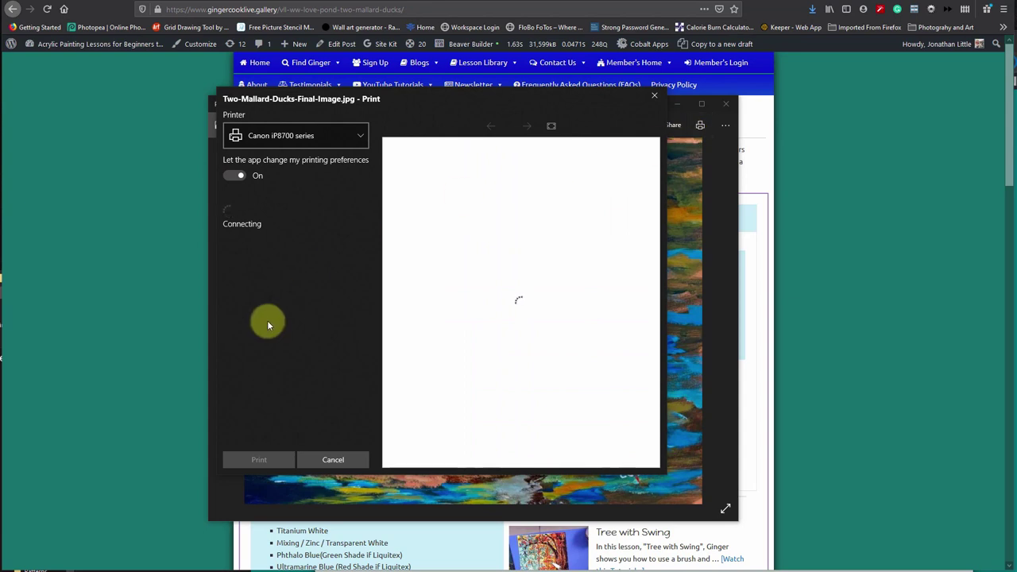
{"action": "left_click", "coordinate": [300, 141]}
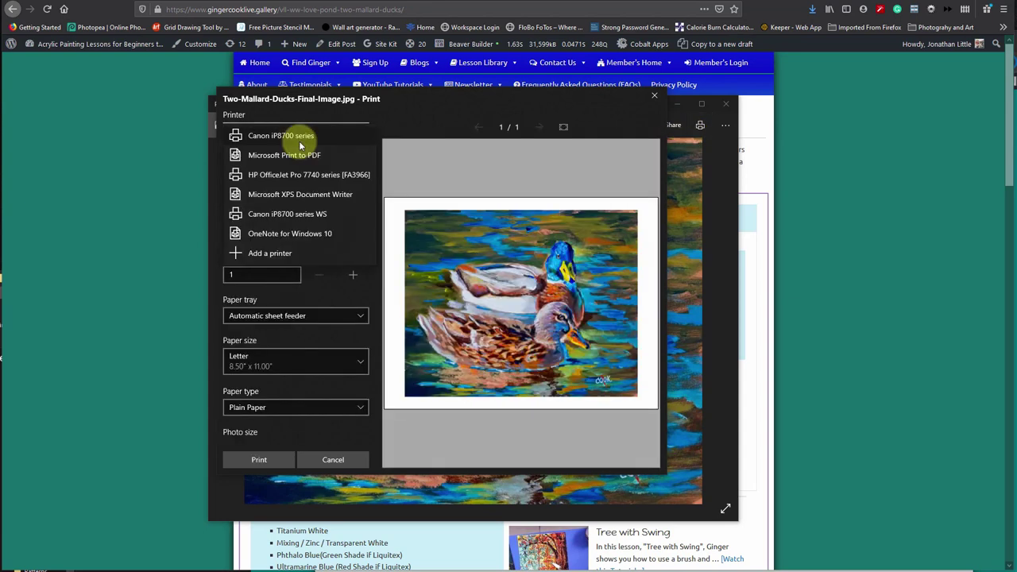
{"action": "left_click", "coordinate": [293, 174]}
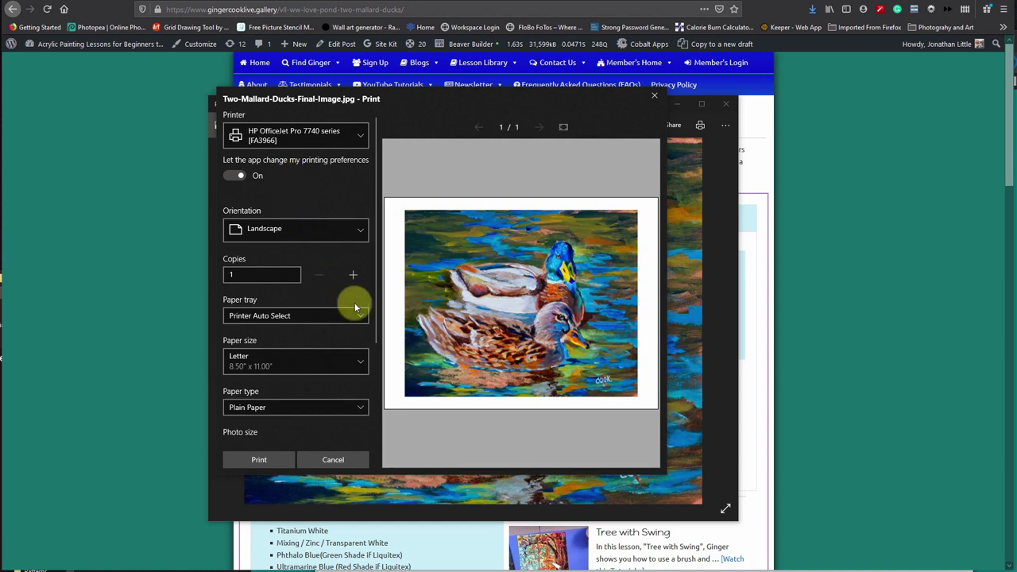
{"action": "scroll", "coordinate": [295, 354], "scroll_direction": "down", "scroll_amount": 5}
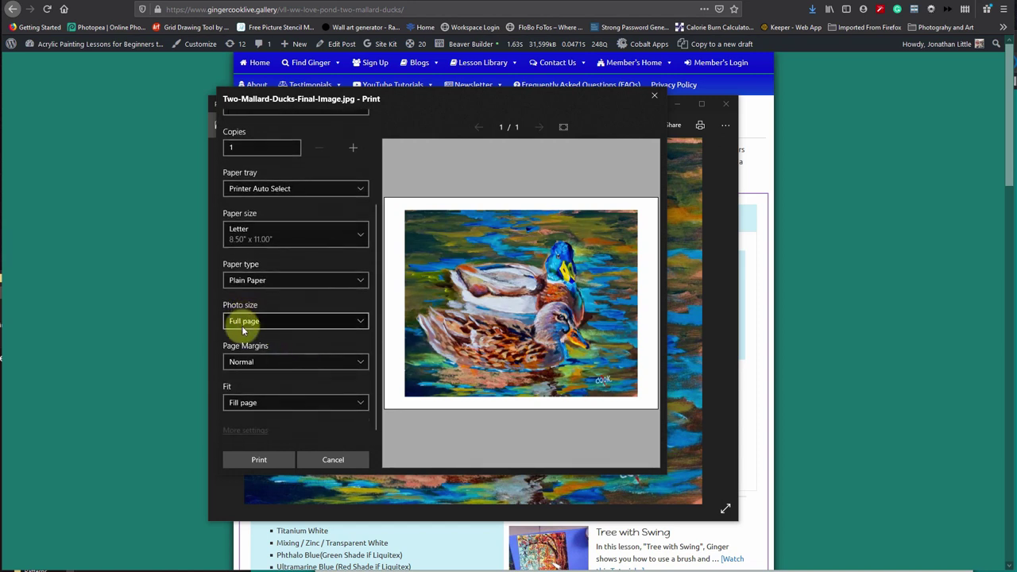
{"action": "left_click", "coordinate": [251, 321]}
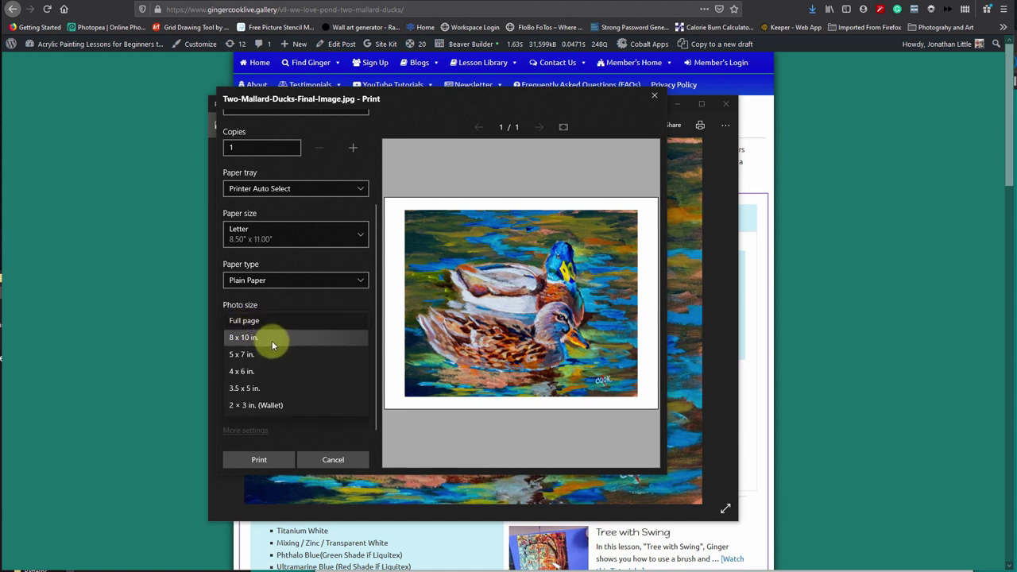
{"action": "left_click", "coordinate": [271, 339]}
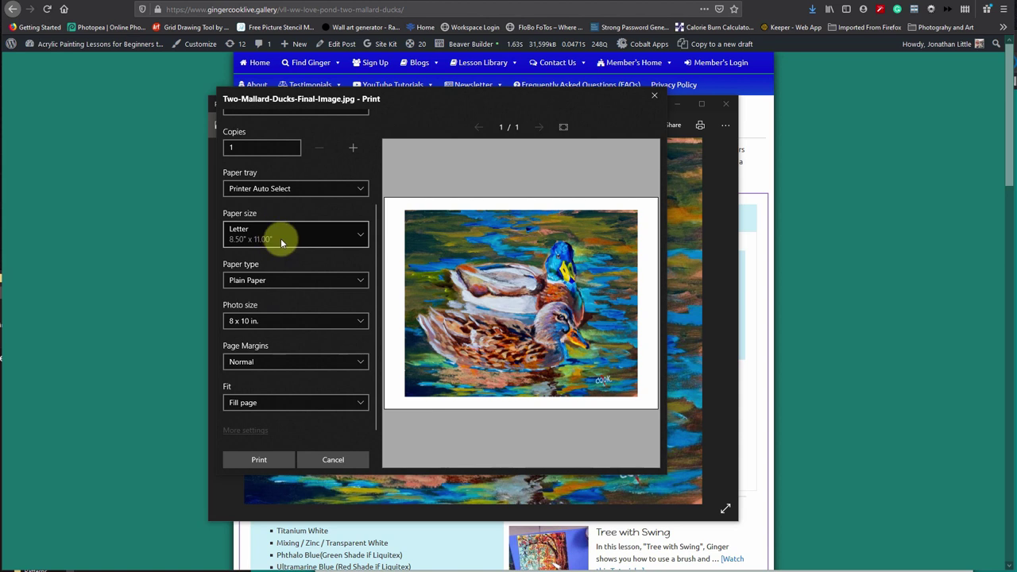
{"action": "scroll", "coordinate": [297, 279], "scroll_direction": "up", "scroll_amount": 3}
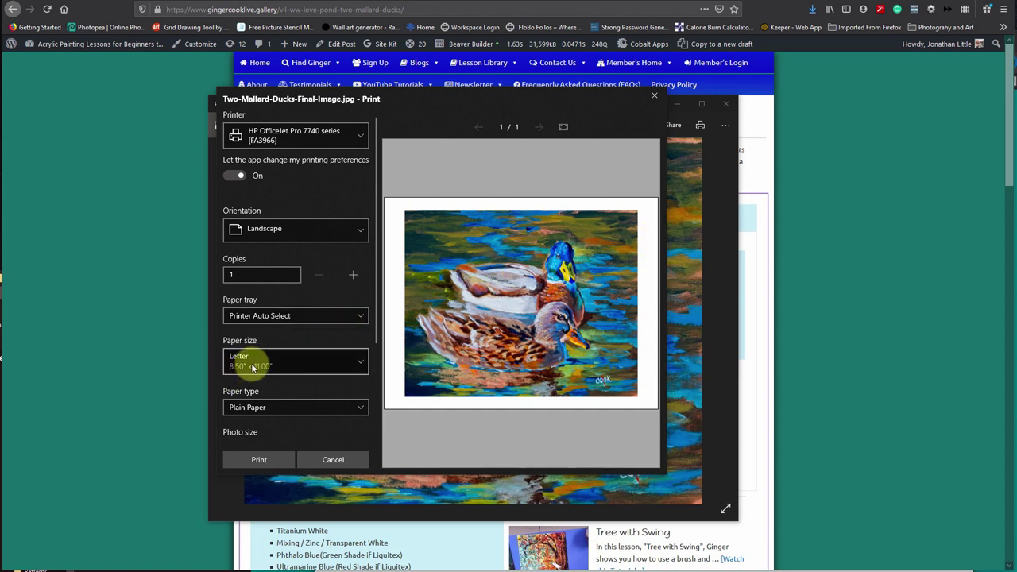
{"action": "scroll", "coordinate": [254, 333], "scroll_direction": "down", "scroll_amount": 2}
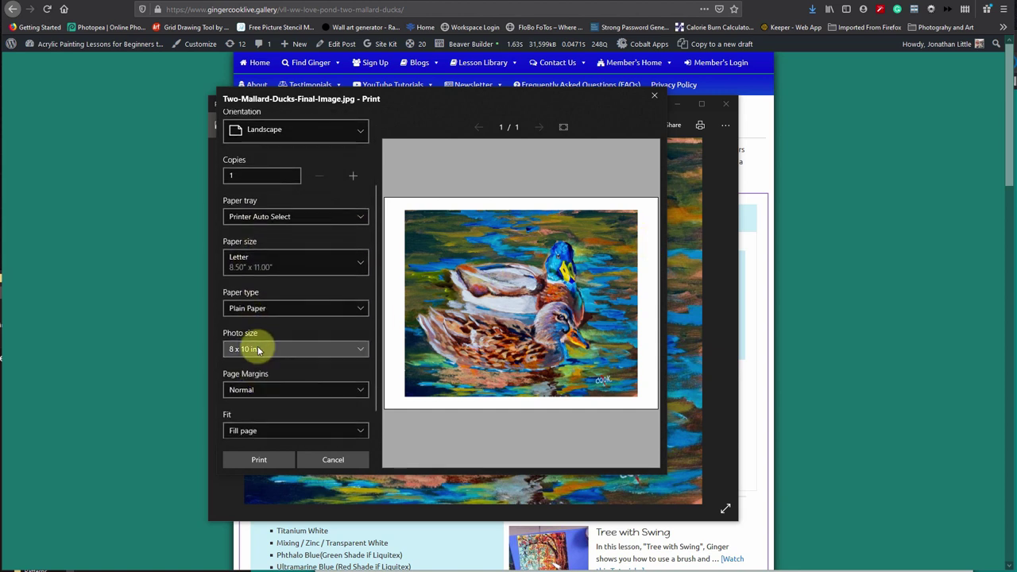
{"action": "left_click", "coordinate": [256, 348]}
{"action": "left_click", "coordinate": [254, 334]}
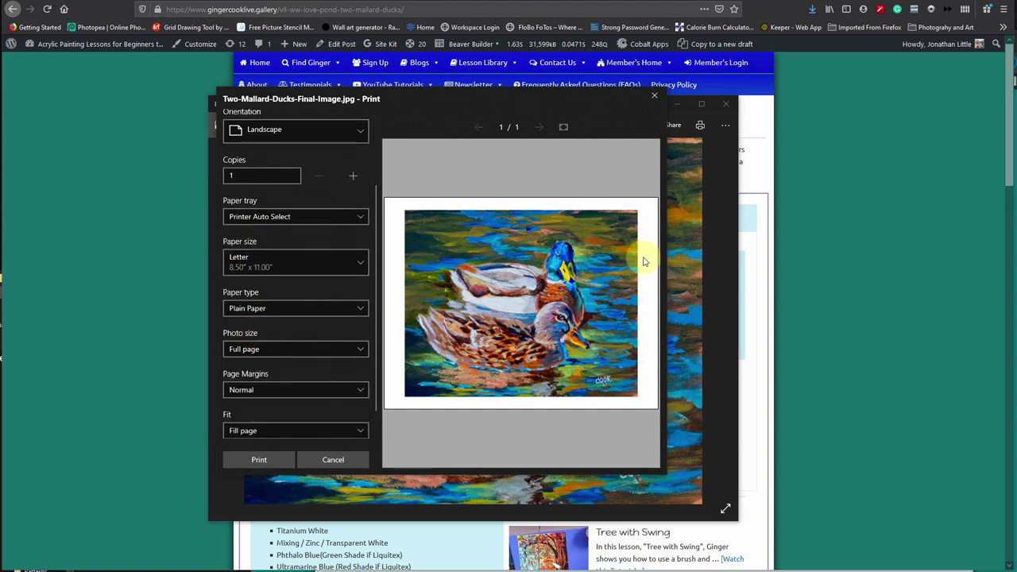
{"action": "left_click", "coordinate": [271, 356]}
{"action": "left_click", "coordinate": [271, 348]}
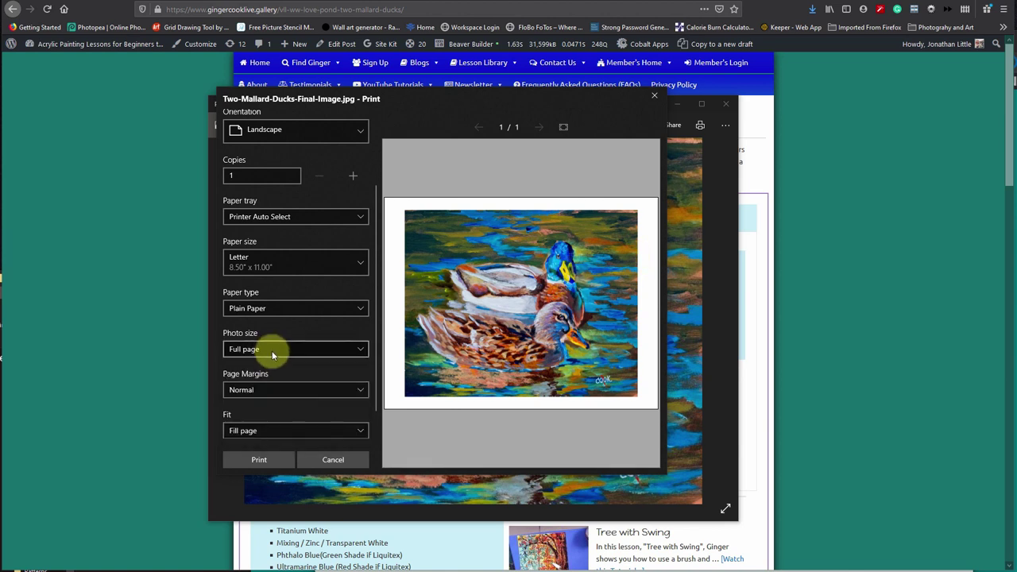
{"action": "left_click", "coordinate": [272, 351]}
{"action": "left_click", "coordinate": [262, 369]}
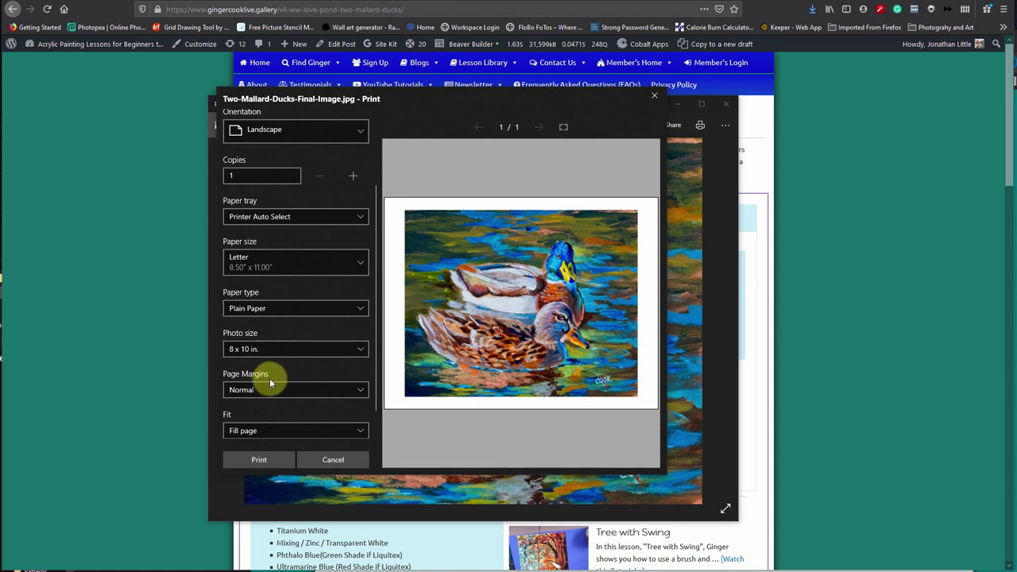
Set the fit to Fill page and bring up the printer's advanced settings
{"action": "scroll", "coordinate": [273, 380], "scroll_direction": "down", "scroll_amount": 1}
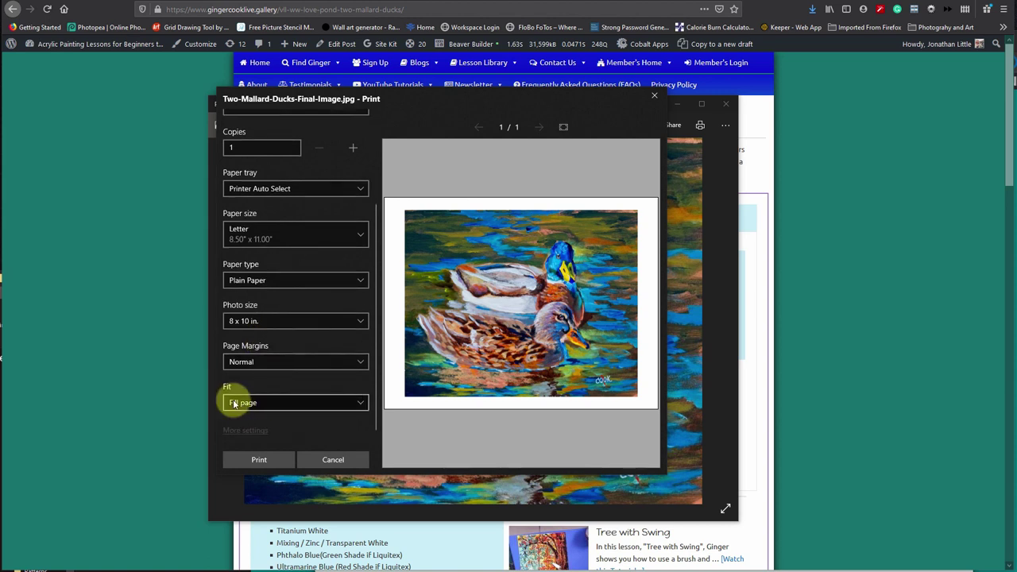
{"action": "left_click", "coordinate": [254, 401]}
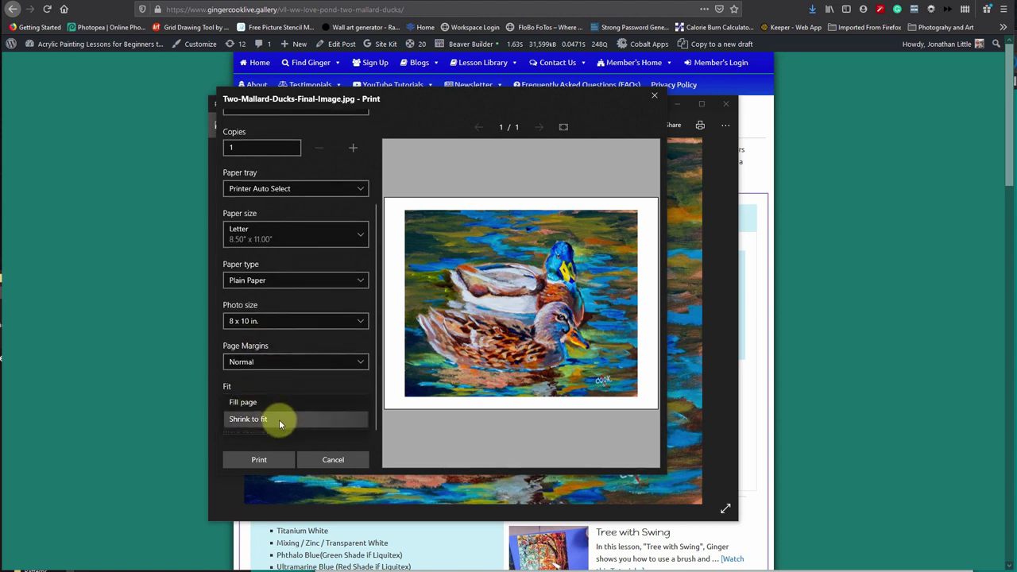
{"action": "left_click", "coordinate": [279, 420]}
{"action": "left_click", "coordinate": [276, 403]}
{"action": "left_click", "coordinate": [265, 385]}
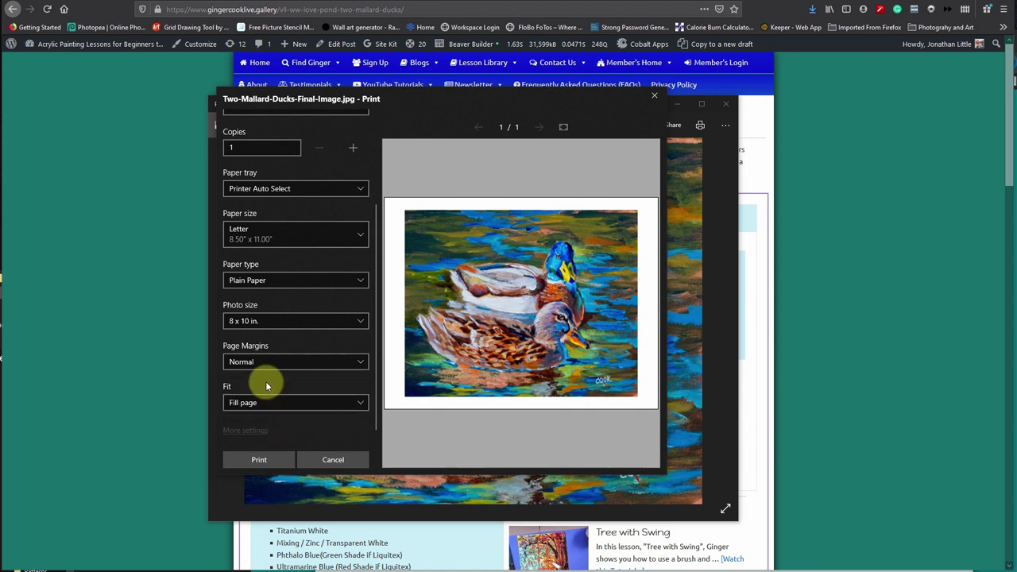
{"action": "left_click", "coordinate": [246, 429]}
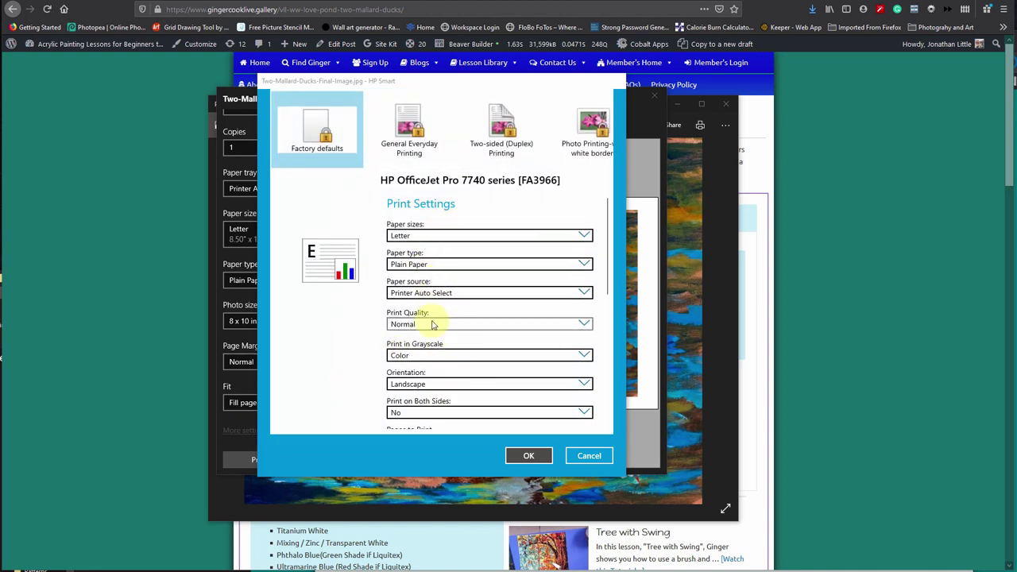
Close the HP advanced printer settings without making changes
{"action": "scroll", "coordinate": [433, 324], "scroll_direction": "down", "scroll_amount": 3}
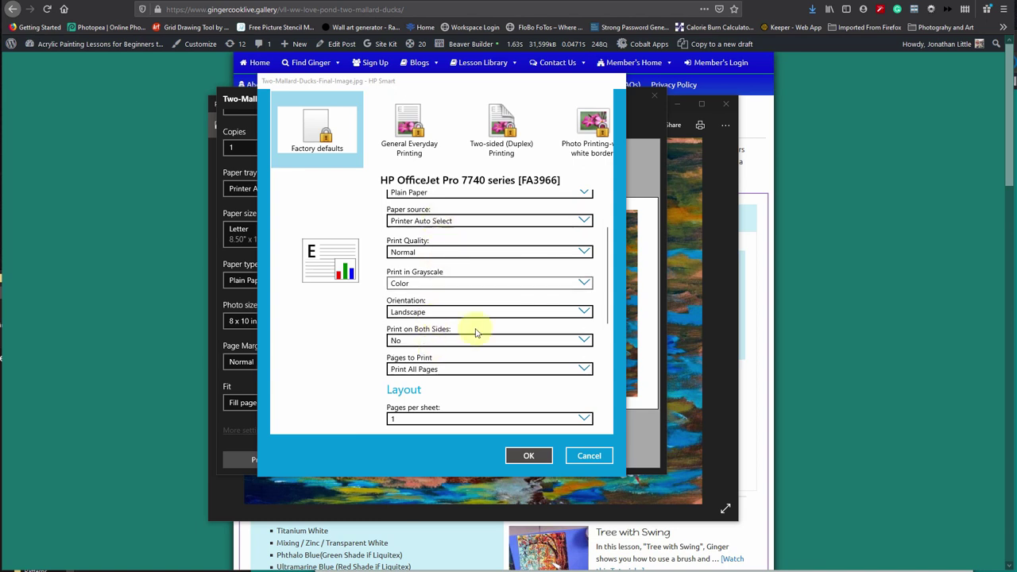
{"action": "left_click", "coordinate": [588, 456]}
{"action": "scroll", "coordinate": [274, 338], "scroll_direction": "up", "scroll_amount": 3}
{"action": "scroll", "coordinate": [273, 330], "scroll_direction": "down", "scroll_amount": 3}
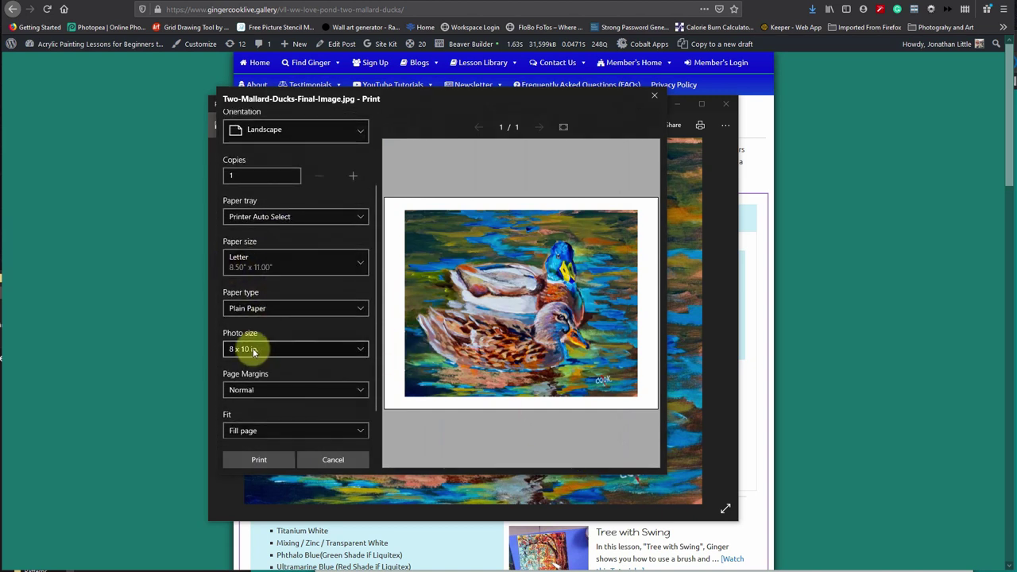
{"action": "scroll", "coordinate": [255, 346], "scroll_direction": "down", "scroll_amount": 1}
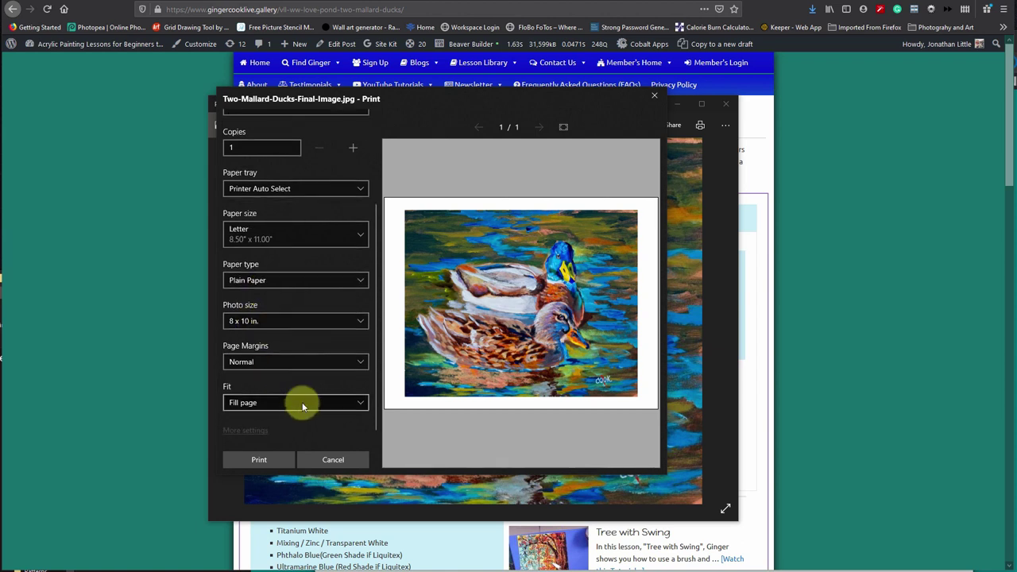
Keep the fit at Fill page for the landscape 8 x 10 in. print on Letter paper
{"action": "left_click", "coordinate": [252, 405]}
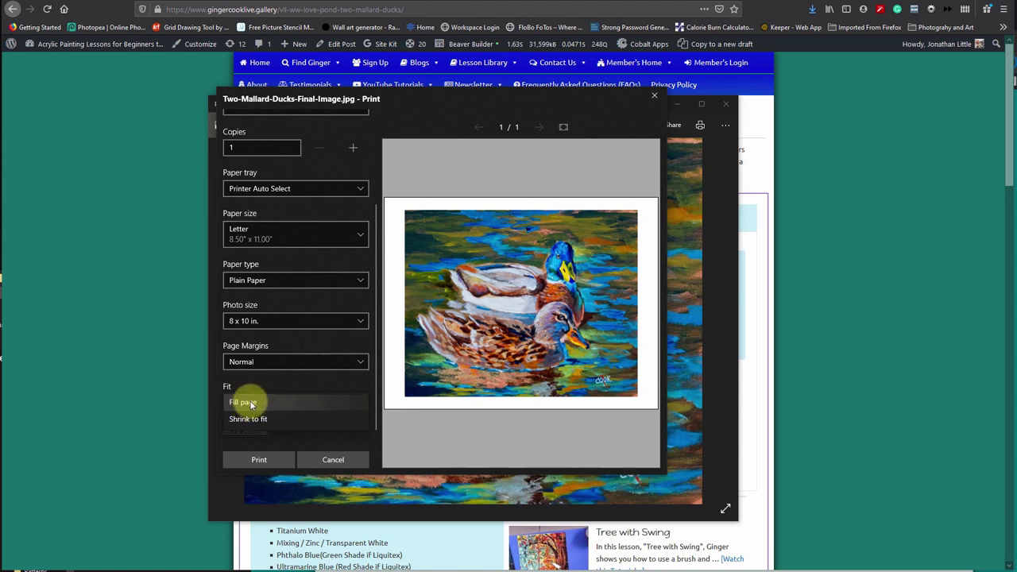
{"action": "left_click", "coordinate": [245, 404]}
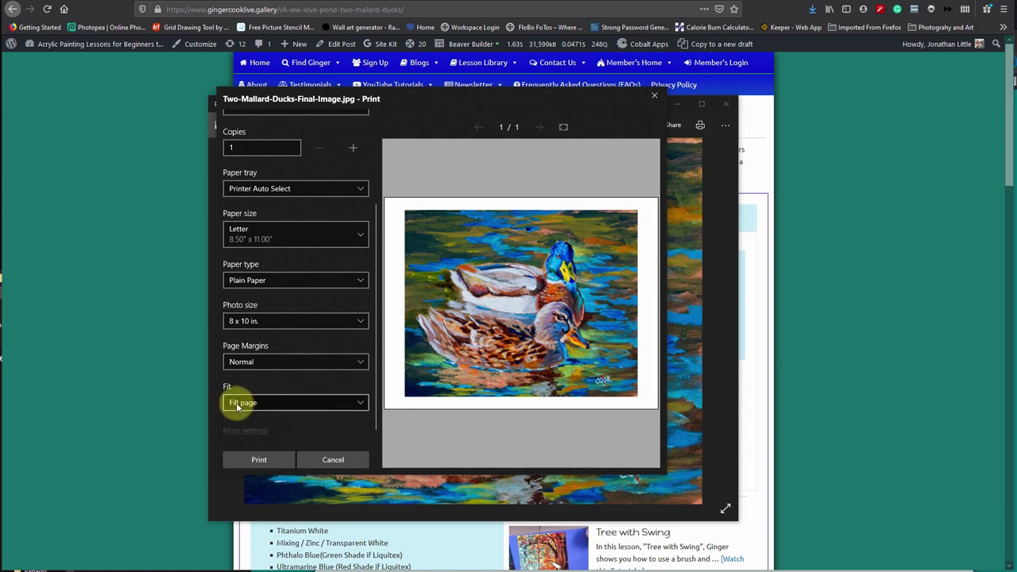
{"action": "left_click", "coordinate": [247, 459]}
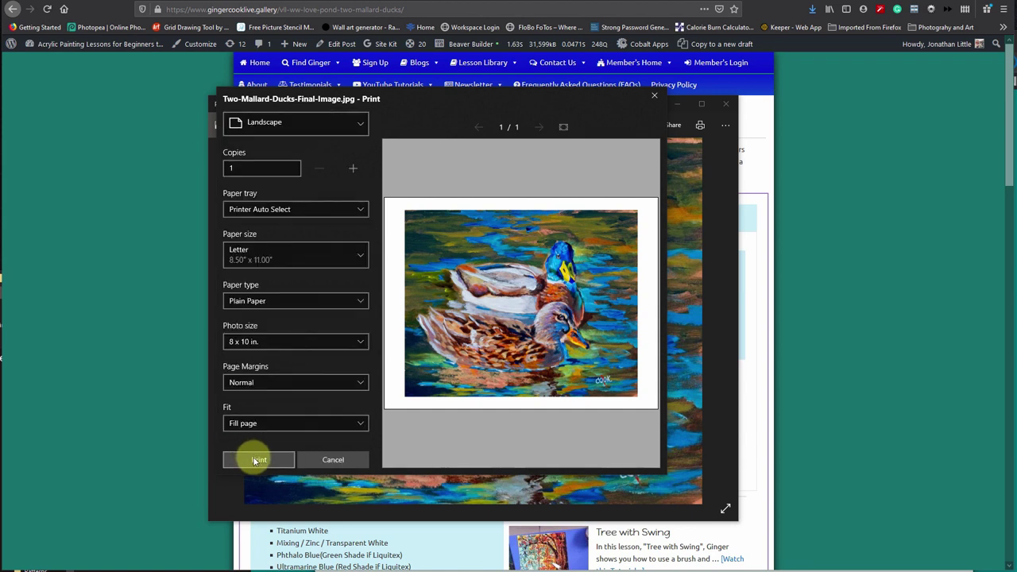
{"action": "scroll", "coordinate": [279, 301], "scroll_direction": "up", "scroll_amount": 3}
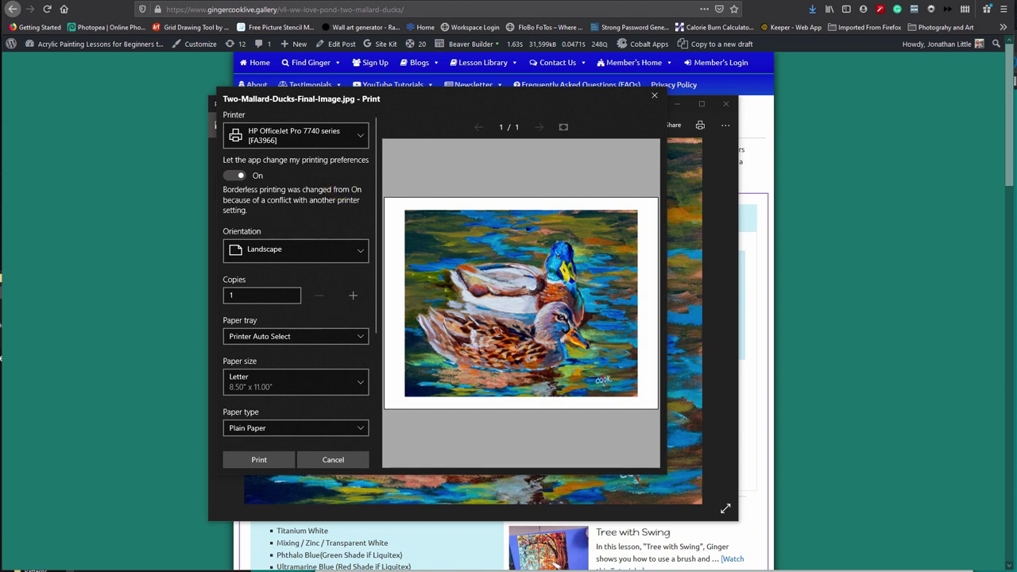
{"action": "scroll", "coordinate": [329, 325], "scroll_direction": "down", "scroll_amount": 4}
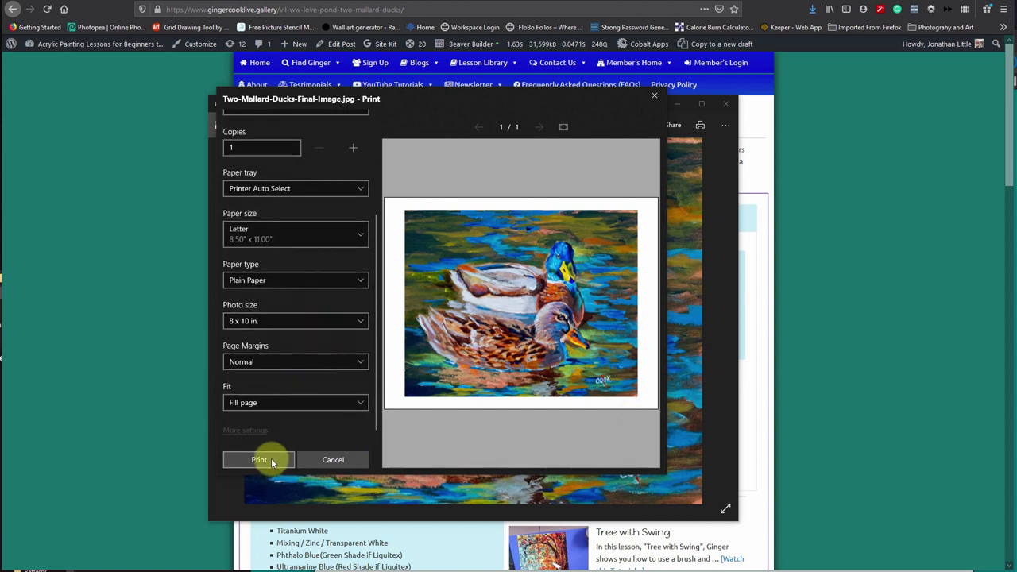
Switch the print job's printer to the Canon iP8700 series
{"action": "scroll", "coordinate": [294, 380], "scroll_direction": "up", "scroll_amount": 4}
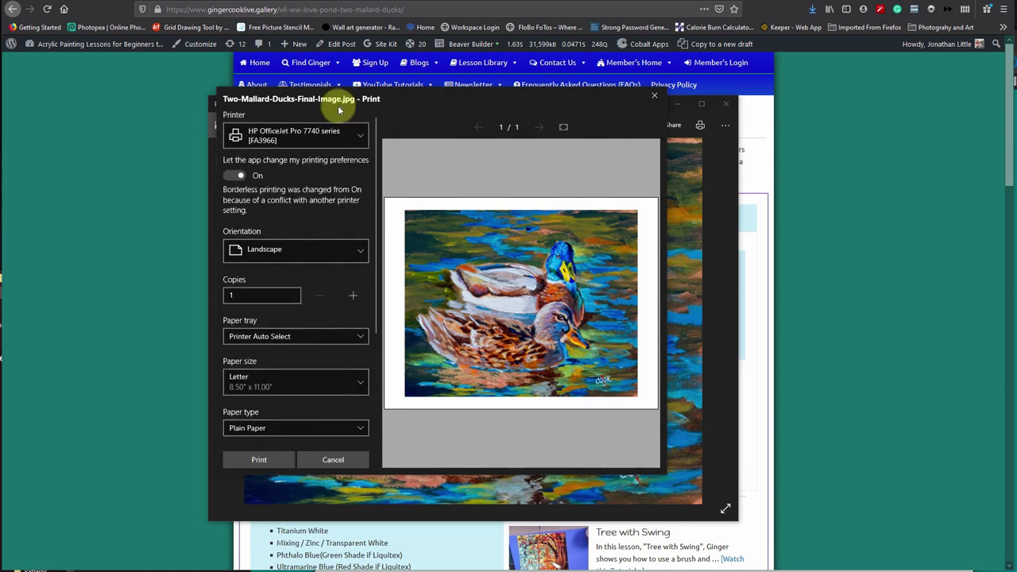
{"action": "left_click", "coordinate": [325, 129]}
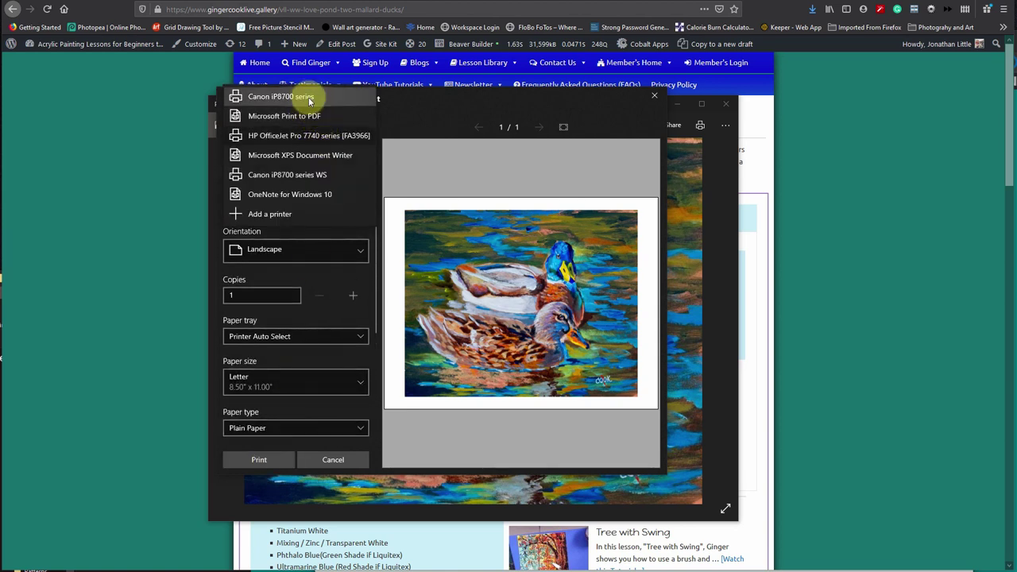
{"action": "left_click", "coordinate": [310, 96]}
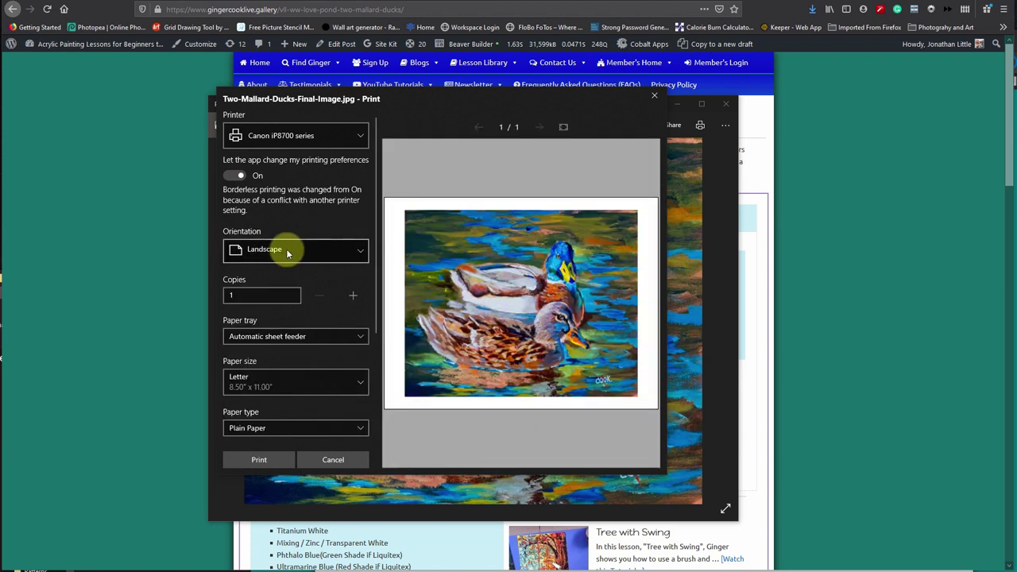
{"action": "scroll", "coordinate": [282, 307], "scroll_direction": "down", "scroll_amount": 1}
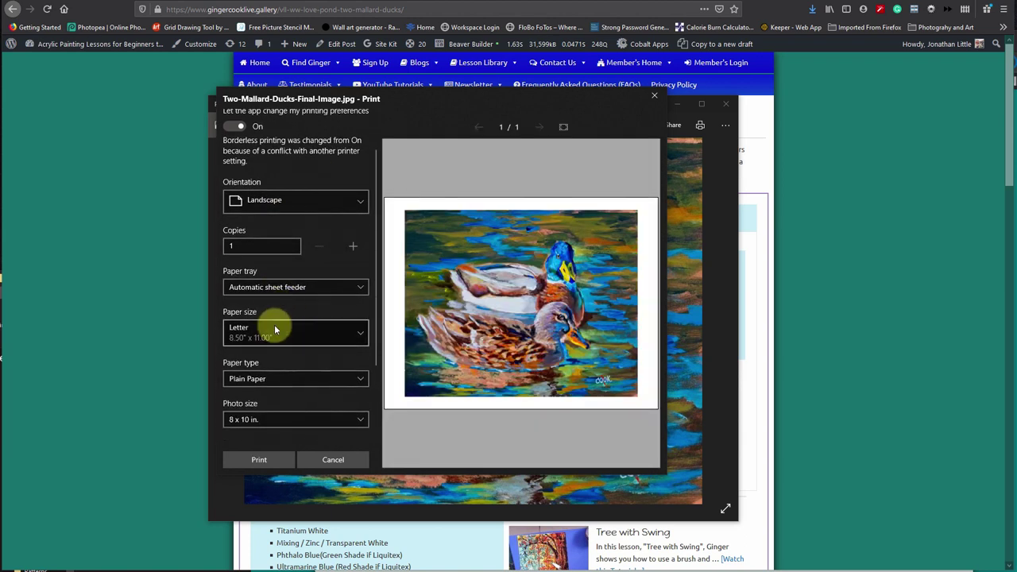
{"action": "scroll", "coordinate": [274, 324], "scroll_direction": "down", "scroll_amount": 2}
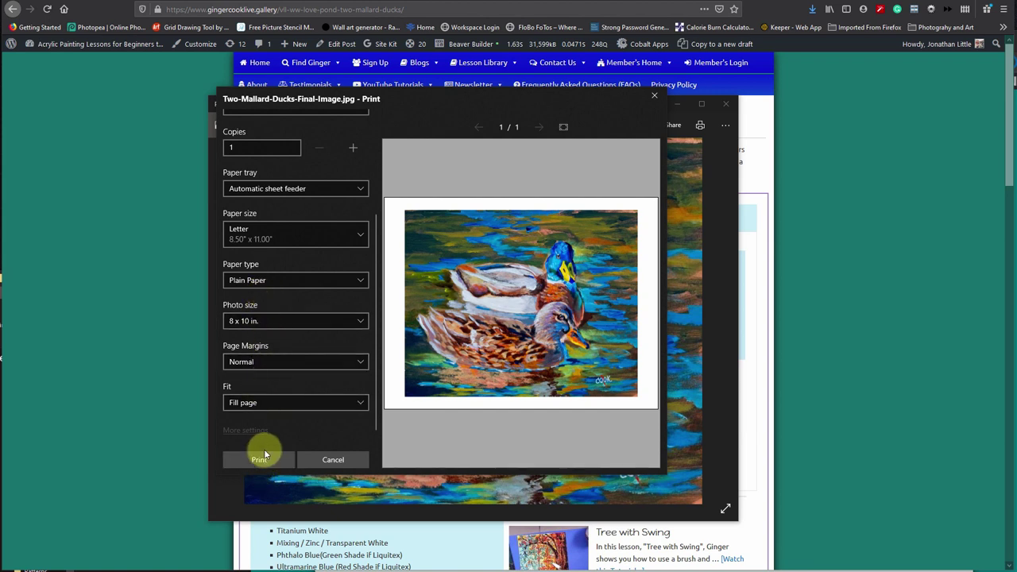
Review and accept the extra printer settings, then print the duck painting
{"action": "left_click", "coordinate": [249, 433]}
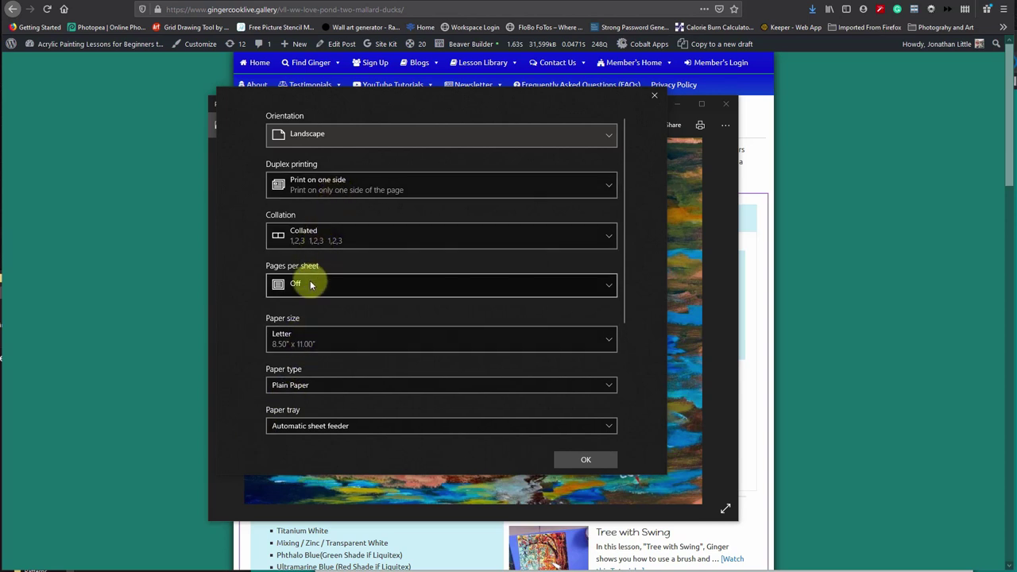
{"action": "scroll", "coordinate": [332, 404], "scroll_direction": "down", "scroll_amount": 4}
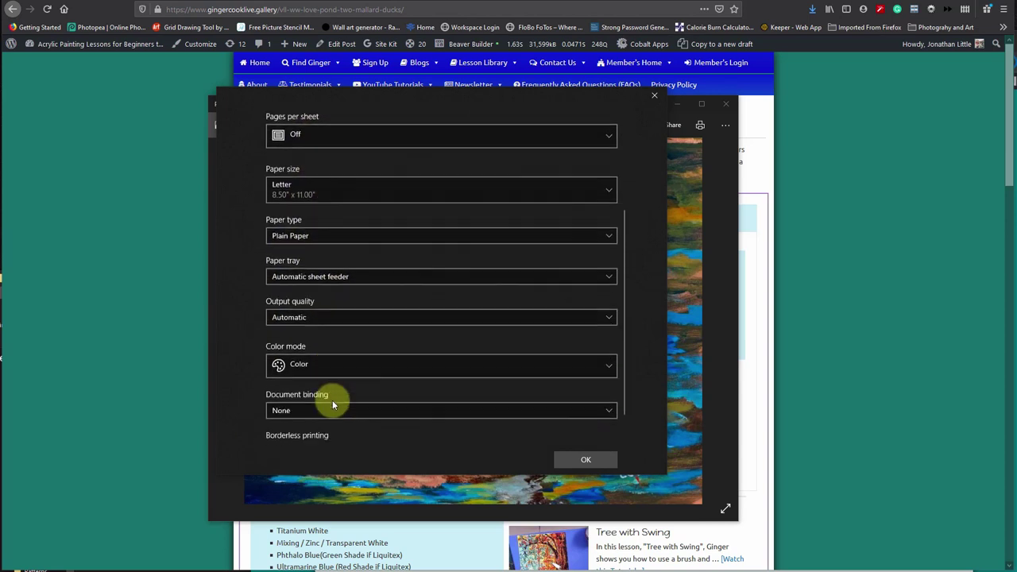
{"action": "scroll", "coordinate": [333, 404], "scroll_direction": "down", "scroll_amount": 1}
{"action": "scroll", "coordinate": [332, 404], "scroll_direction": "up", "scroll_amount": 3}
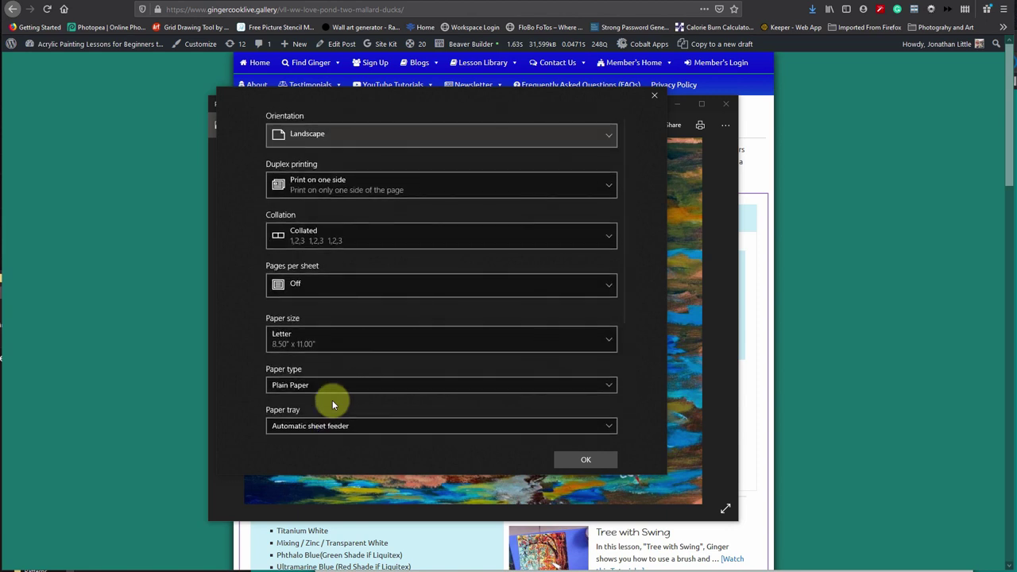
{"action": "left_click", "coordinate": [603, 451]}
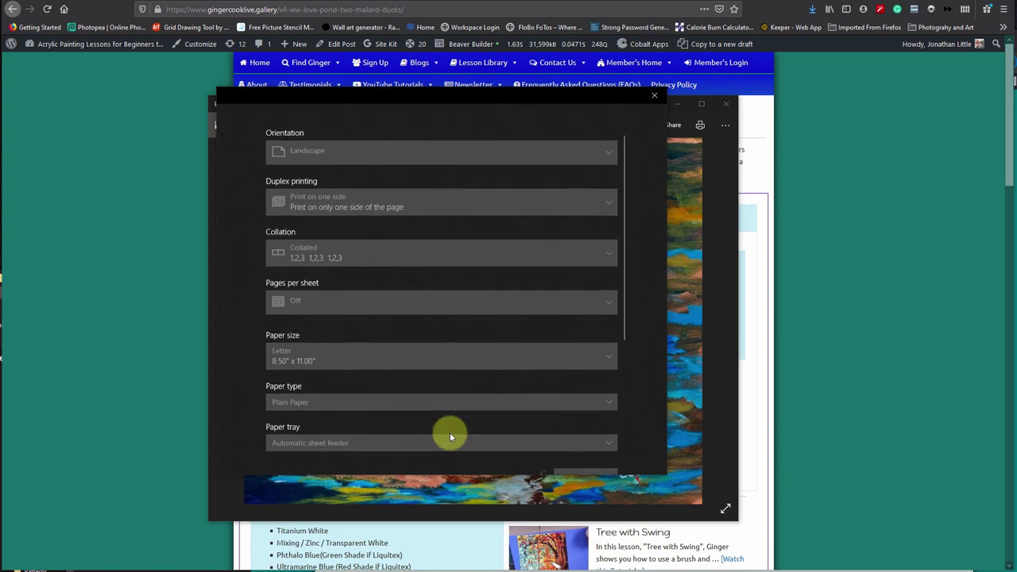
{"action": "left_click", "coordinate": [257, 460]}
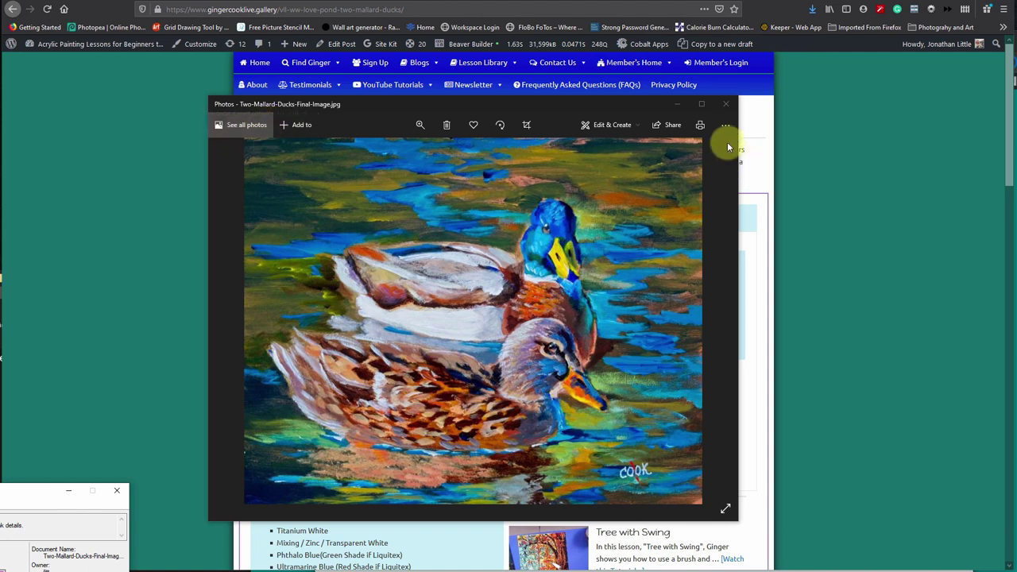
{"action": "left_click", "coordinate": [706, 125]}
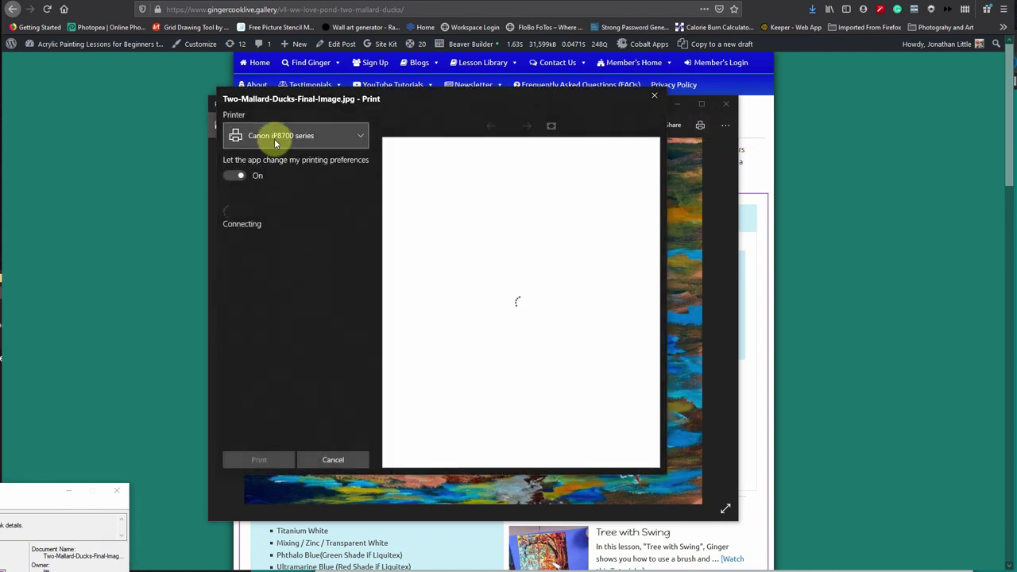
{"action": "left_click", "coordinate": [274, 138]}
{"action": "left_click", "coordinate": [289, 156]}
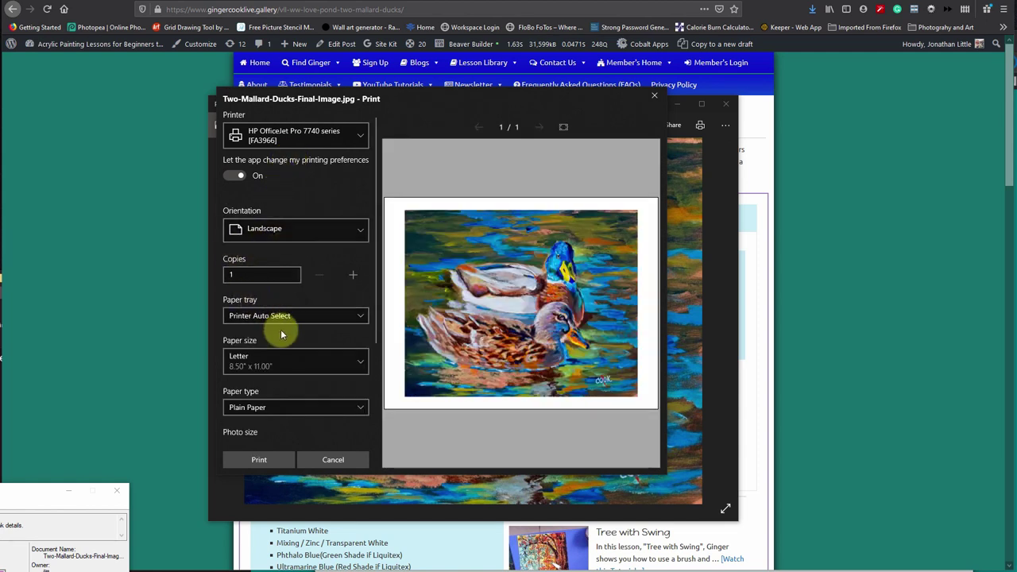
{"action": "scroll", "coordinate": [274, 326], "scroll_direction": "down", "scroll_amount": 2}
{"action": "scroll", "coordinate": [256, 346], "scroll_direction": "down", "scroll_amount": 1}
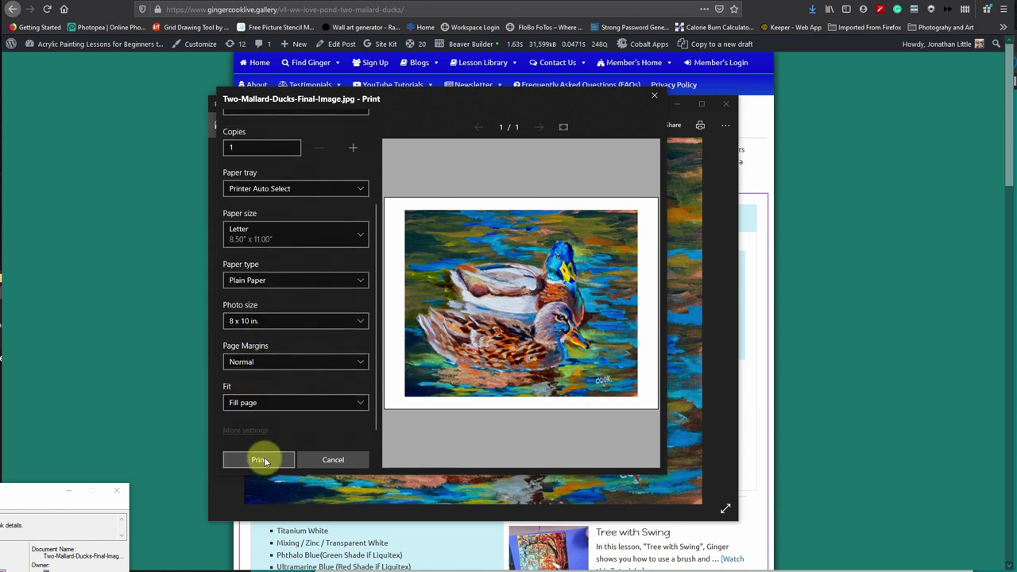
{"action": "left_click", "coordinate": [262, 460]}
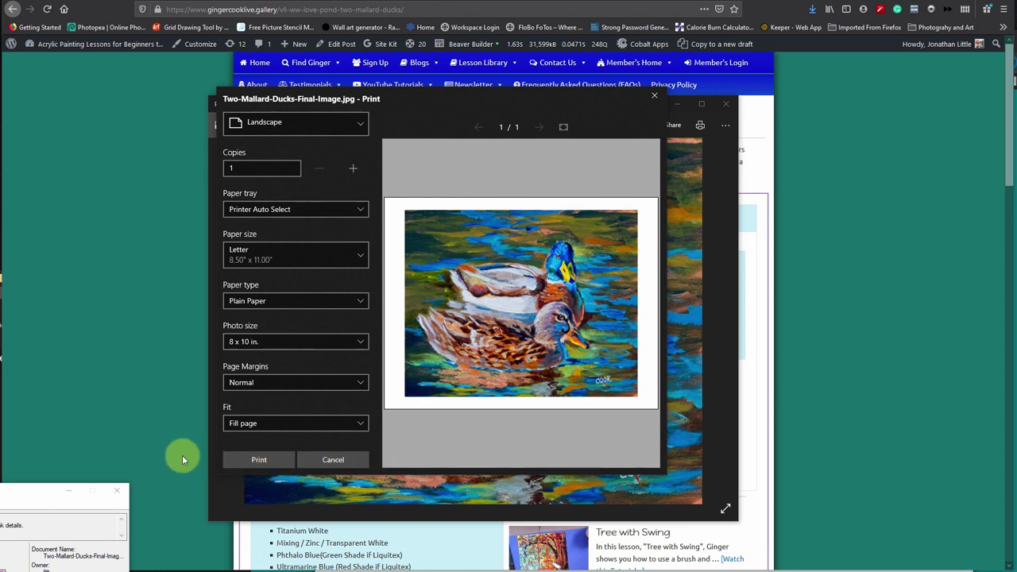
{"action": "left_click", "coordinate": [339, 461]}
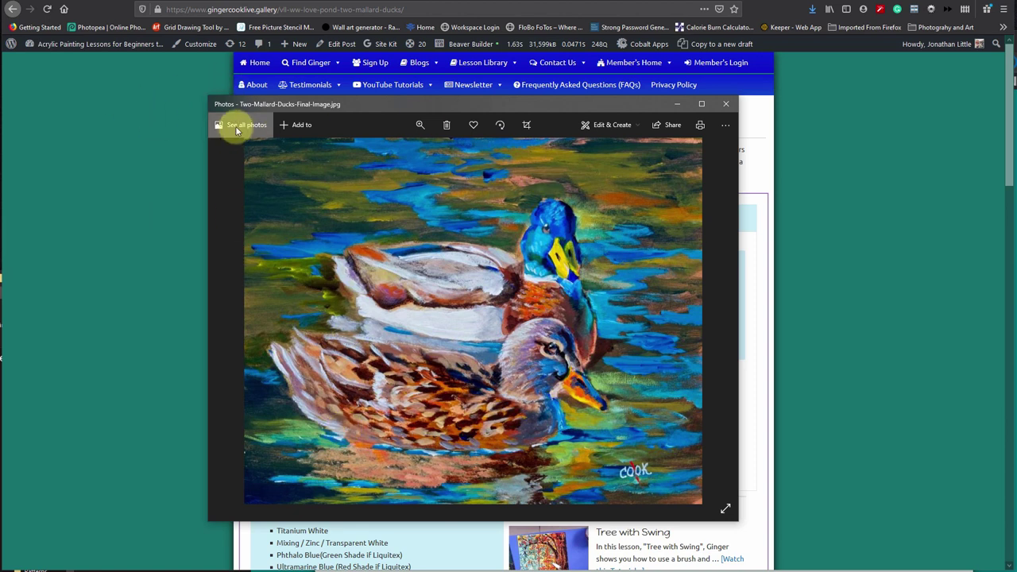
Close the Photos print options and the photo viewer
{"action": "left_click", "coordinate": [699, 126]}
{"action": "left_click", "coordinate": [664, 102]}
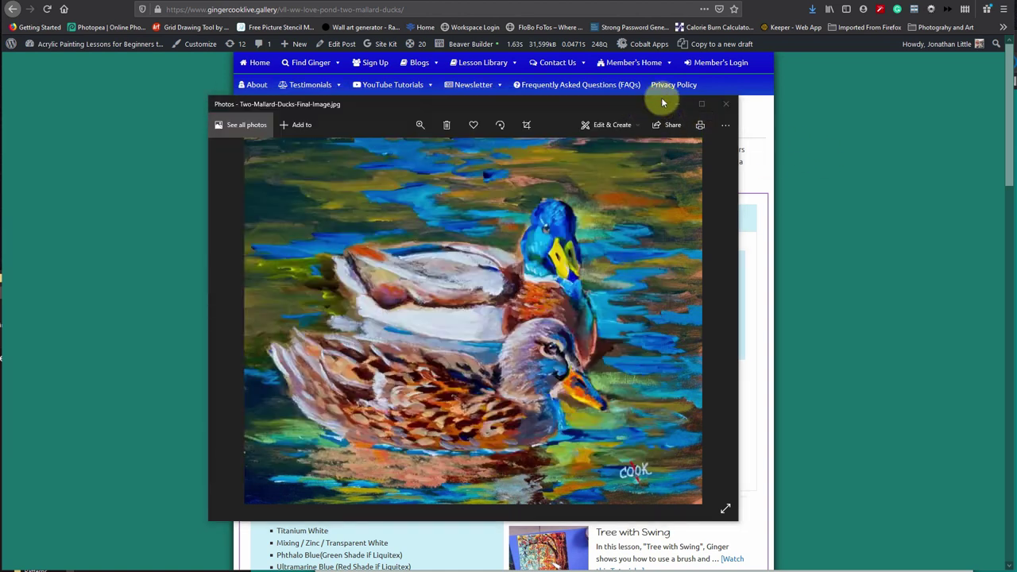
{"action": "left_click", "coordinate": [724, 104]}
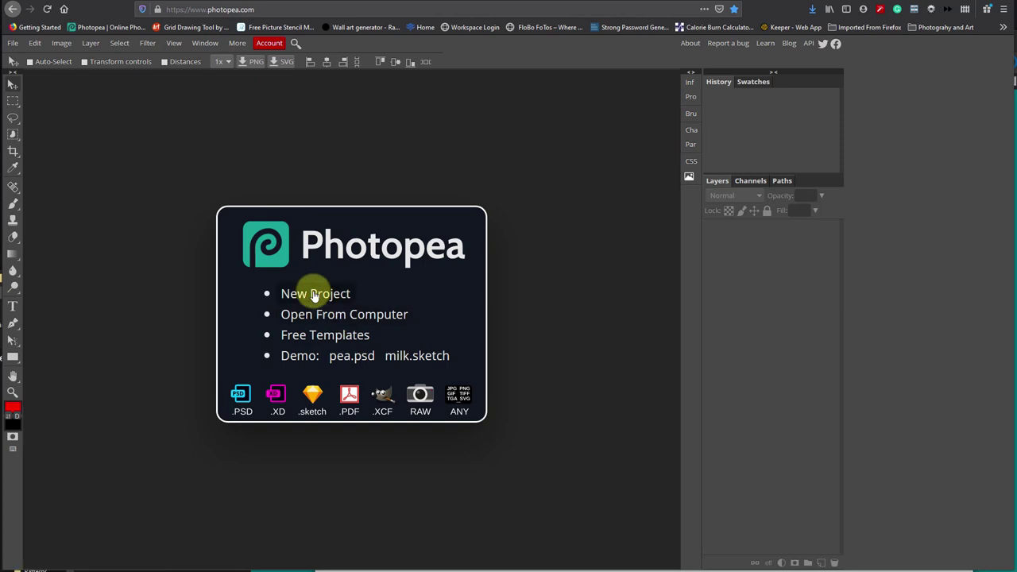
Open Two-Mallard-Ducks-Final-Image.jpg from the Desktop's Glen folder in Photopea
{"action": "left_click", "coordinate": [303, 316]}
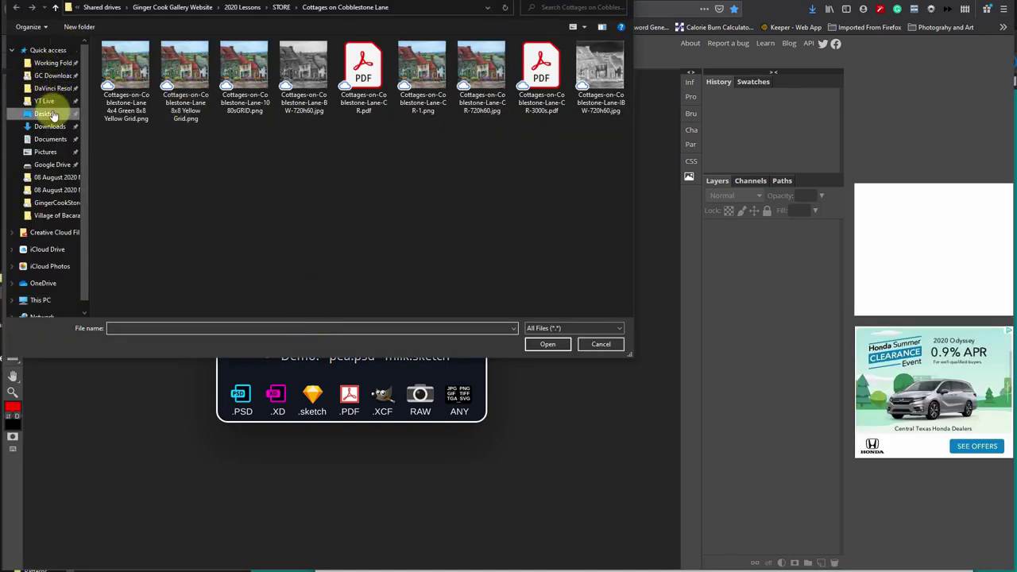
{"action": "left_click", "coordinate": [52, 116]}
{"action": "double_click", "coordinate": [111, 58]}
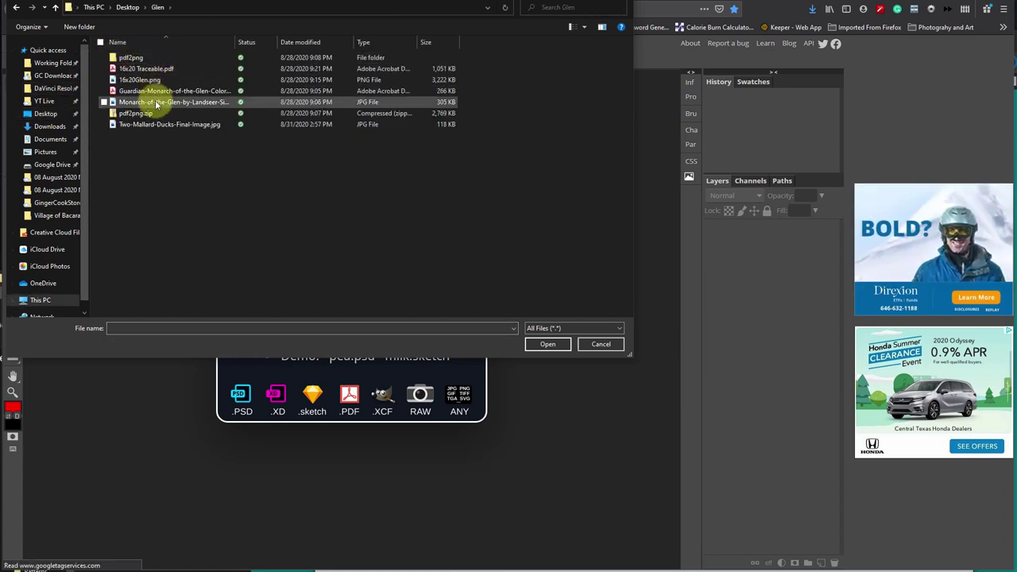
{"action": "double_click", "coordinate": [155, 125]}
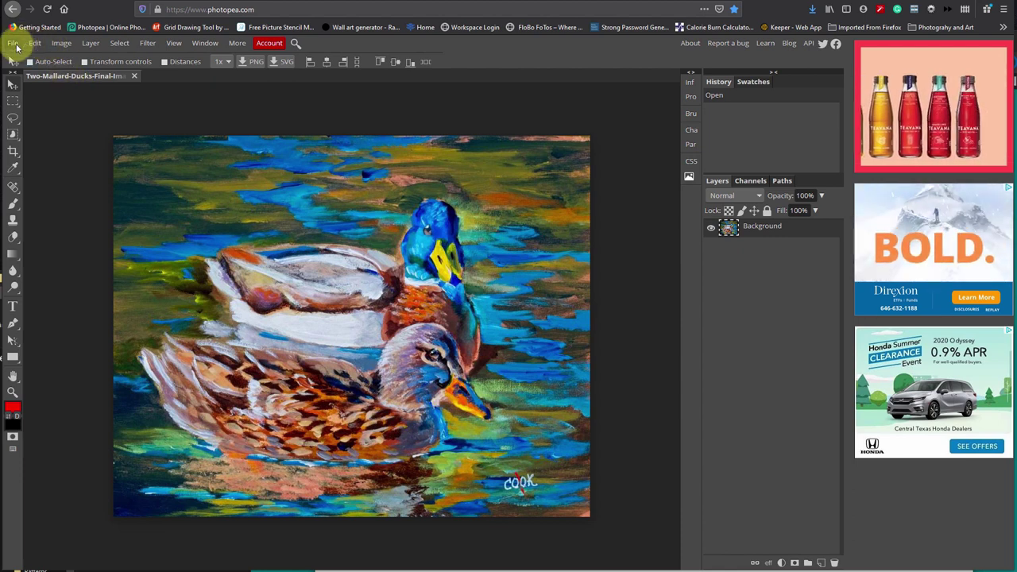
{"action": "left_click", "coordinate": [14, 44]}
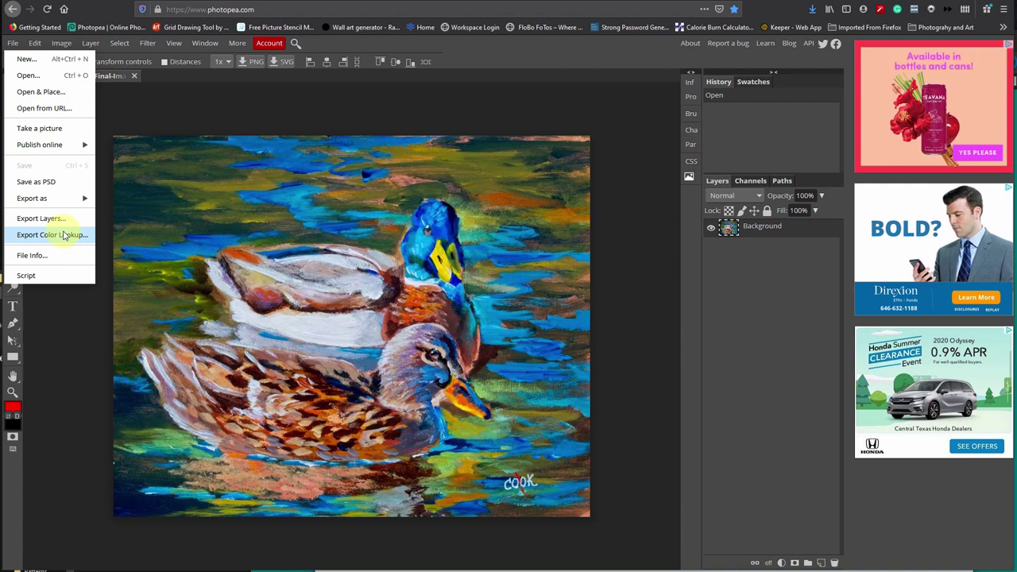
{"action": "mouse_move", "coordinate": [28, 44]}
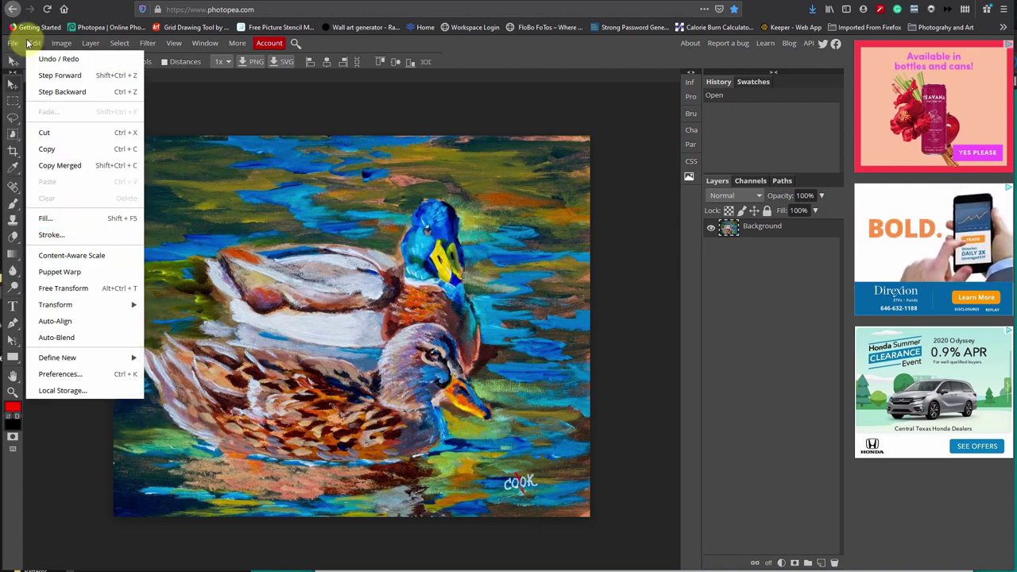
{"action": "left_click", "coordinate": [165, 108]}
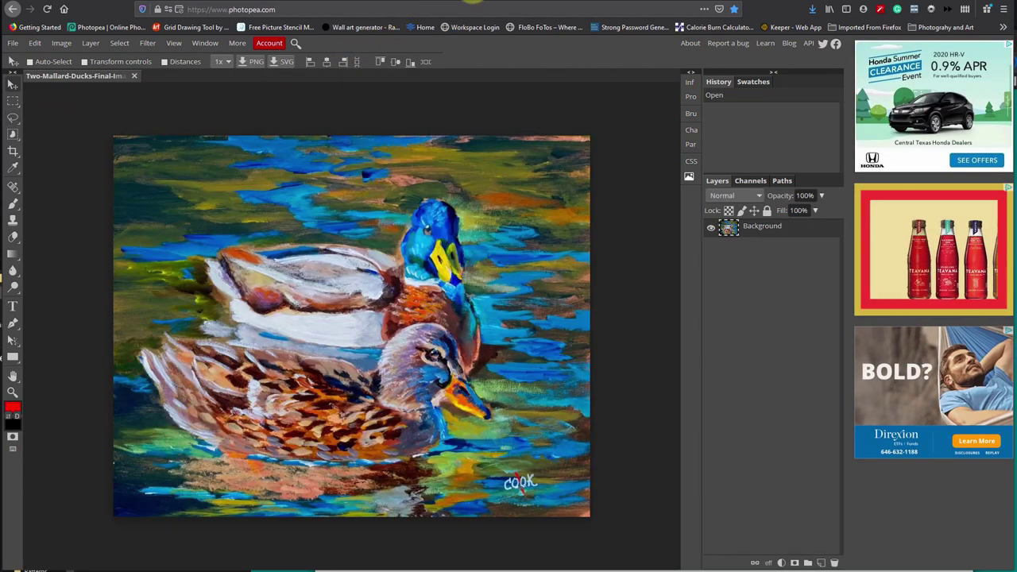
{"action": "key", "text": "F5"}
{"action": "left_click", "coordinate": [473, 2]}
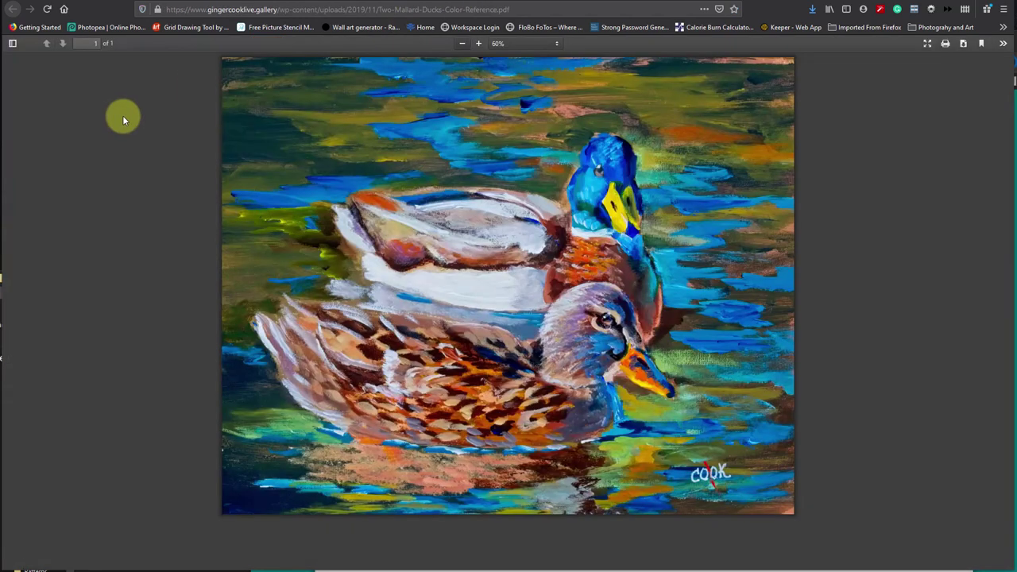
{"action": "left_click", "coordinate": [421, 2]}
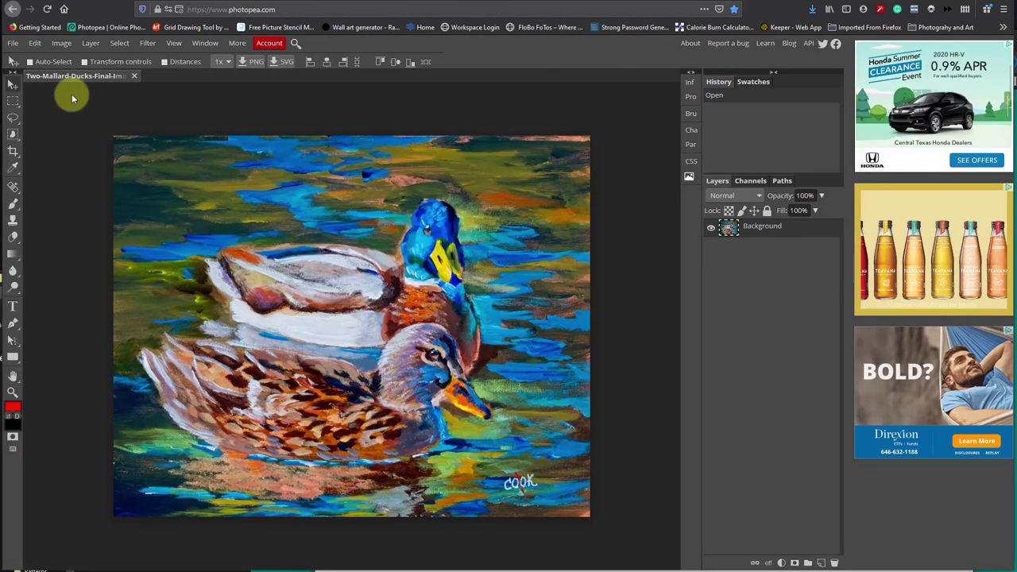
{"action": "left_click", "coordinate": [15, 43]}
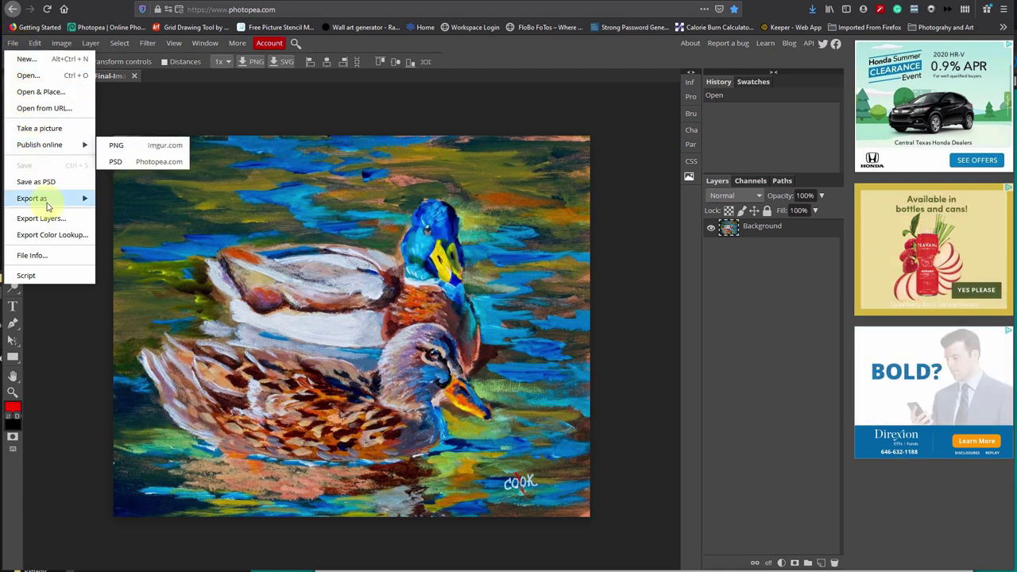
{"action": "mouse_move", "coordinate": [47, 205]}
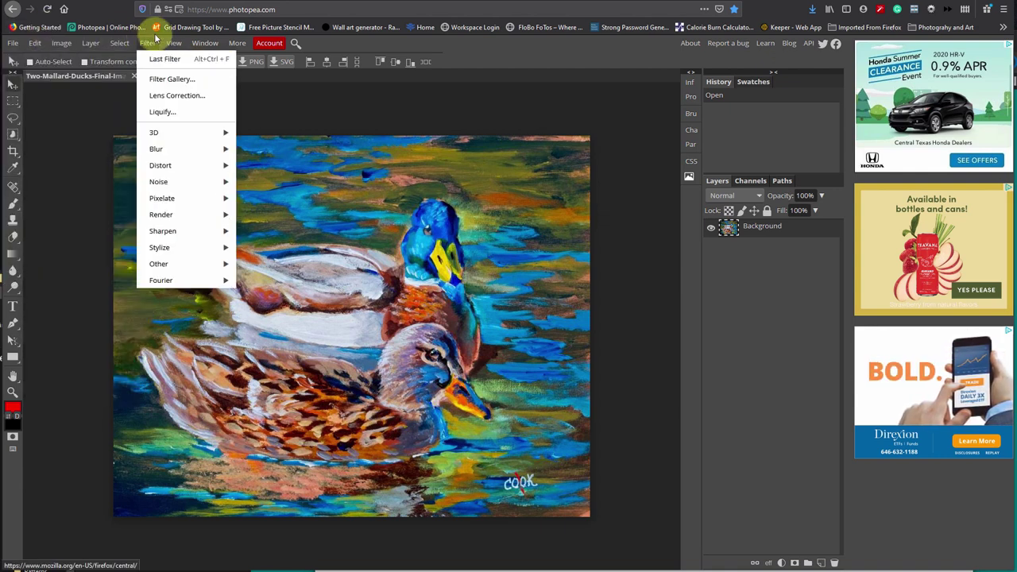
{"action": "mouse_move", "coordinate": [222, 45]}
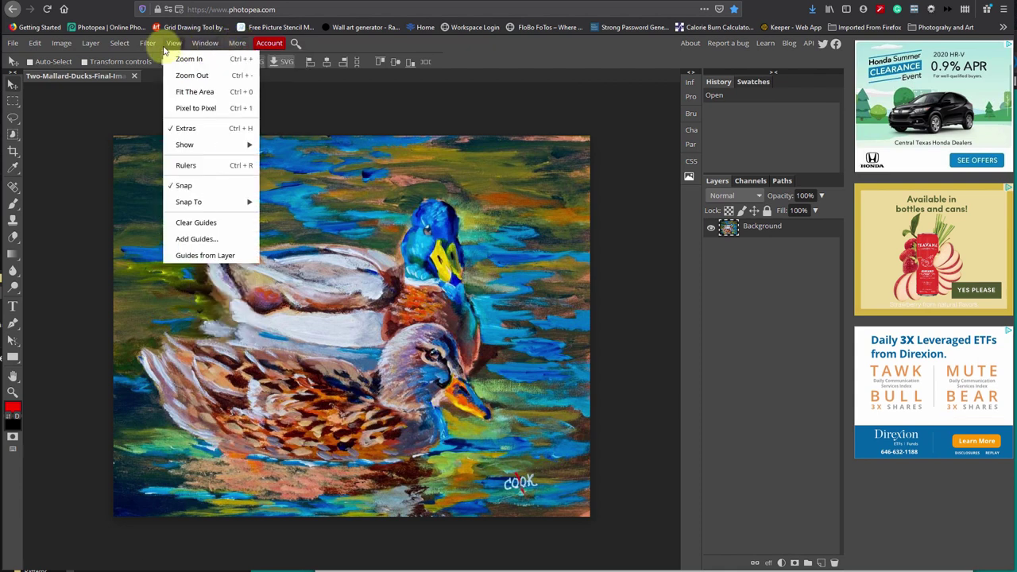
{"action": "mouse_move", "coordinate": [116, 46]}
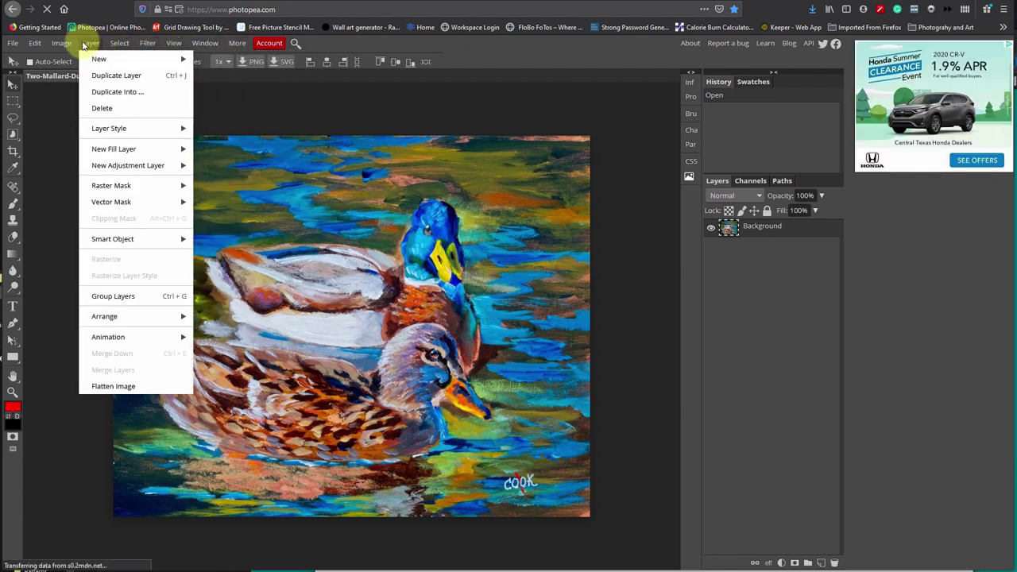
{"action": "mouse_move", "coordinate": [14, 46]}
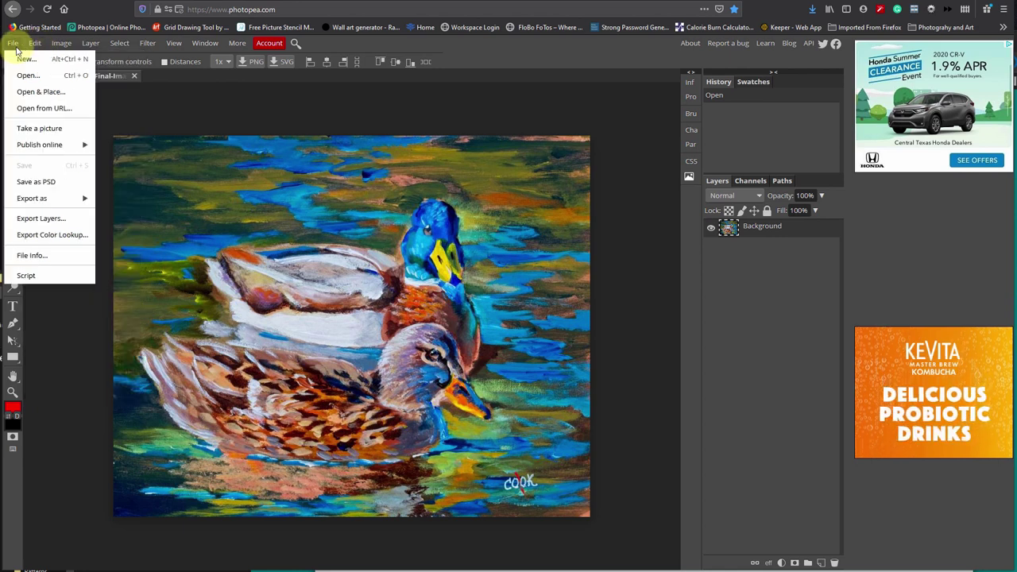
Switch to the duck reference PDF in the browser
{"action": "left_click", "coordinate": [451, 4]}
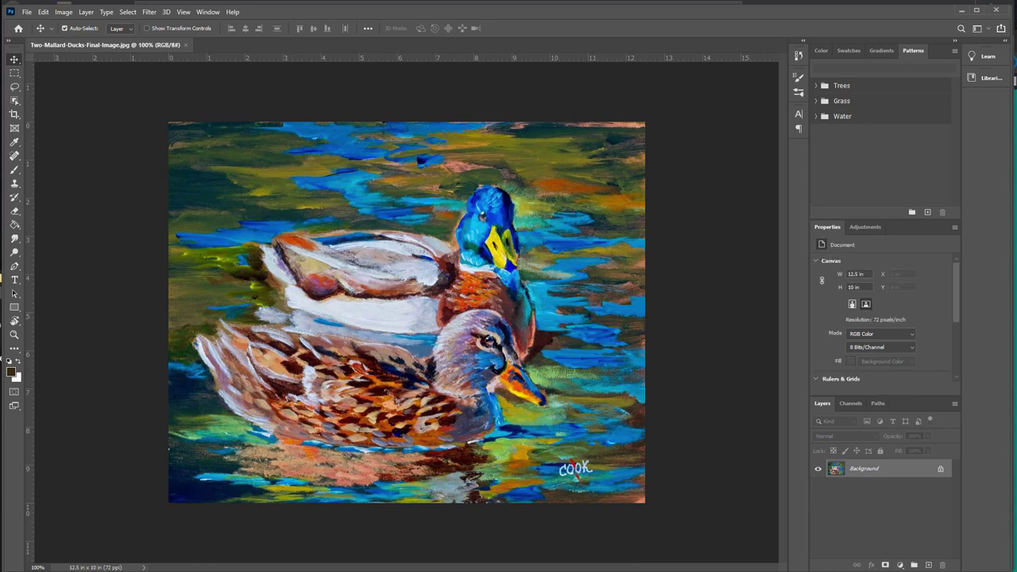
Open Photoshop's Print Settings for the duck painting and centre it on the page
{"action": "left_click", "coordinate": [26, 11]}
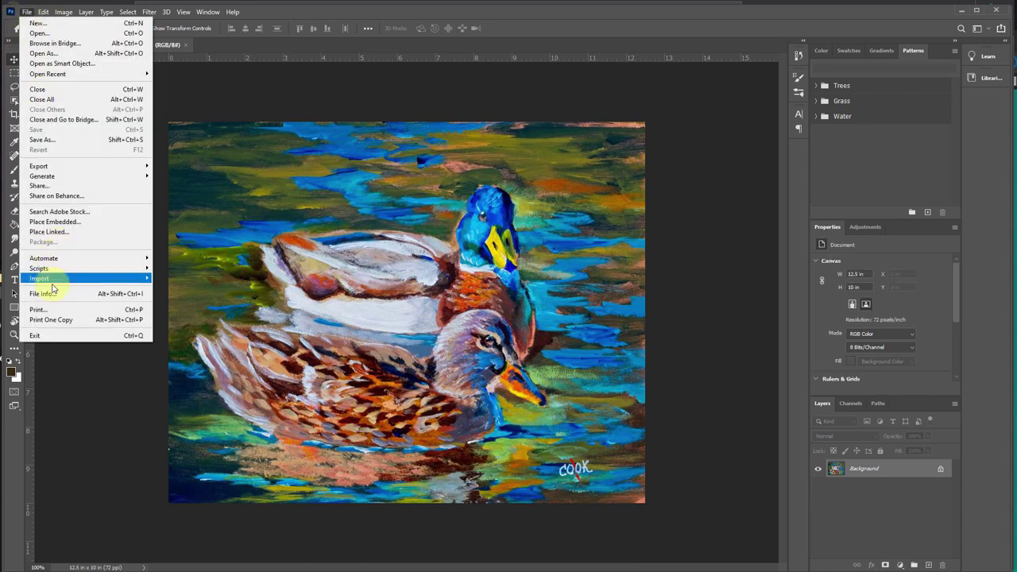
{"action": "left_click", "coordinate": [63, 310]}
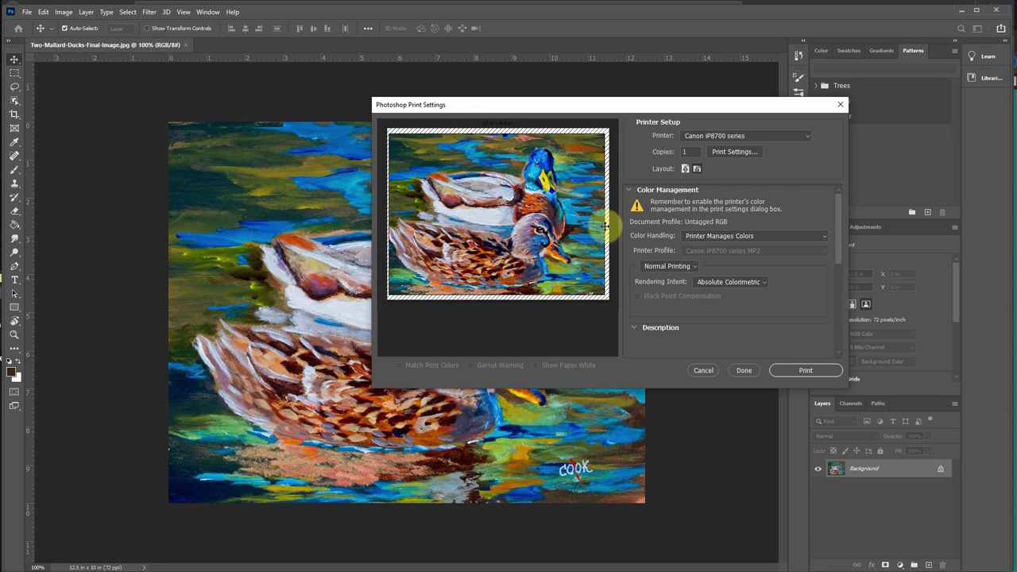
{"action": "mouse_move", "coordinate": [516, 224]}
{"action": "left_mouse_down"}
{"action": "mouse_move", "coordinate": [549, 218]}
{"action": "mouse_move", "coordinate": [522, 233]}
{"action": "mouse_move", "coordinate": [528, 245]}
{"action": "mouse_move", "coordinate": [499, 278]}
{"action": "mouse_move", "coordinate": [465, 247]}
{"action": "mouse_move", "coordinate": [520, 235]}
{"action": "left_mouse_up"}
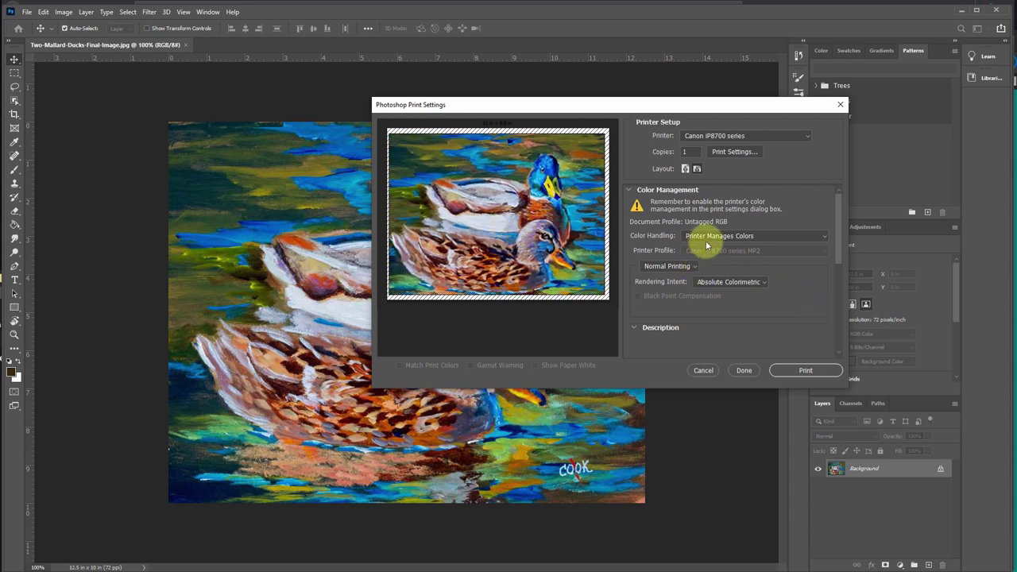
{"action": "scroll", "coordinate": [711, 221], "scroll_direction": "down", "scroll_amount": 3}
{"action": "scroll", "coordinate": [705, 243], "scroll_direction": "down", "scroll_amount": 4}
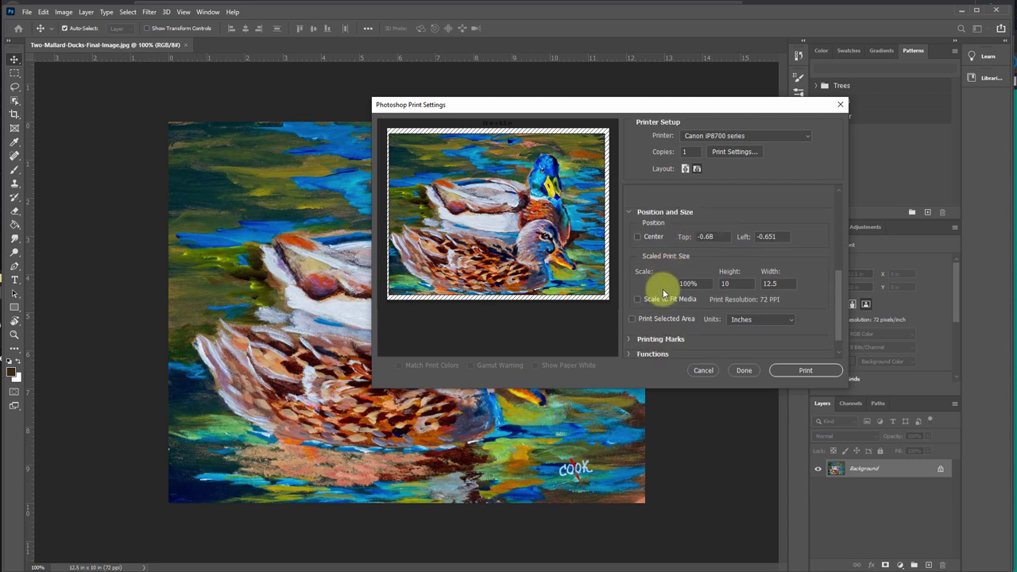
Toggle Scale to Fit Media on and off, then enter Height 8 and Scale 79
{"action": "left_click", "coordinate": [637, 301]}
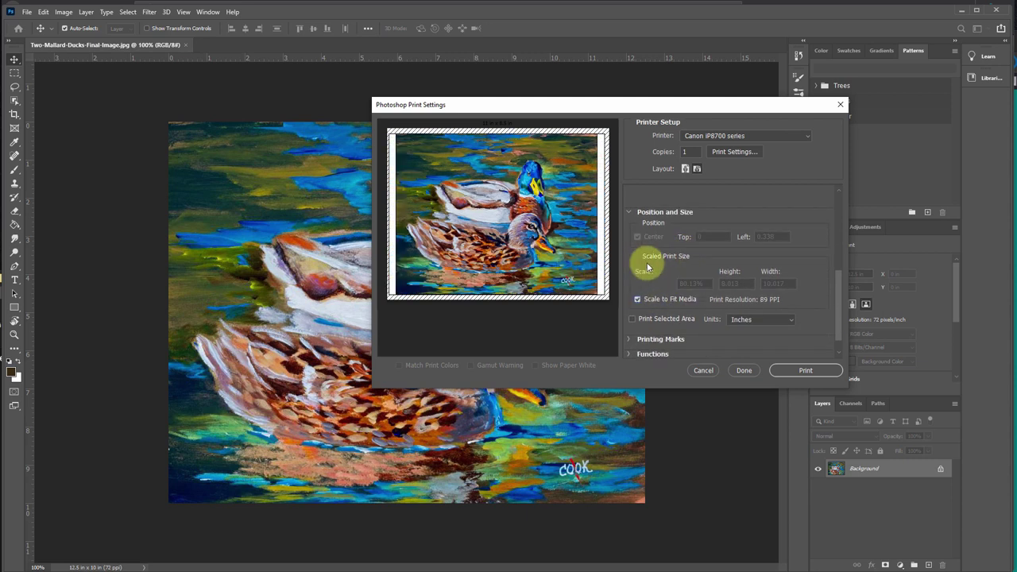
{"action": "scroll", "coordinate": [808, 316], "scroll_direction": "down", "scroll_amount": 1}
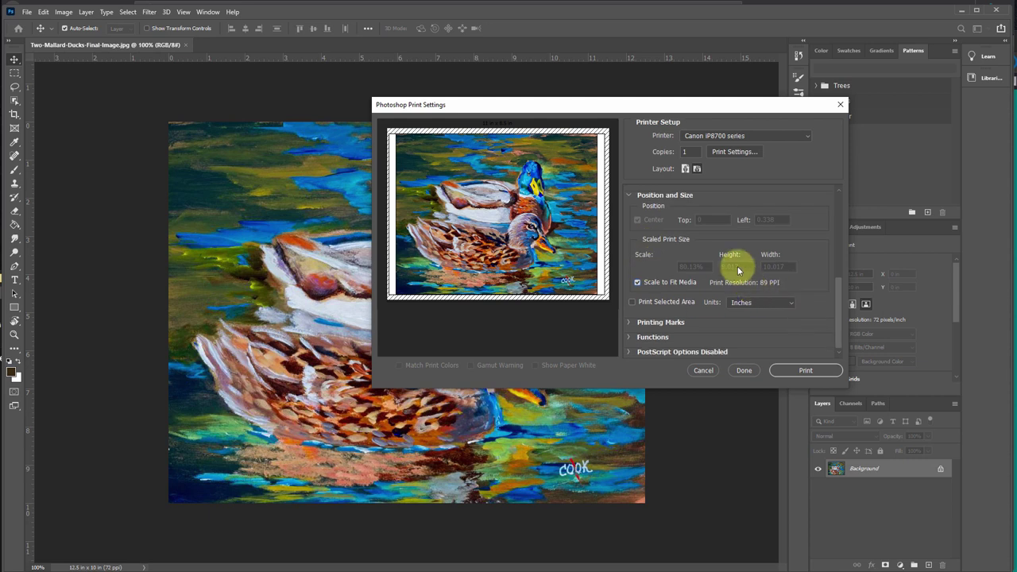
{"action": "left_click", "coordinate": [638, 282]}
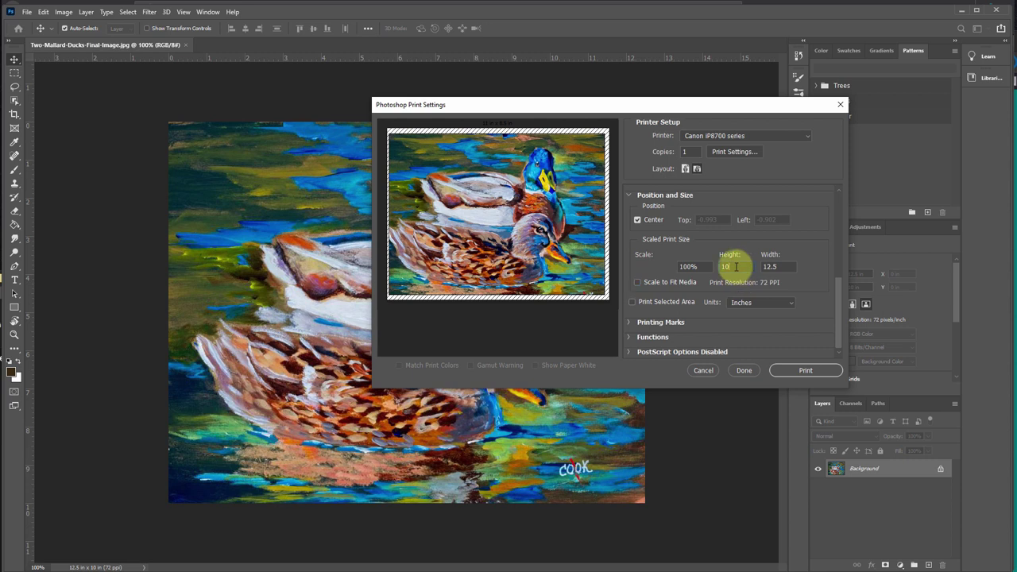
{"action": "type", "text": "8"}
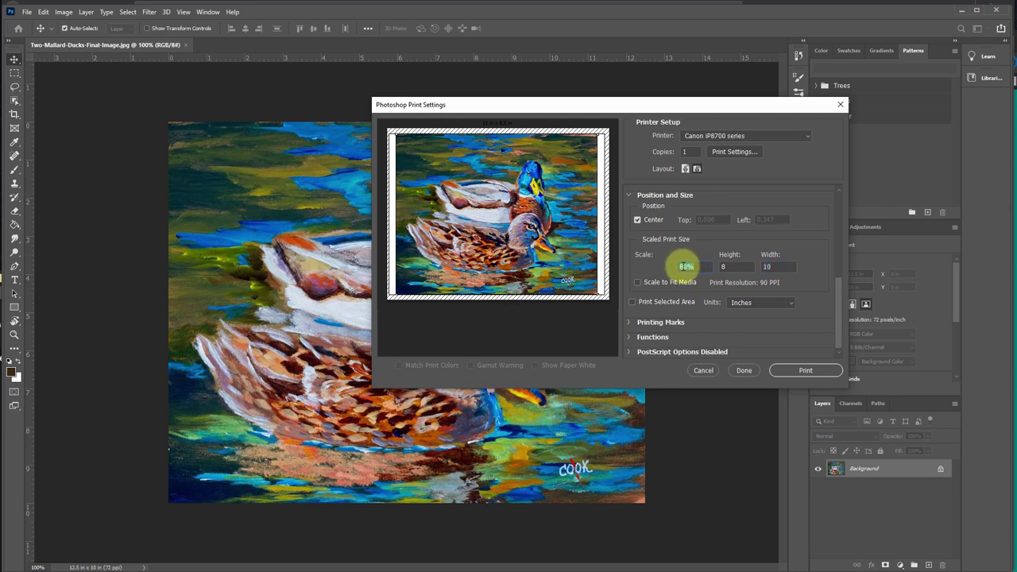
{"action": "type", "text": "79"}
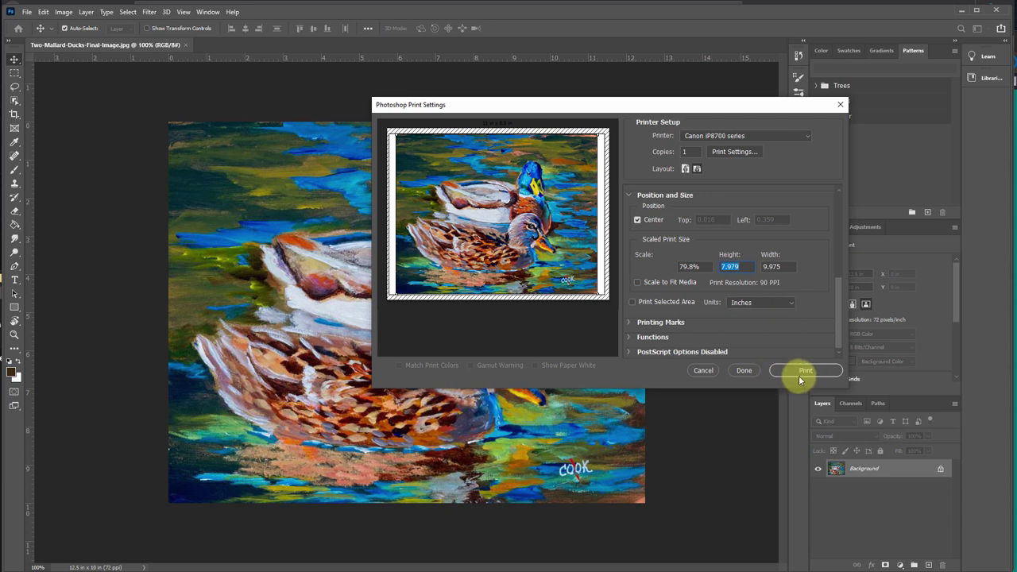
Re-enter the print Height and set Scale to 79.9%, giving 7.99 x 9.987 in
{"action": "left_click", "coordinate": [728, 266]}
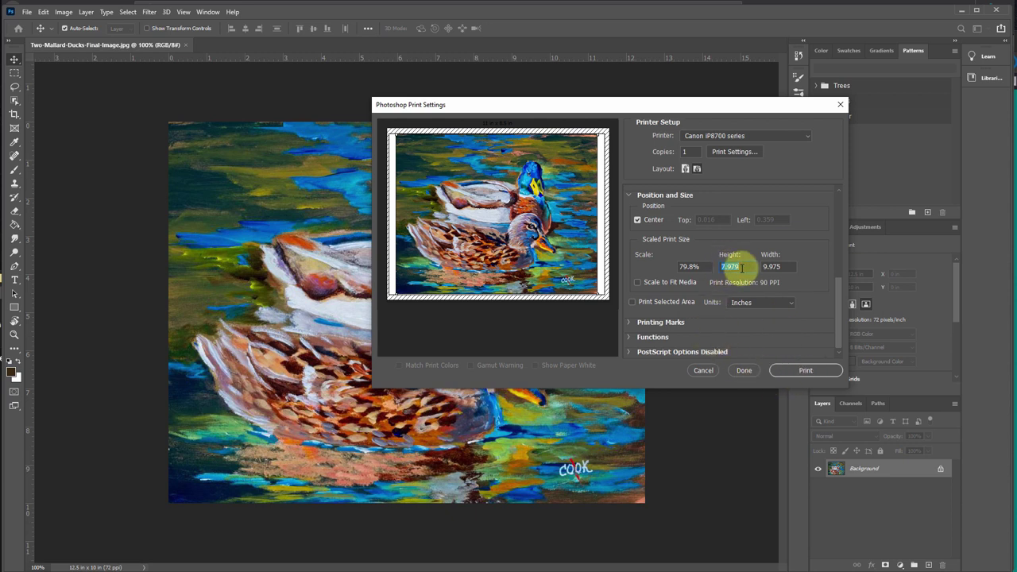
{"action": "left_click_drag", "start_coordinate": [742, 268], "coordinate": [709, 267]}
{"action": "type", "text": "8"}
{"action": "type", "text": "6"}
{"action": "key", "text": "Tab"}
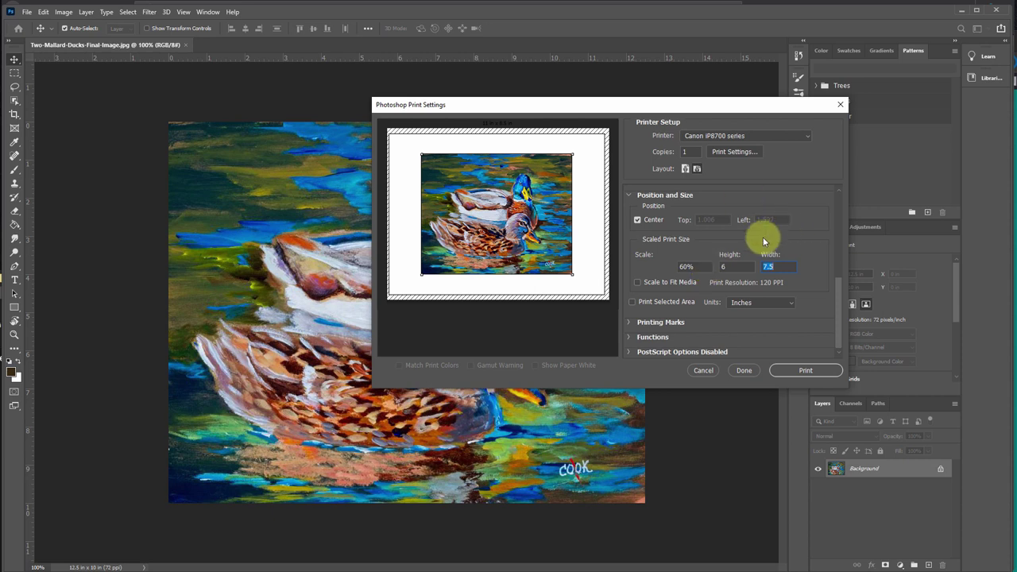
{"action": "double_click", "coordinate": [724, 267]}
{"action": "type", "text": "8"}
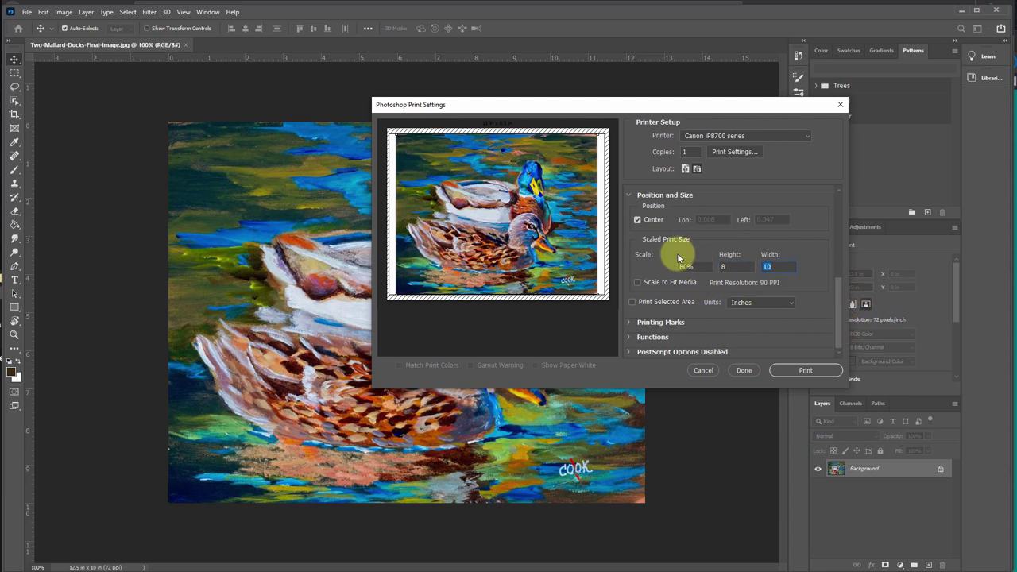
{"action": "type", "text": "79"}
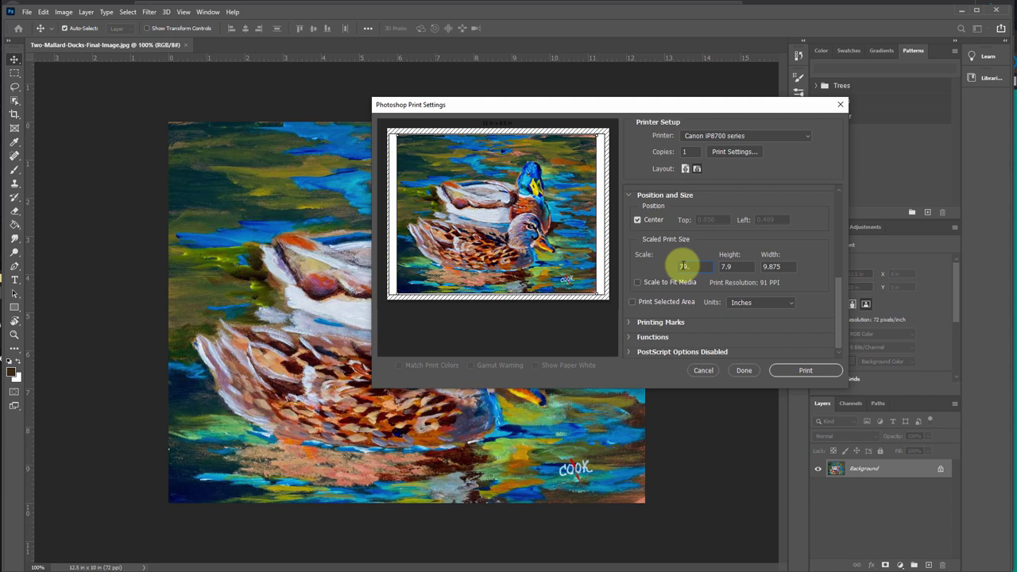
{"action": "type", "text": ".9"}
{"action": "key", "text": "Tab"}
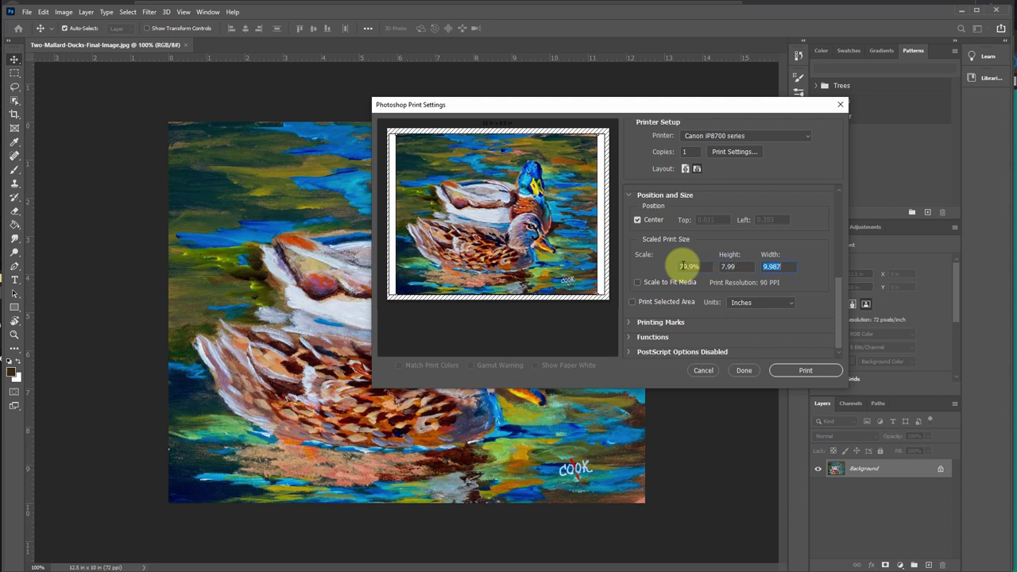
{"action": "left_click", "coordinate": [802, 371]}
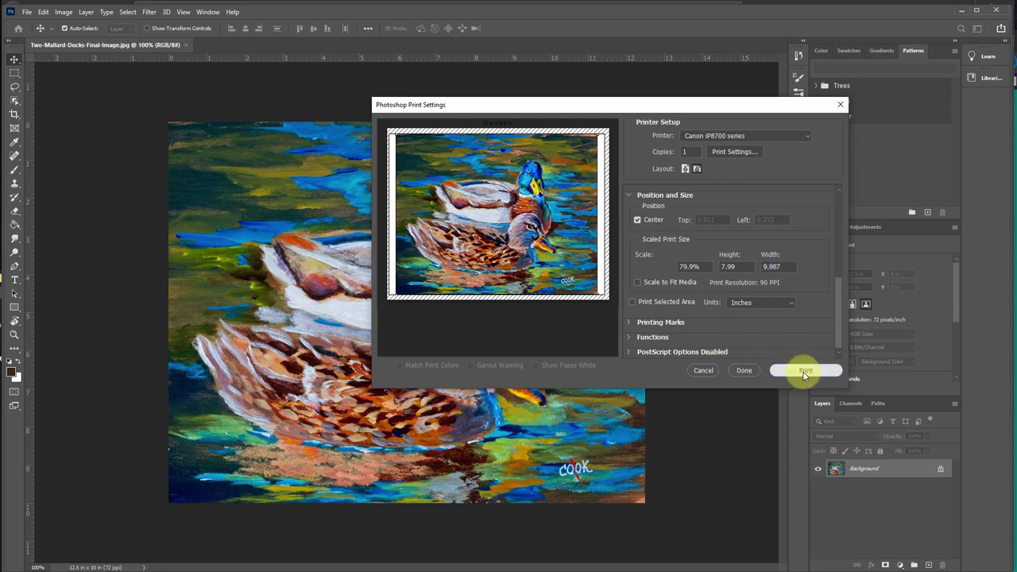
Keep Photoshop's print settings and return to the Two Mallard Ducks PDF in Firefox
{"action": "left_click", "coordinate": [742, 369]}
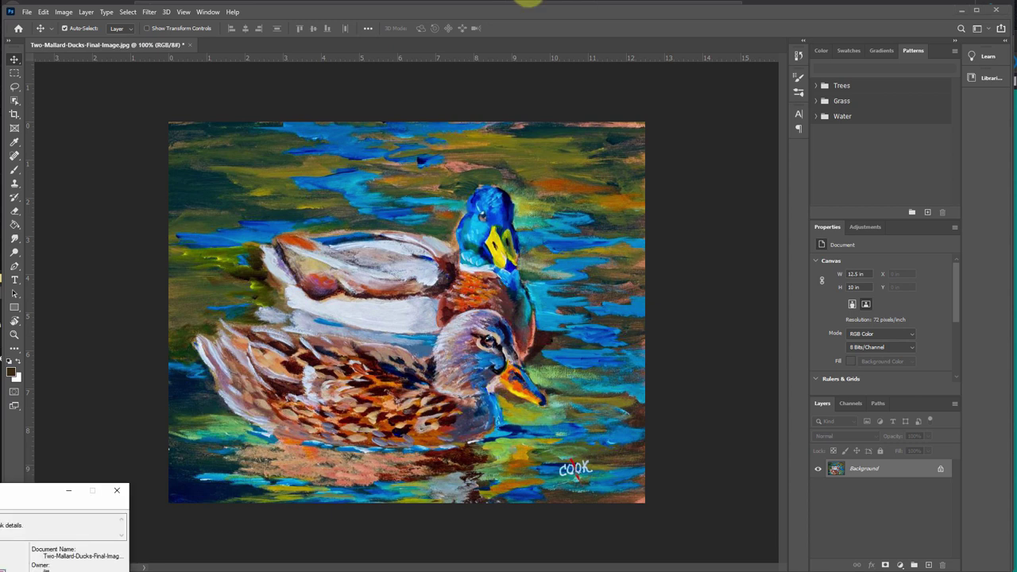
{"action": "left_click", "coordinate": [528, 2]}
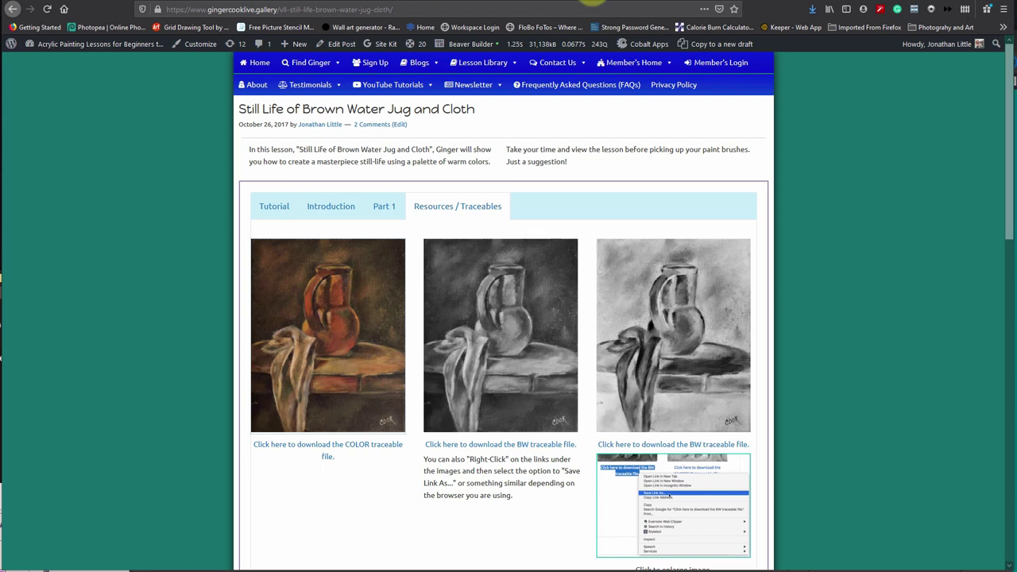
{"action": "left_click", "coordinate": [449, 4]}
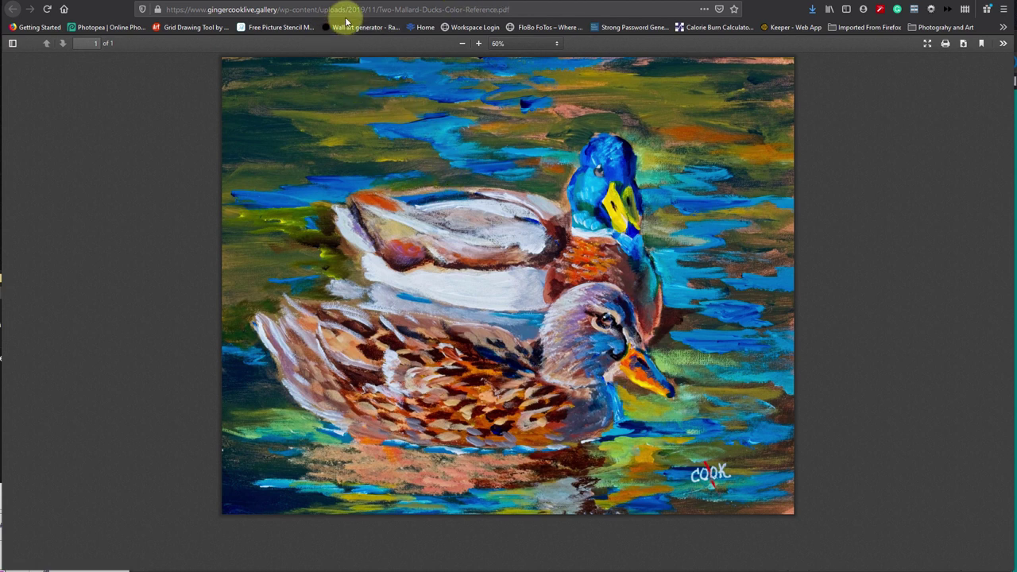
Trim the PDF's web address down to the gingercooklive.gallery home page
{"action": "left_click", "coordinate": [396, 9]}
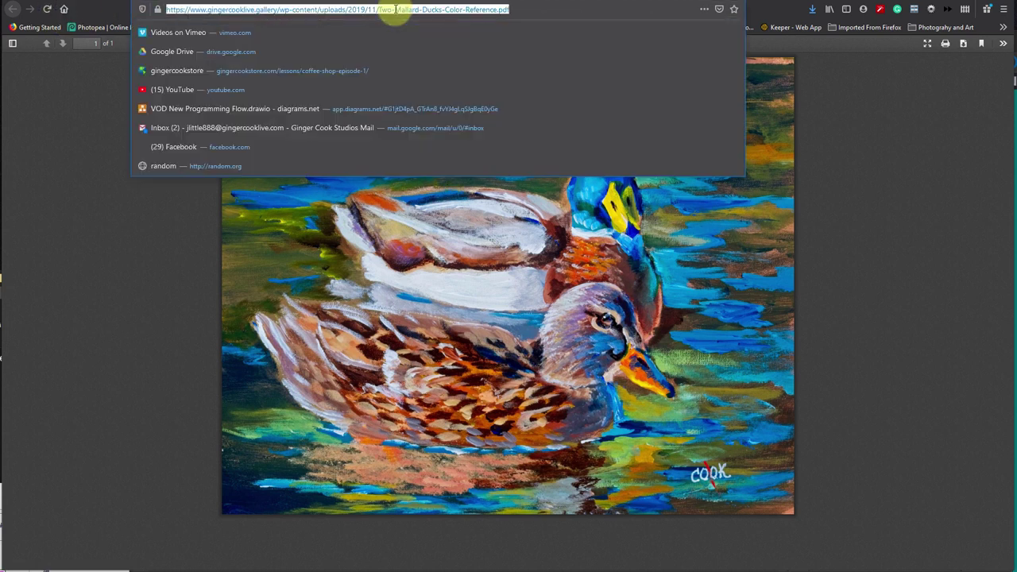
{"action": "left_click", "coordinate": [278, 10]}
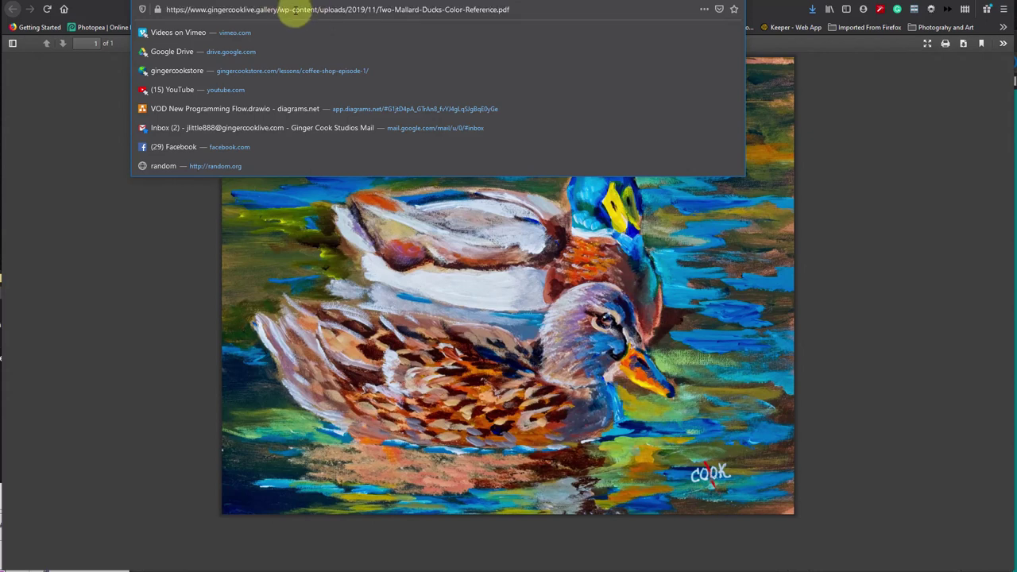
{"action": "left_click_drag", "start_coordinate": [334, 11], "coordinate": [603, 9]}
{"action": "key", "text": "BackSpace"}
{"action": "key", "text": "Return"}
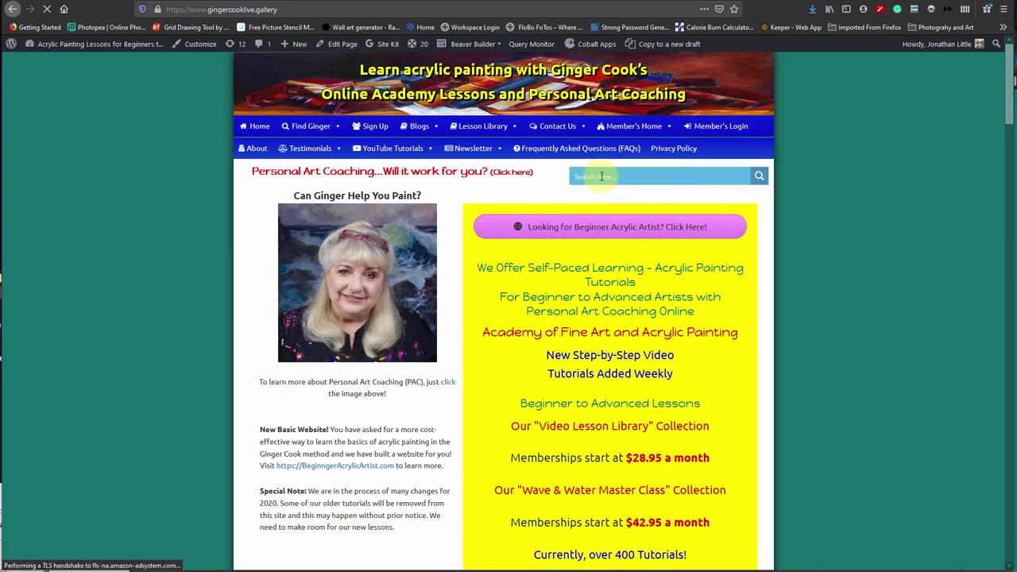
Search the site for 'malla' and open the Love is in the Pond – Two Mallard Ducks lesson
{"action": "left_click", "coordinate": [601, 175]}
{"action": "type", "text": "mallard"}
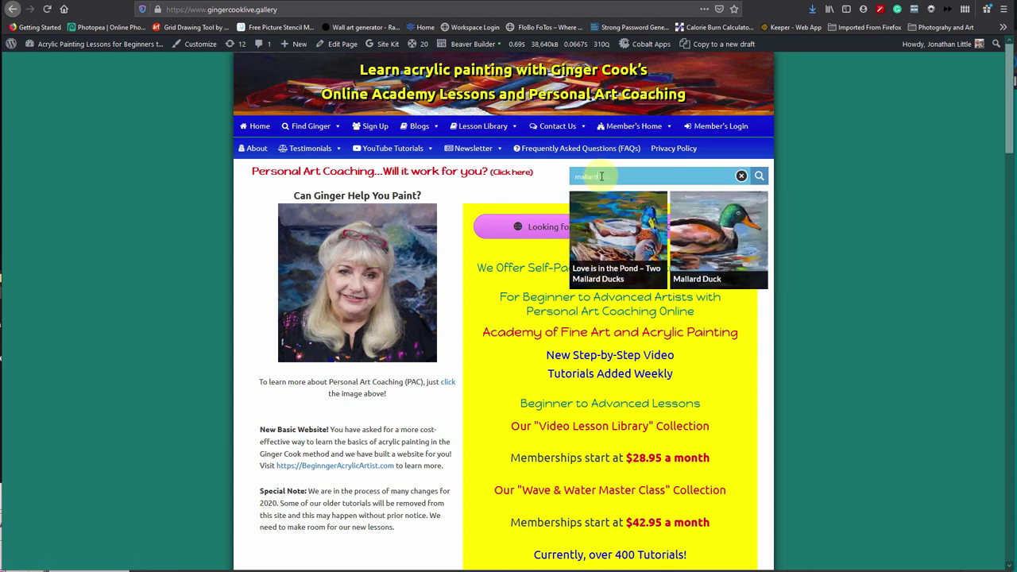
{"action": "left_click", "coordinate": [616, 240]}
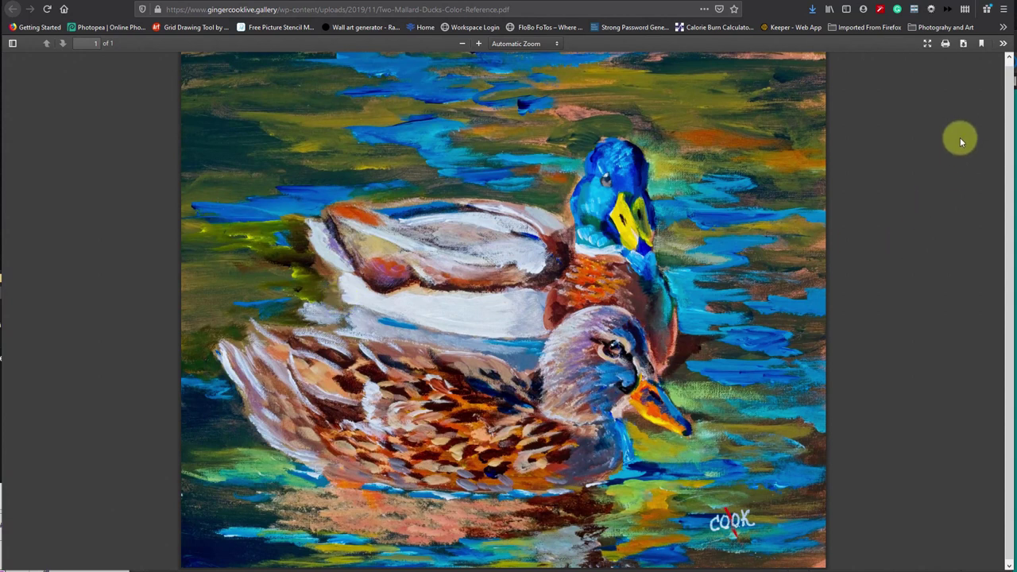
Print the duck PDF, review the HP printer's Paper/Quality preferences, and cancel them unchanged
{"action": "left_click", "coordinate": [945, 44]}
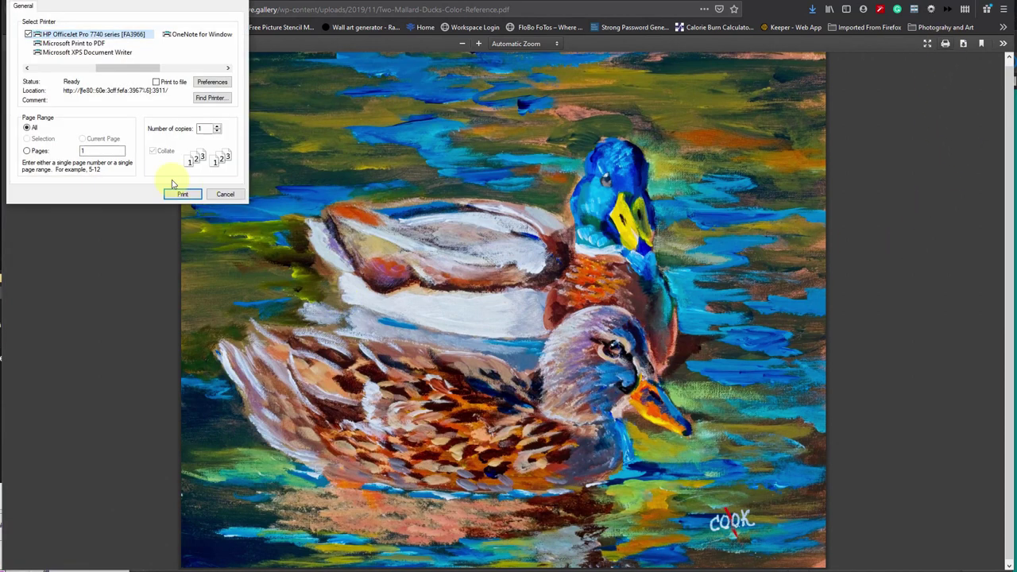
{"action": "left_click_drag", "start_coordinate": [120, 7], "coordinate": [427, 114]}
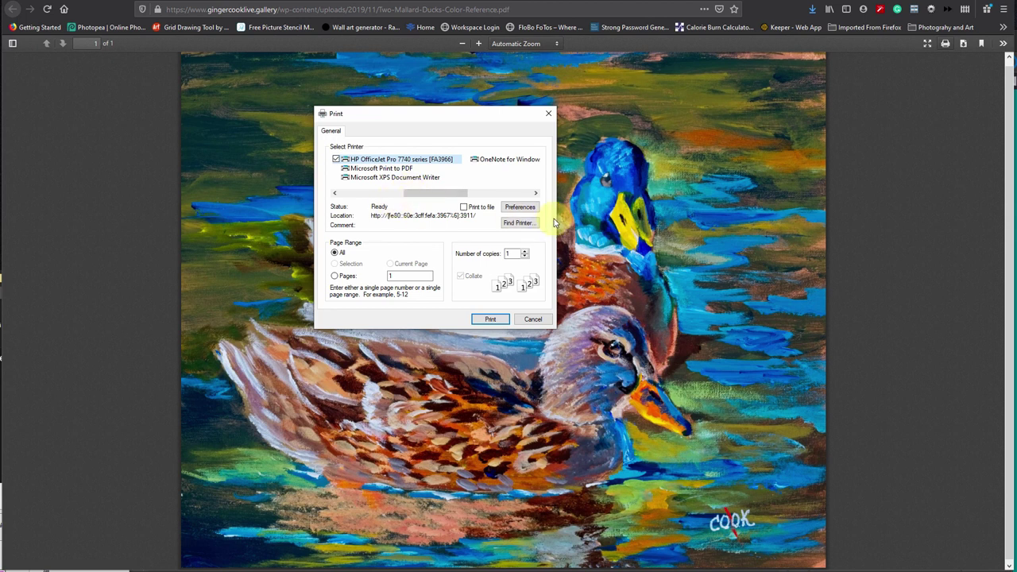
{"action": "left_click", "coordinate": [521, 208]}
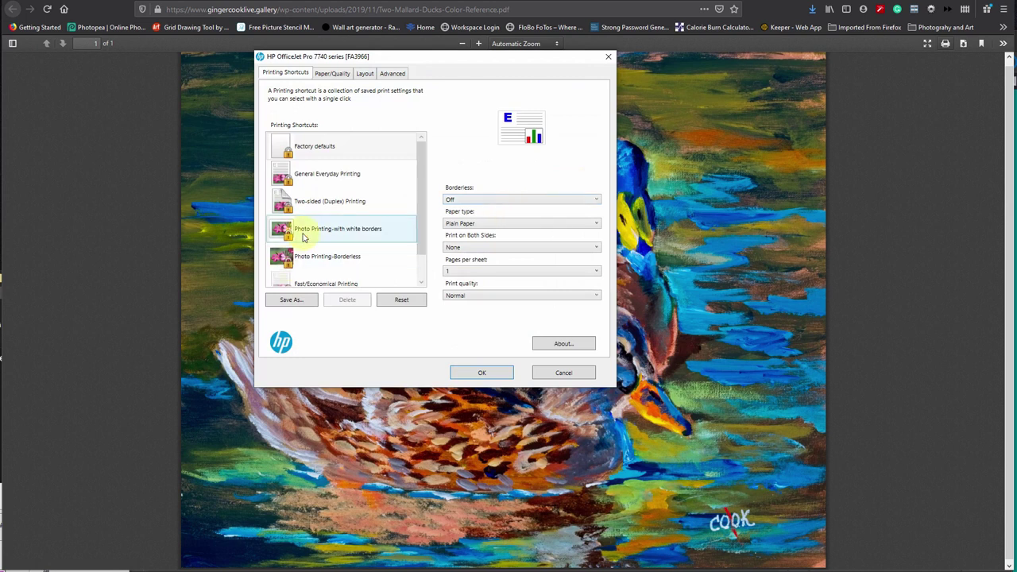
{"action": "scroll", "coordinate": [373, 232], "scroll_direction": "down", "scroll_amount": 1}
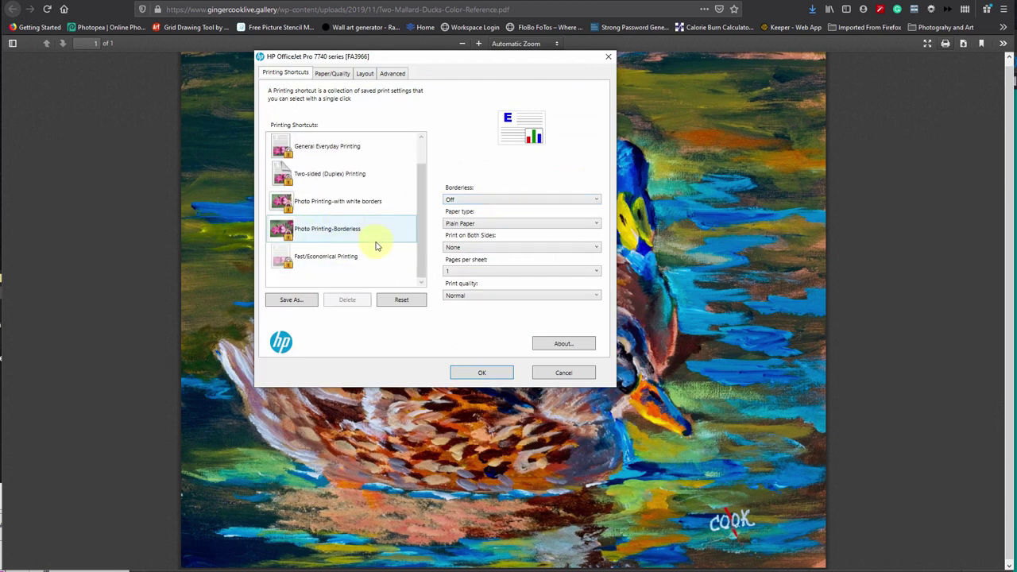
{"action": "scroll", "coordinate": [376, 247], "scroll_direction": "up", "scroll_amount": 1}
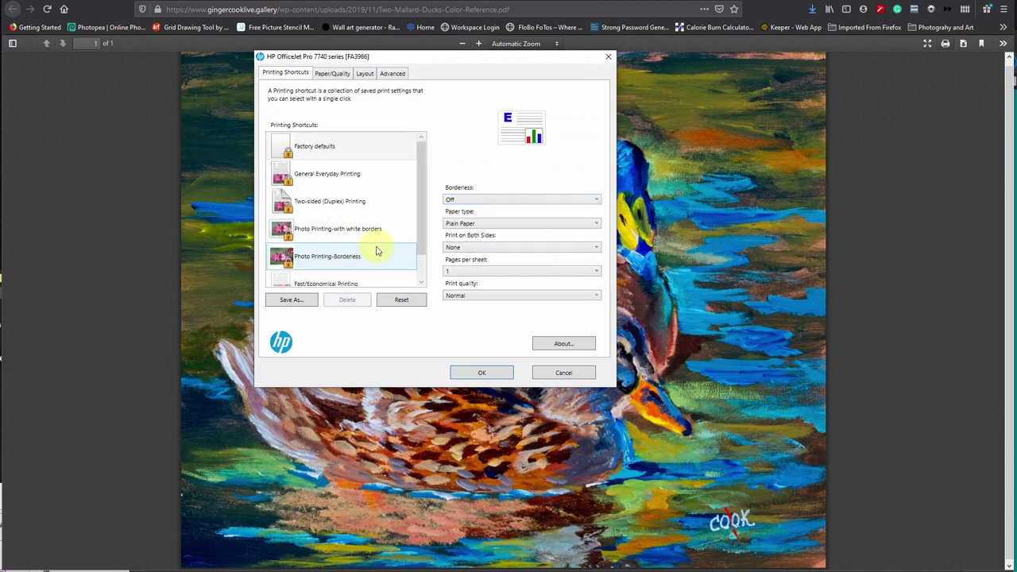
{"action": "left_click", "coordinate": [333, 74]}
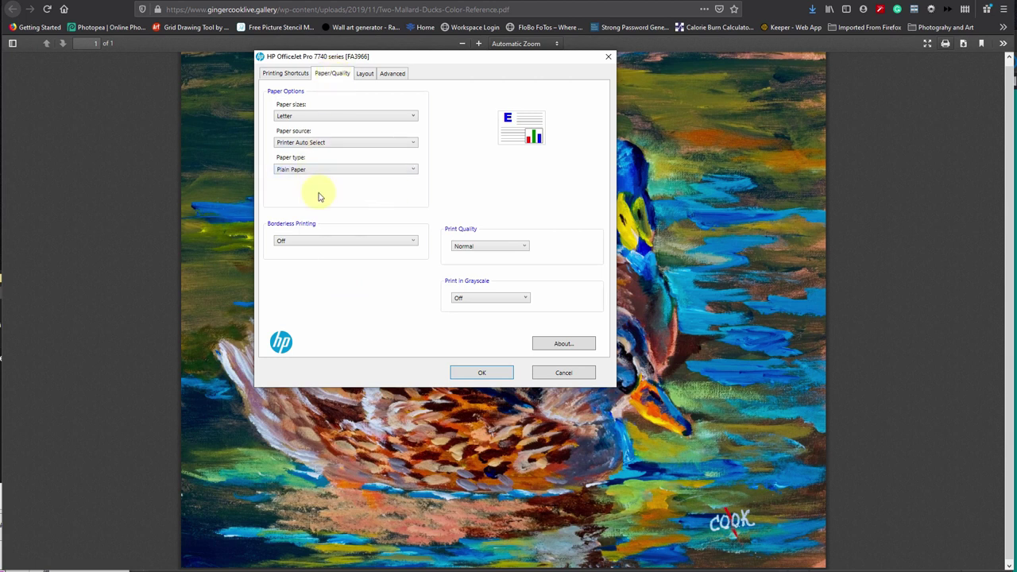
{"action": "left_click", "coordinate": [561, 374]}
Select the Canon iP8700 series printer and bring up its preferences
{"action": "left_click", "coordinate": [363, 193]}
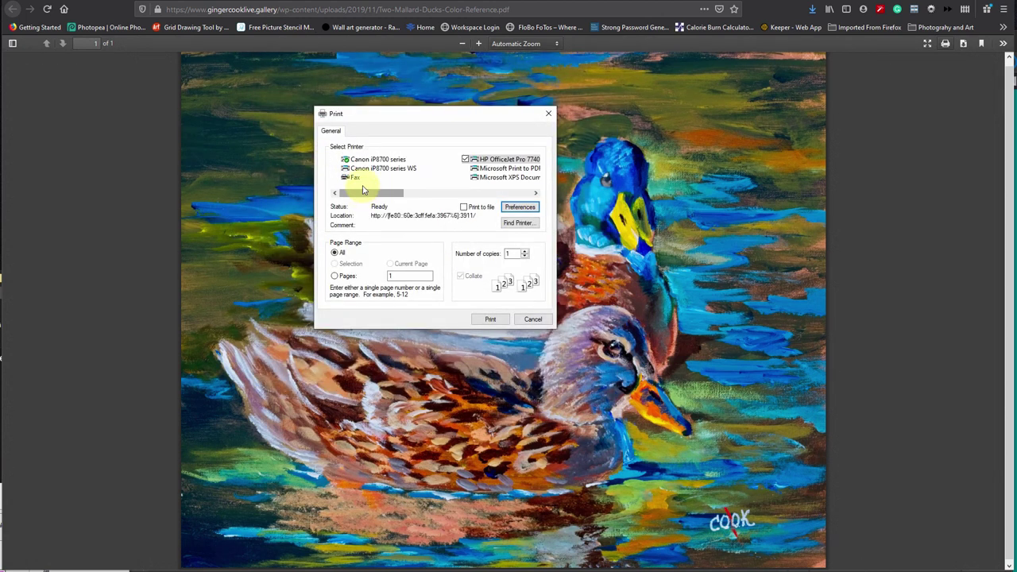
{"action": "left_click", "coordinate": [370, 162]}
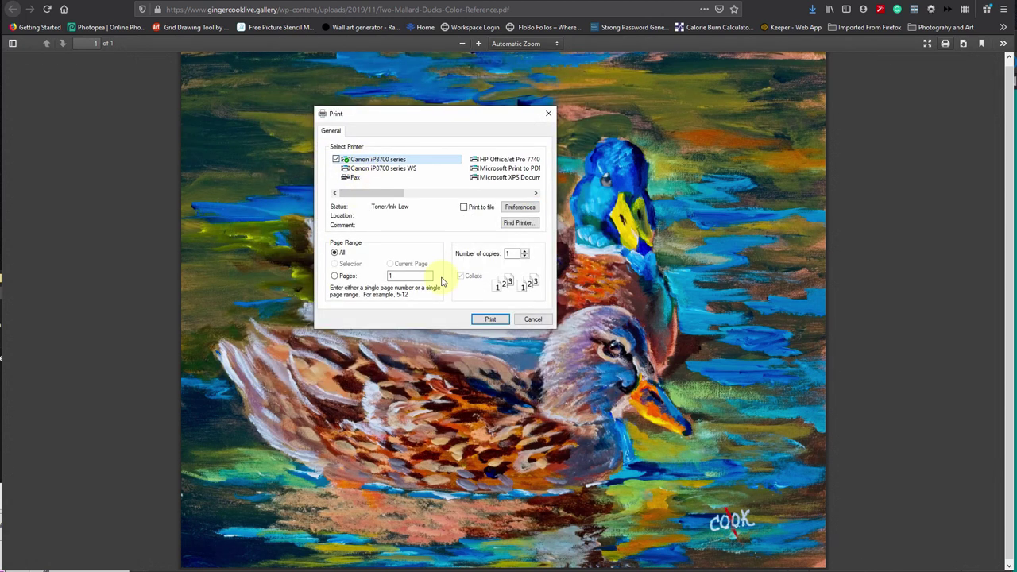
{"action": "left_click", "coordinate": [515, 207]}
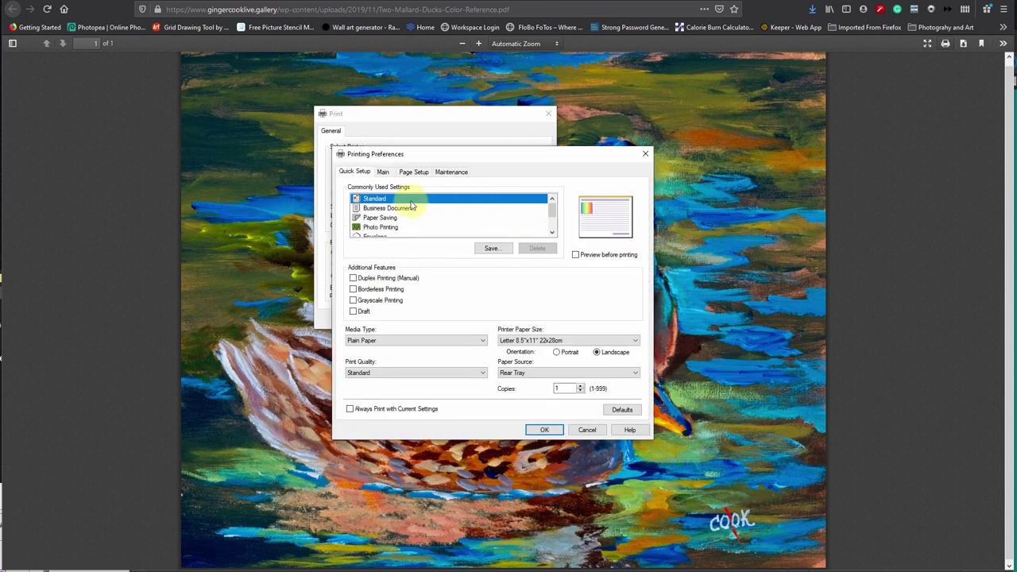
{"action": "scroll", "coordinate": [409, 215], "scroll_direction": "down", "scroll_amount": 1}
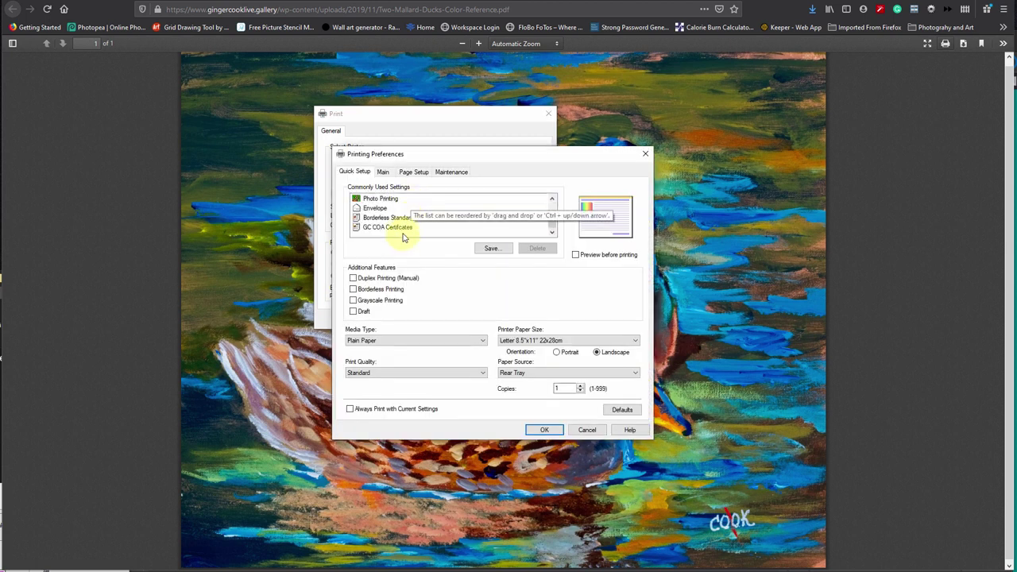
{"action": "scroll", "coordinate": [407, 219], "scroll_direction": "up", "scroll_amount": 1}
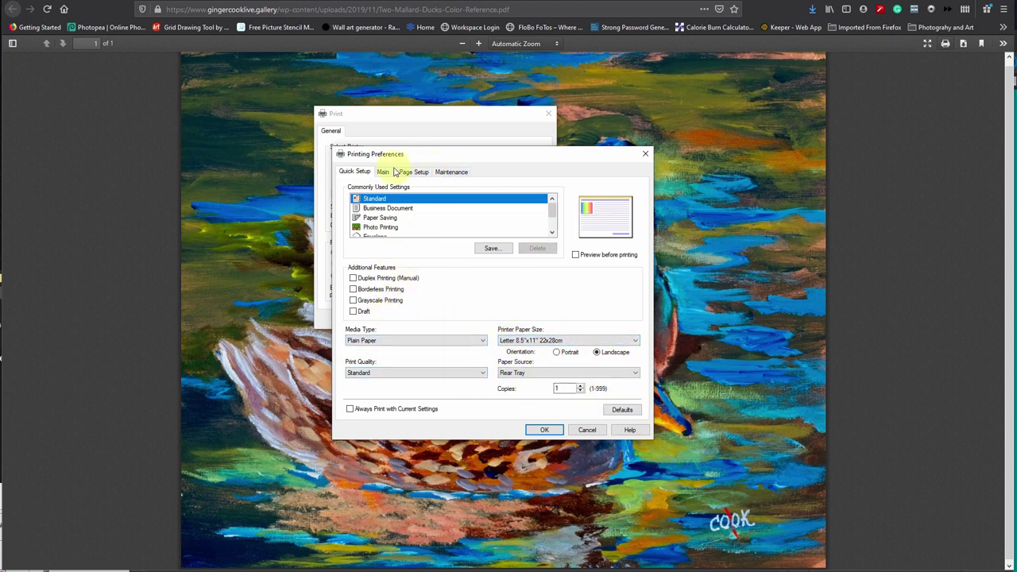
Set the Page Setup layout to Scaled and lower the scaling percentage
{"action": "left_click", "coordinate": [411, 174]}
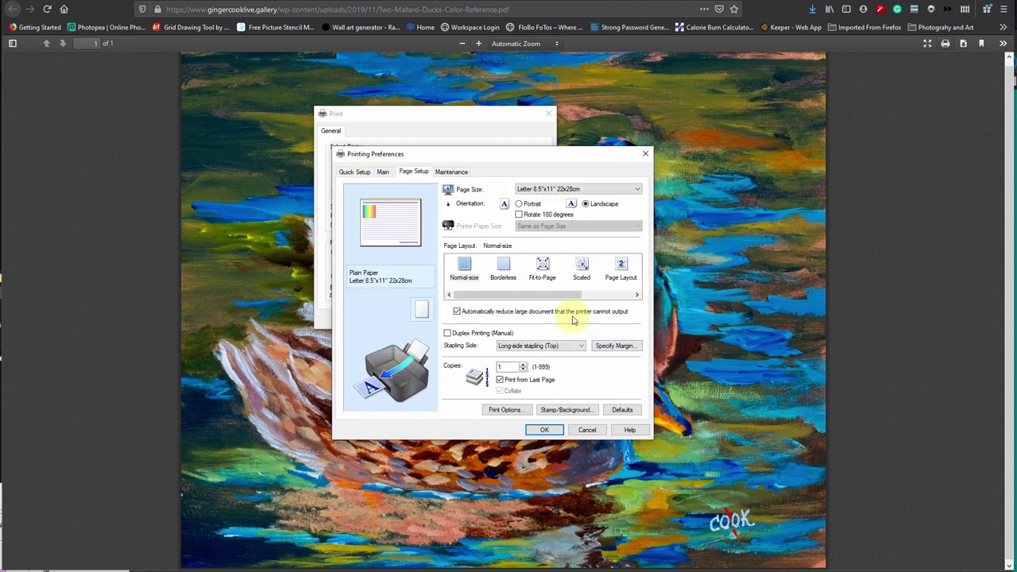
{"action": "left_click", "coordinate": [580, 274]}
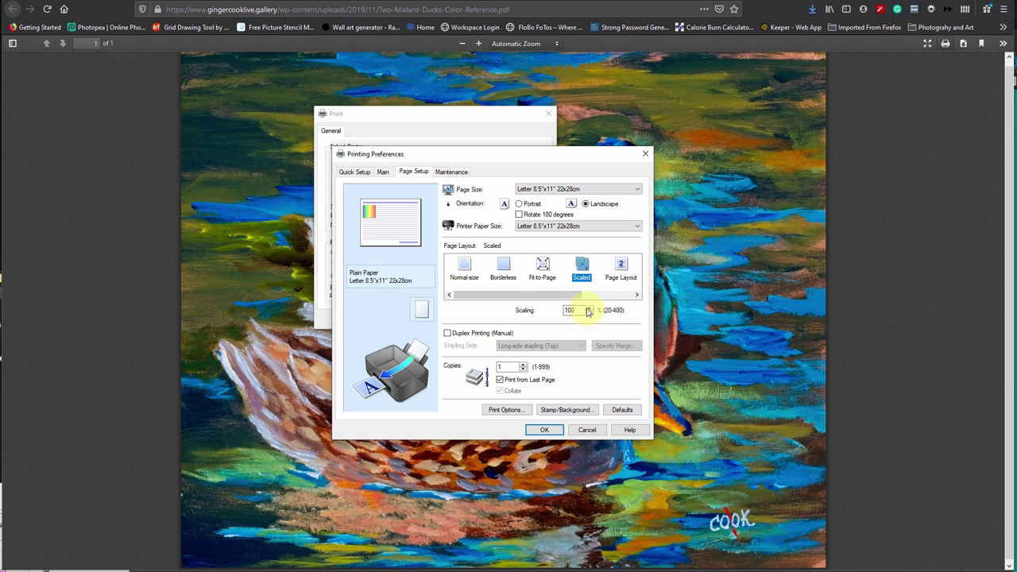
{"action": "left_click", "coordinate": [588, 311]}
{"action": "left_click", "coordinate": [589, 315]}
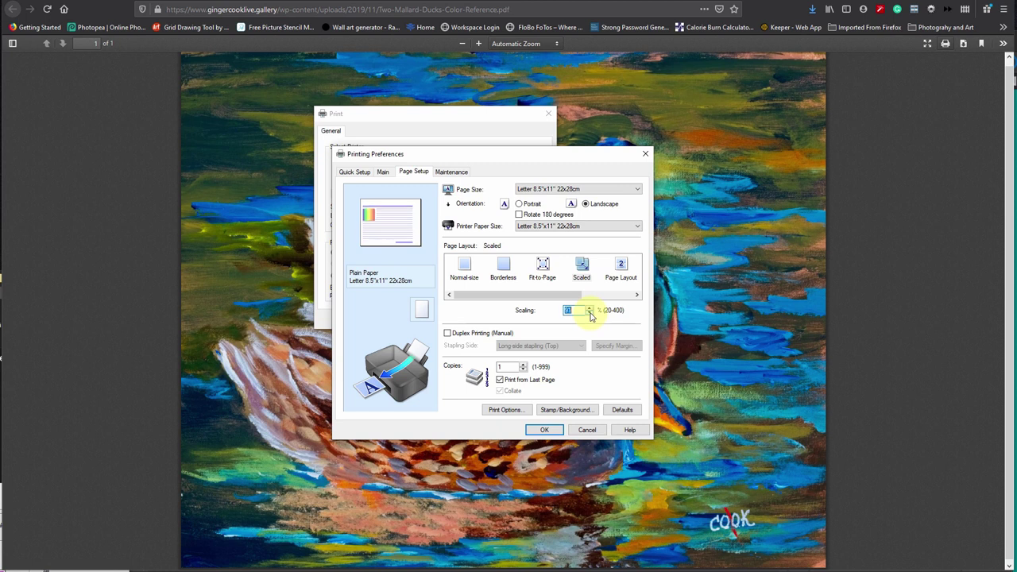
{"action": "left_click", "coordinate": [590, 316]}
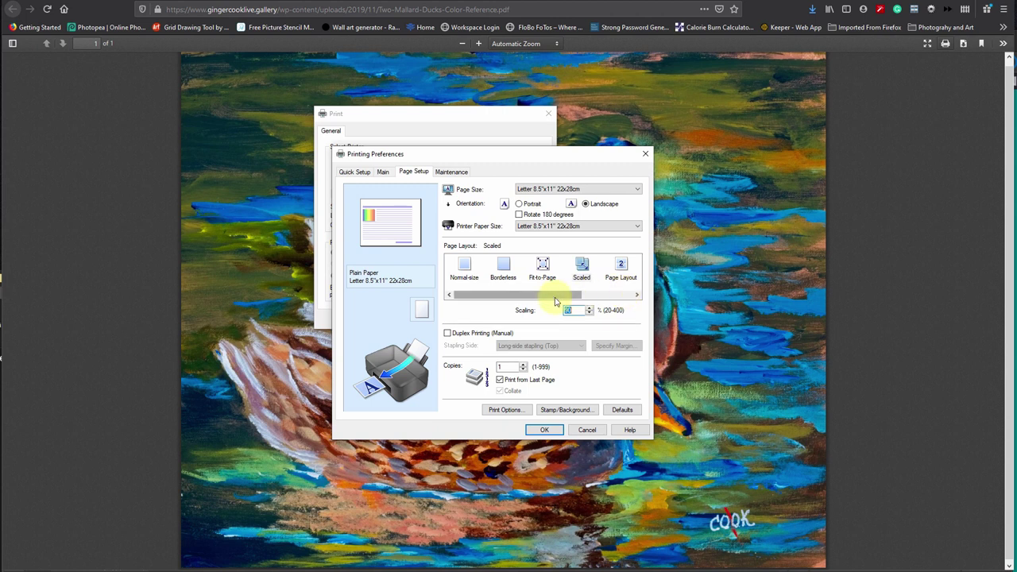
{"action": "left_click", "coordinate": [505, 409]}
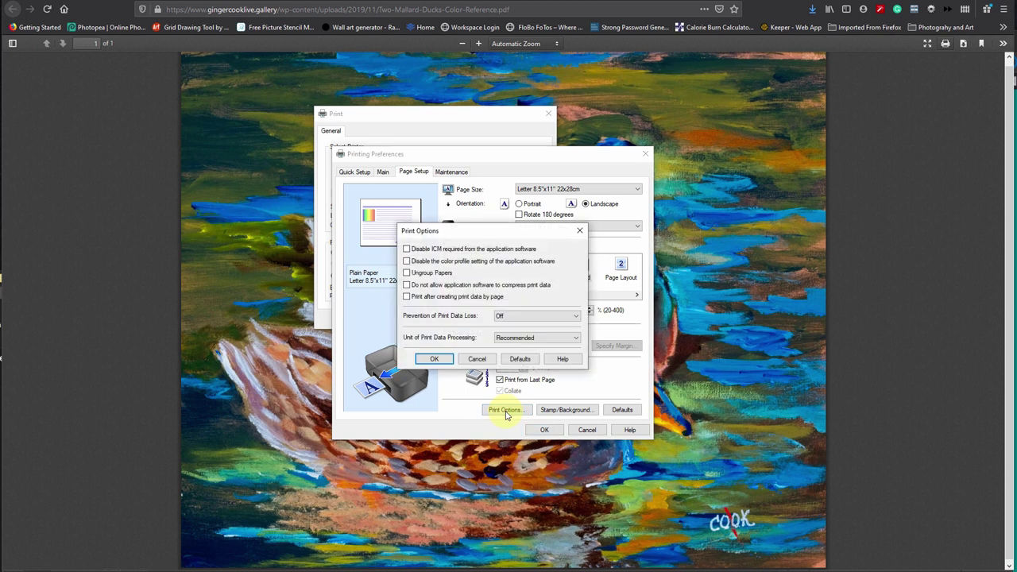
{"action": "left_click", "coordinate": [477, 358]}
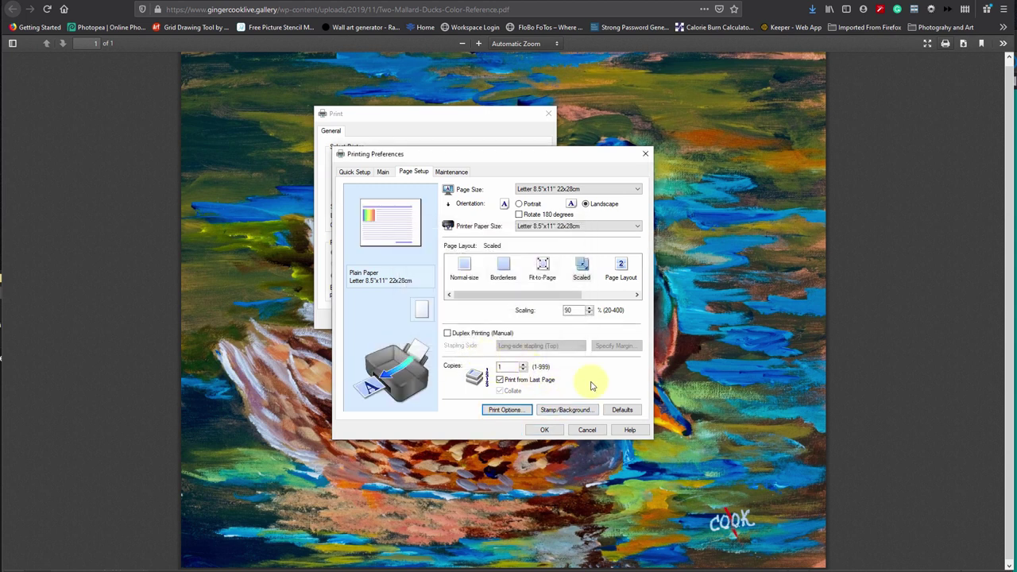
{"action": "left_click", "coordinate": [610, 296]}
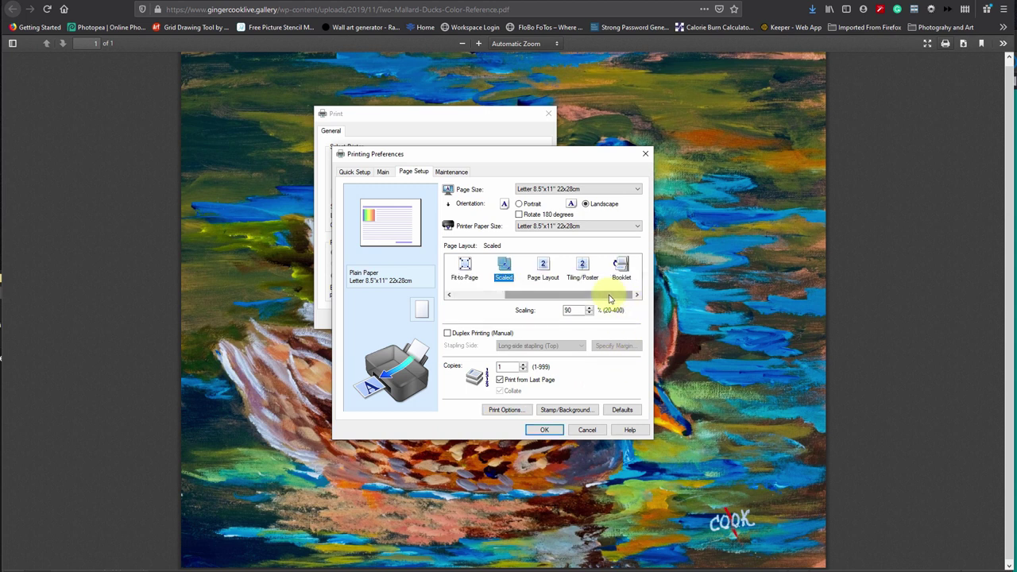
{"action": "left_click_drag", "start_coordinate": [610, 297], "coordinate": [529, 302]}
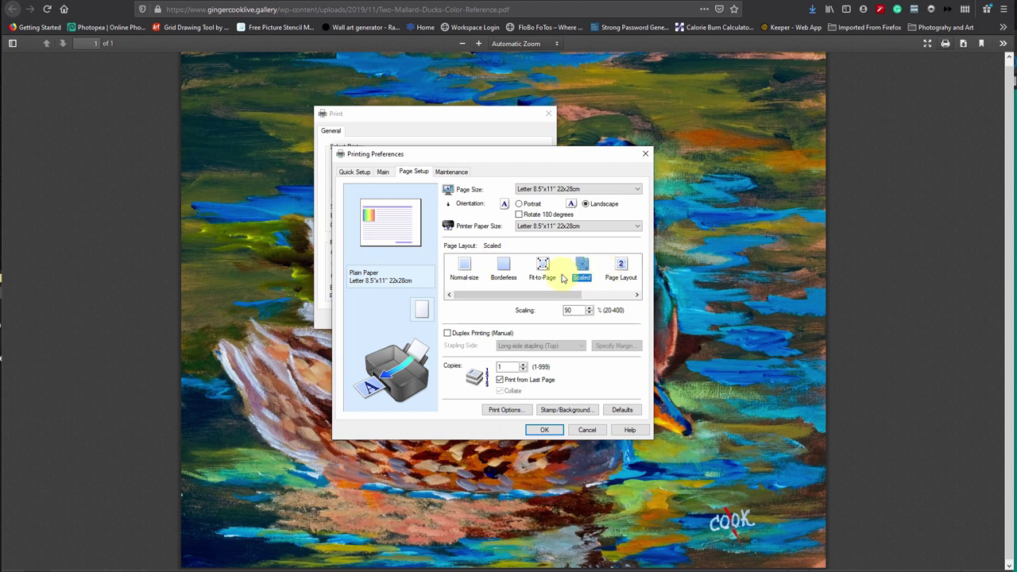
Cancel the Canon preferences and Print dialog, then download the duck reference PDF
{"action": "left_click", "coordinate": [588, 429]}
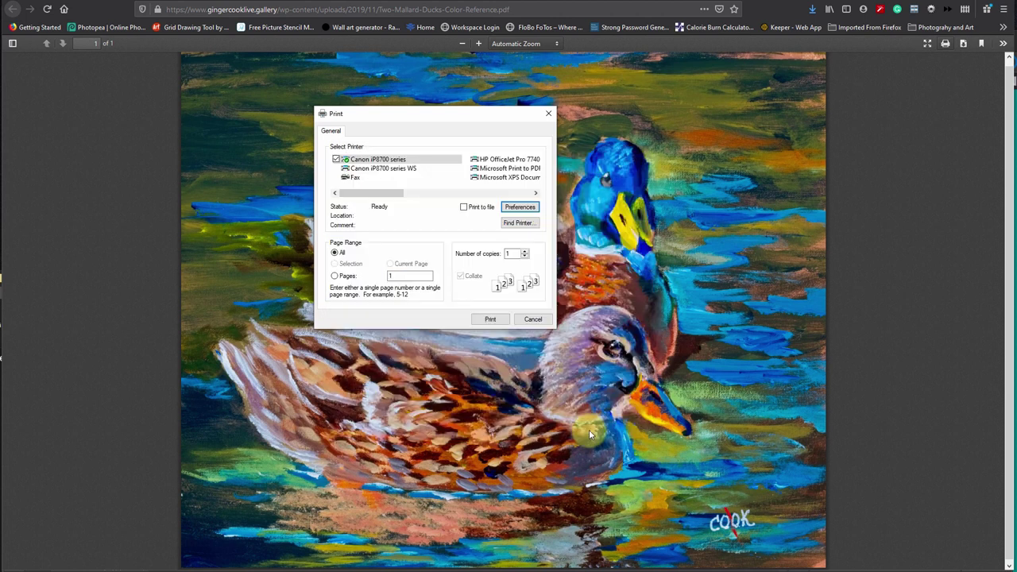
{"action": "left_click", "coordinate": [533, 318]}
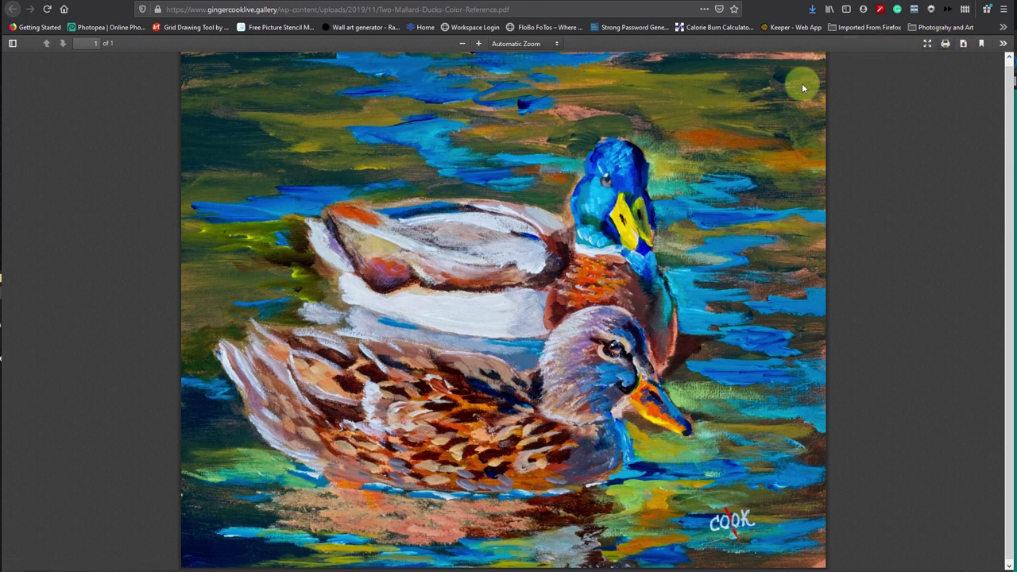
{"action": "left_click", "coordinate": [963, 43]}
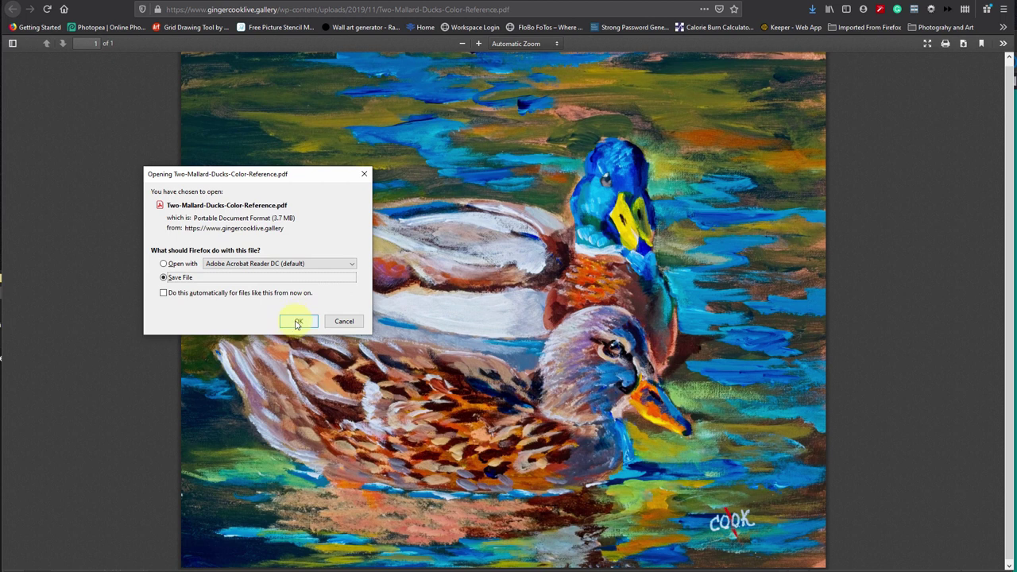
Choose Save File and save the PDF into the desktop Glen folder
{"action": "left_click", "coordinate": [298, 321]}
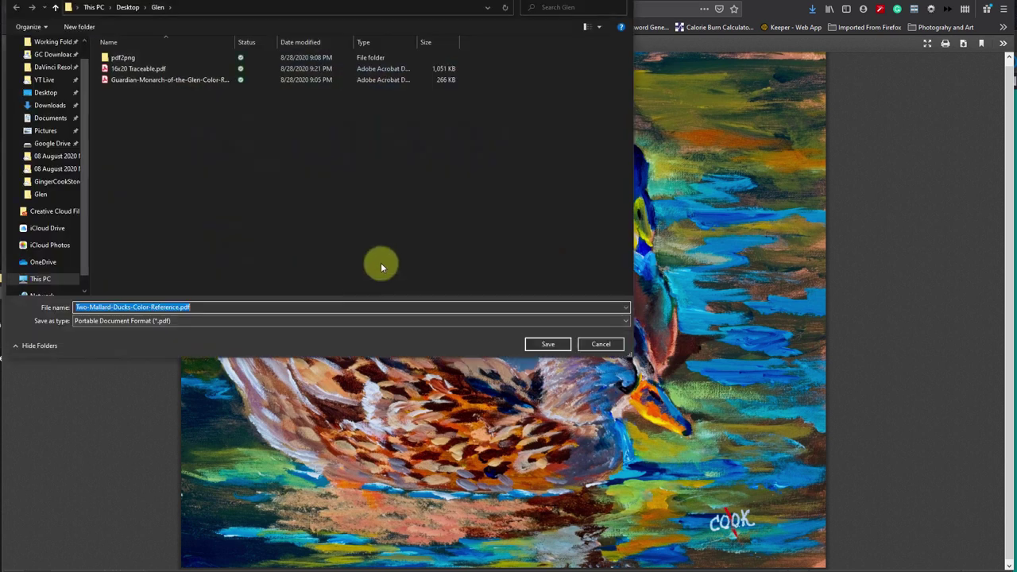
{"action": "left_click", "coordinate": [543, 343]}
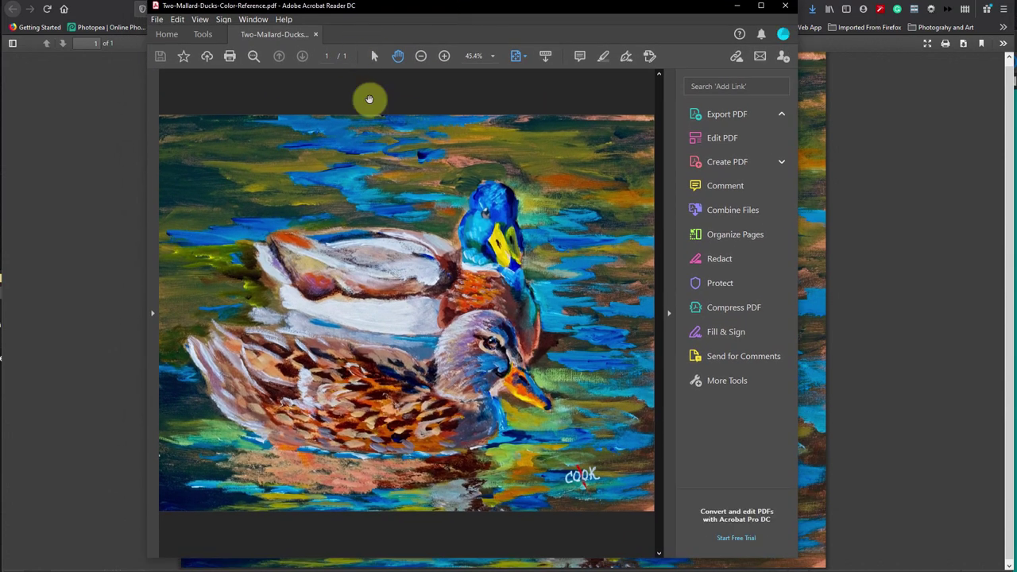
Set Acrobat's Print dialog to Fit page sizing with landscape orientation
{"action": "left_click", "coordinate": [231, 56]}
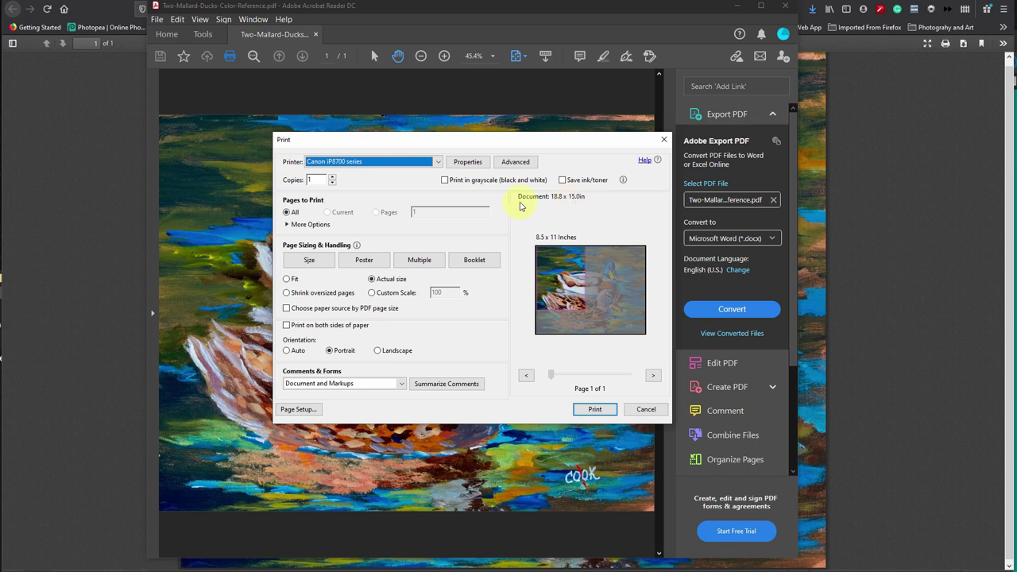
{"action": "left_click", "coordinate": [314, 263]}
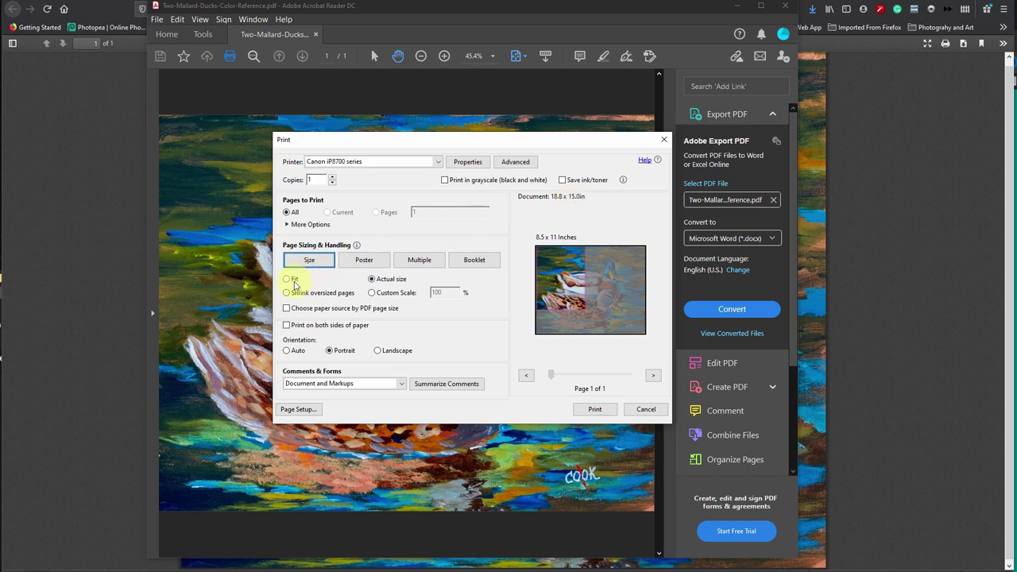
{"action": "left_click", "coordinate": [292, 281]}
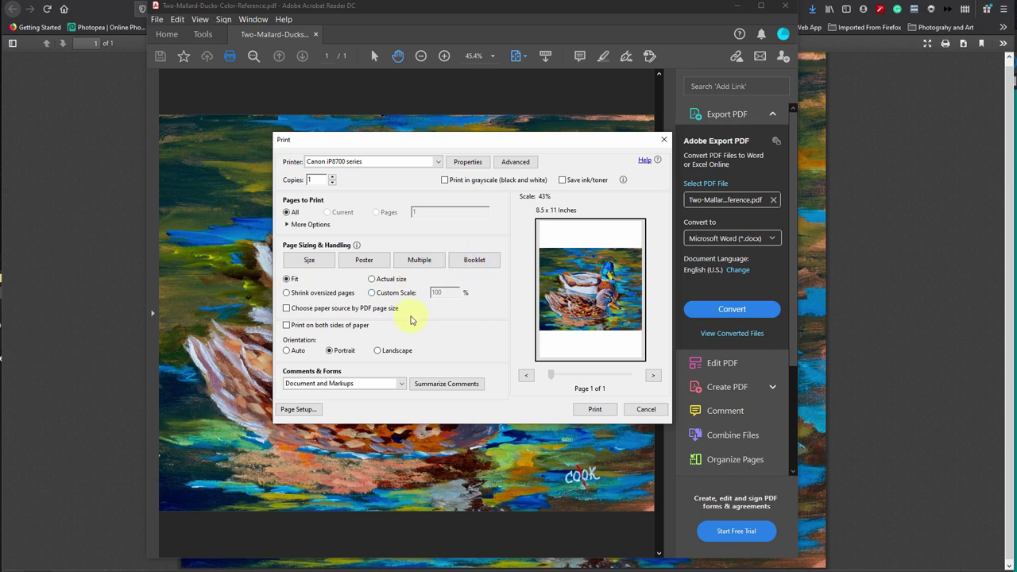
{"action": "left_click", "coordinate": [393, 351]}
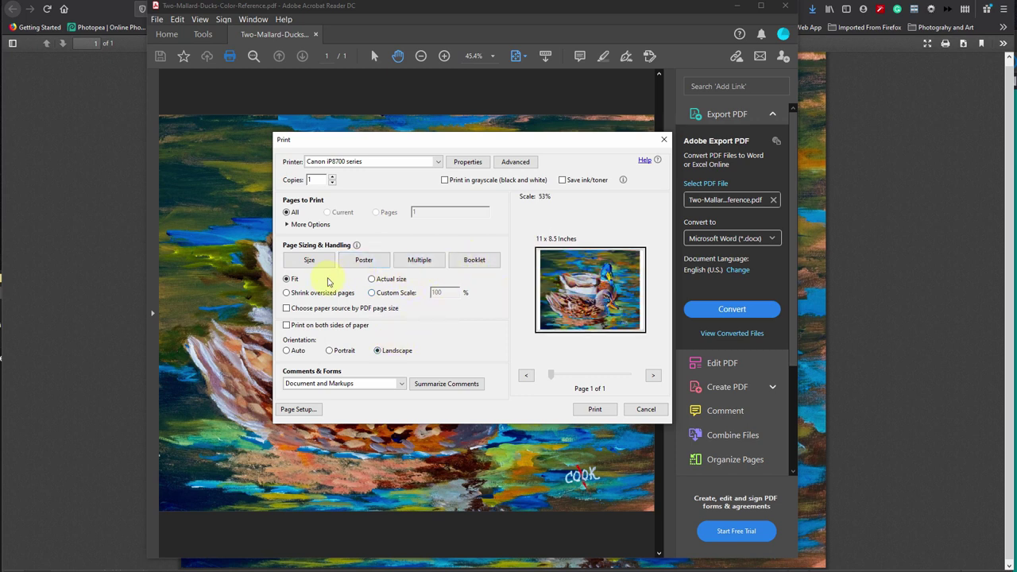
Try Actual size, then set a custom print scale of 50%
{"action": "left_click", "coordinate": [376, 280]}
{"action": "left_click", "coordinate": [372, 292]}
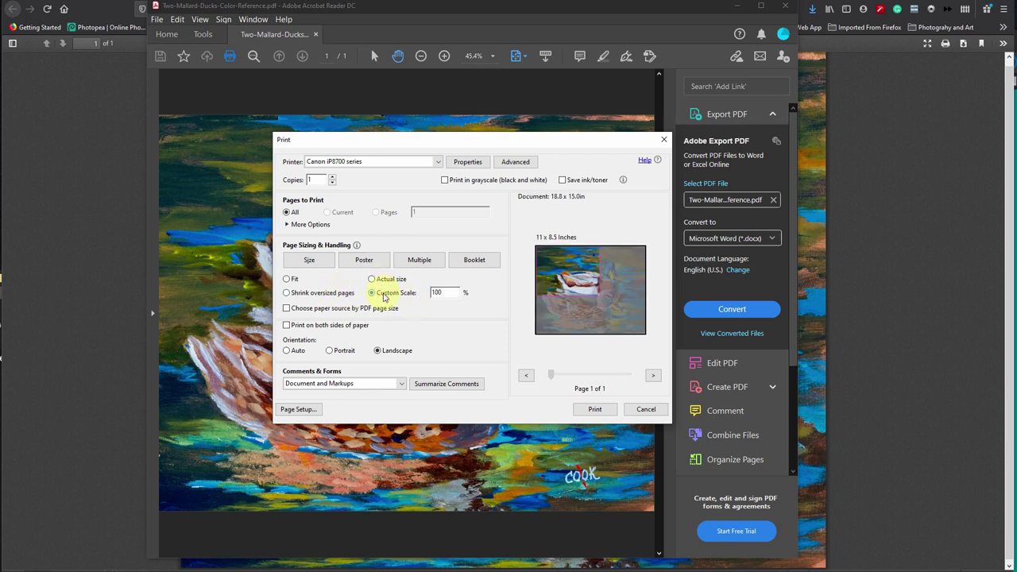
{"action": "left_click", "coordinate": [436, 292]}
{"action": "type", "text": "50"}
{"action": "key", "text": "Tab"}
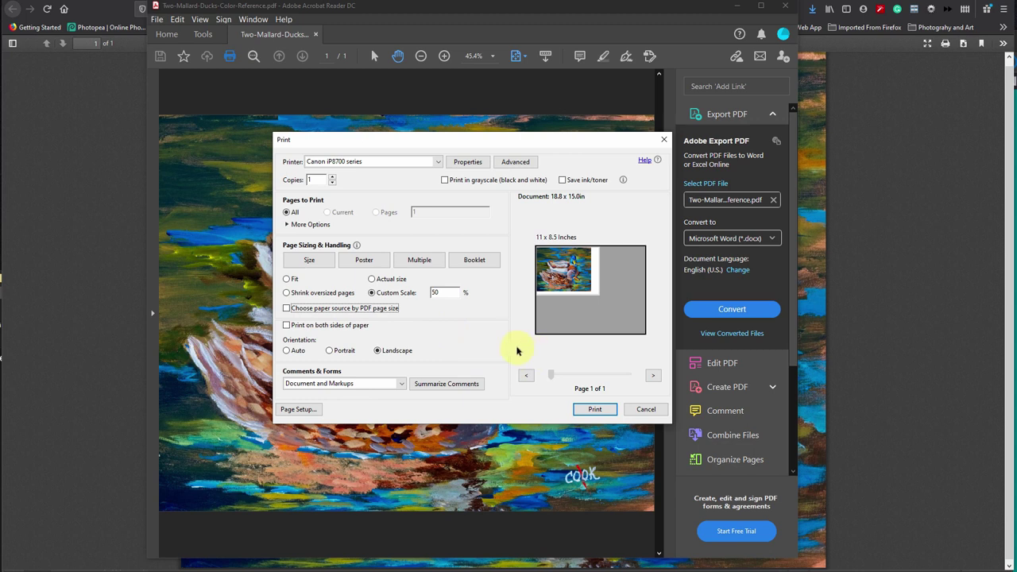
Briefly try Shrink oversized pages, then change the custom scale to 75%
{"action": "left_click", "coordinate": [321, 294]}
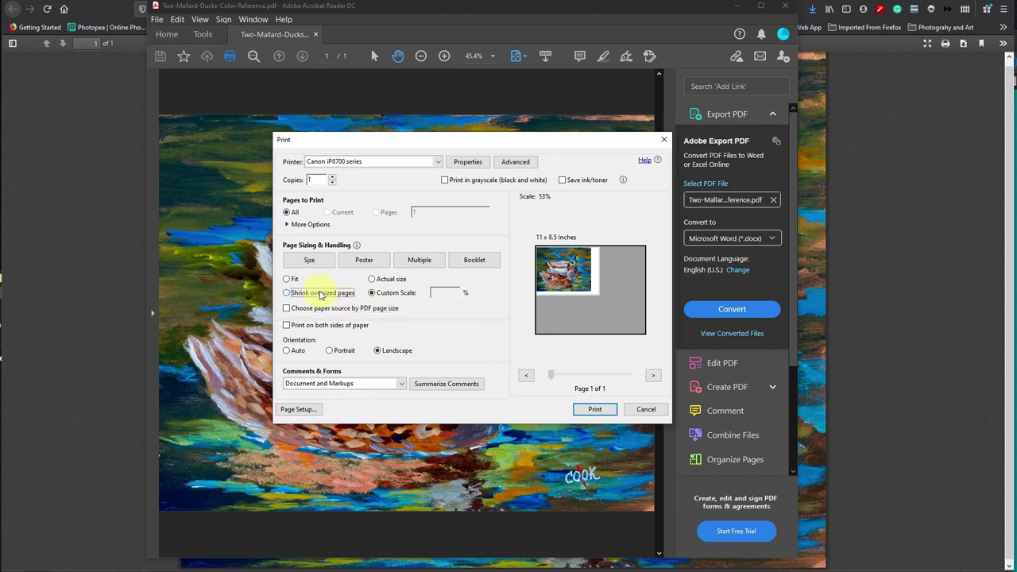
{"action": "left_click", "coordinate": [385, 294]}
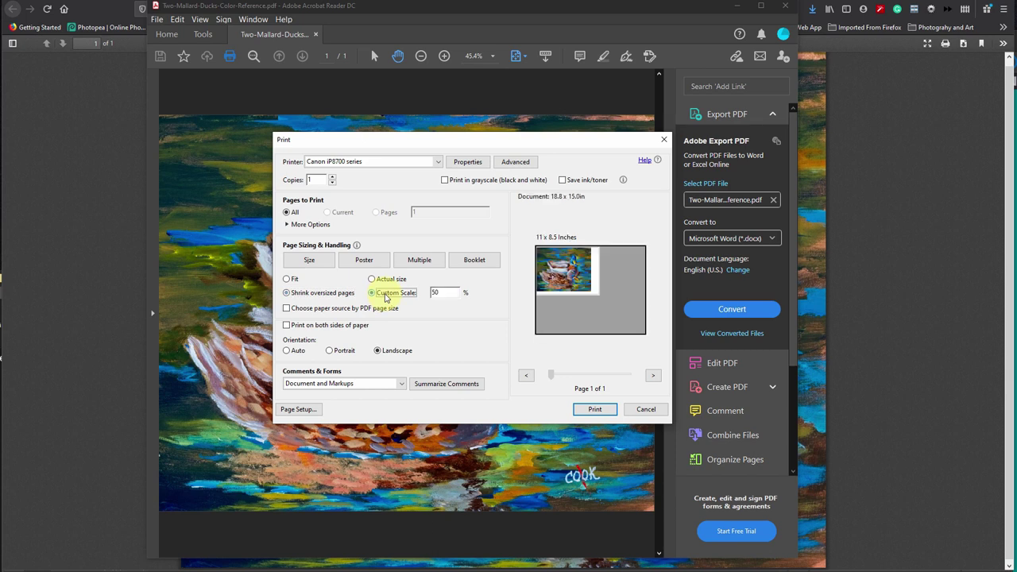
{"action": "left_click", "coordinate": [449, 292]}
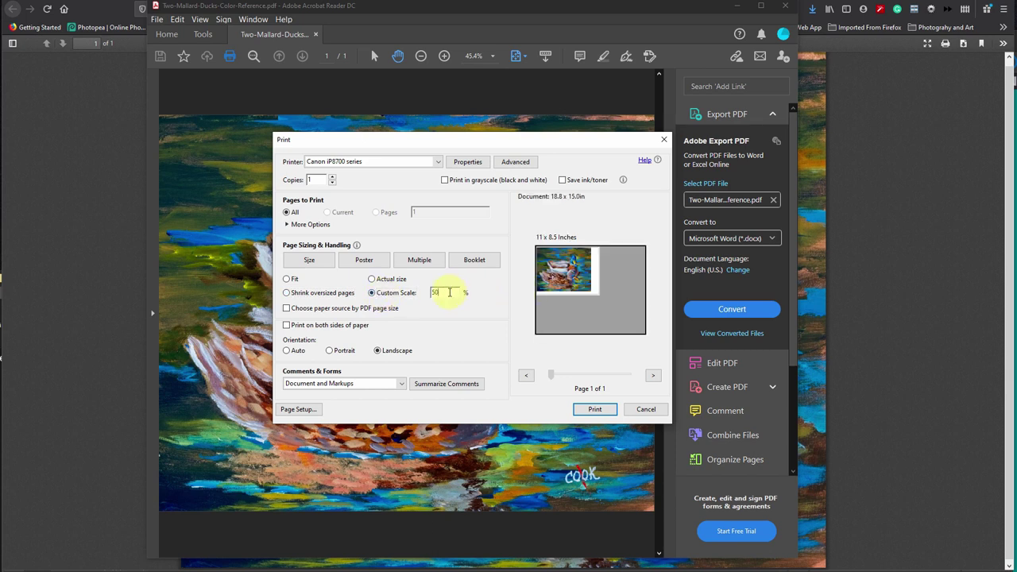
{"action": "left_click_drag", "start_coordinate": [443, 292], "coordinate": [429, 293]}
{"action": "type", "text": "75"}
{"action": "key", "text": "Tab"}
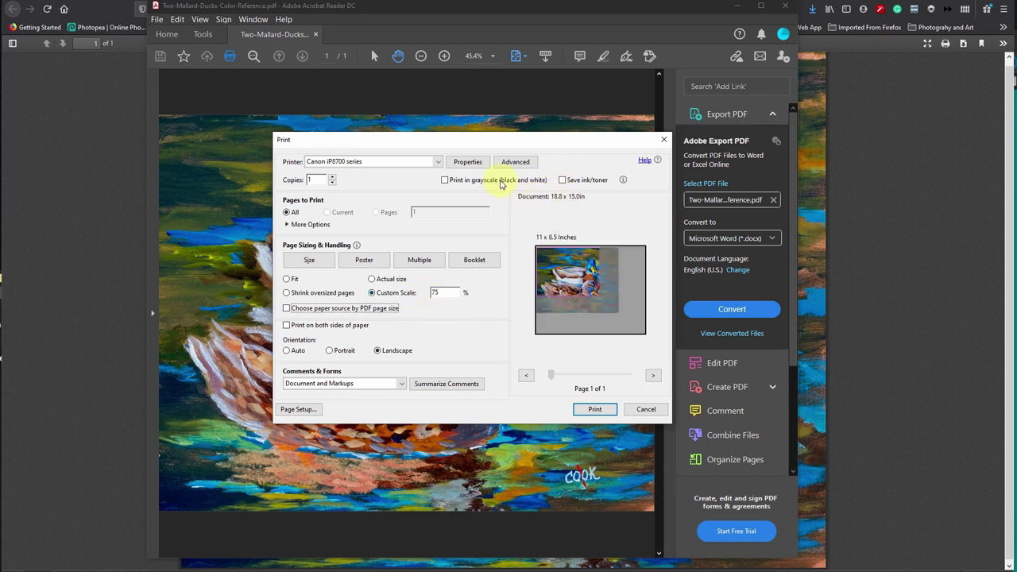
Review the Canon iP8700 properties' Main and Page Setup tabs, then accept with OK
{"action": "left_click", "coordinate": [468, 161]}
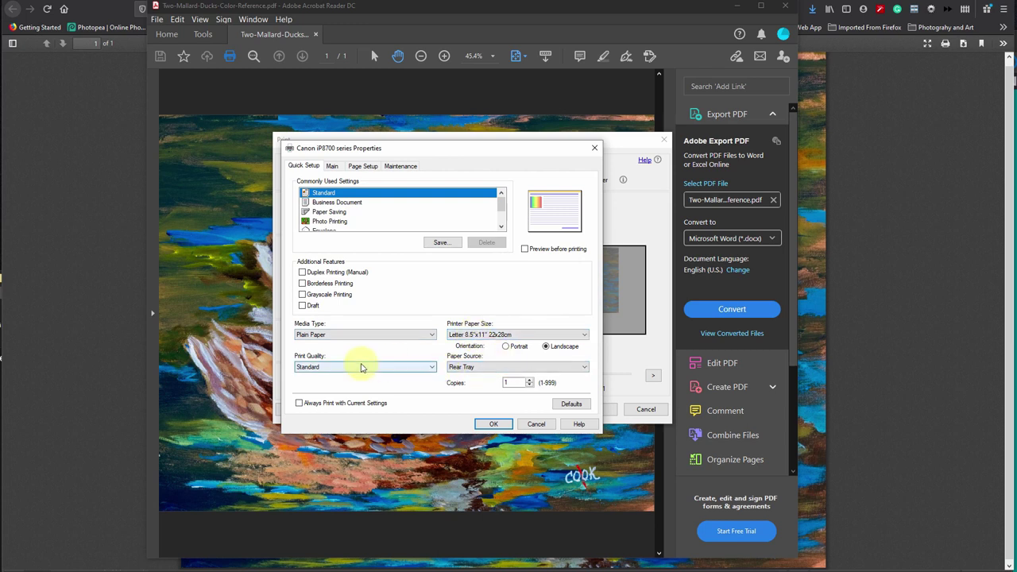
{"action": "left_click", "coordinate": [332, 166]}
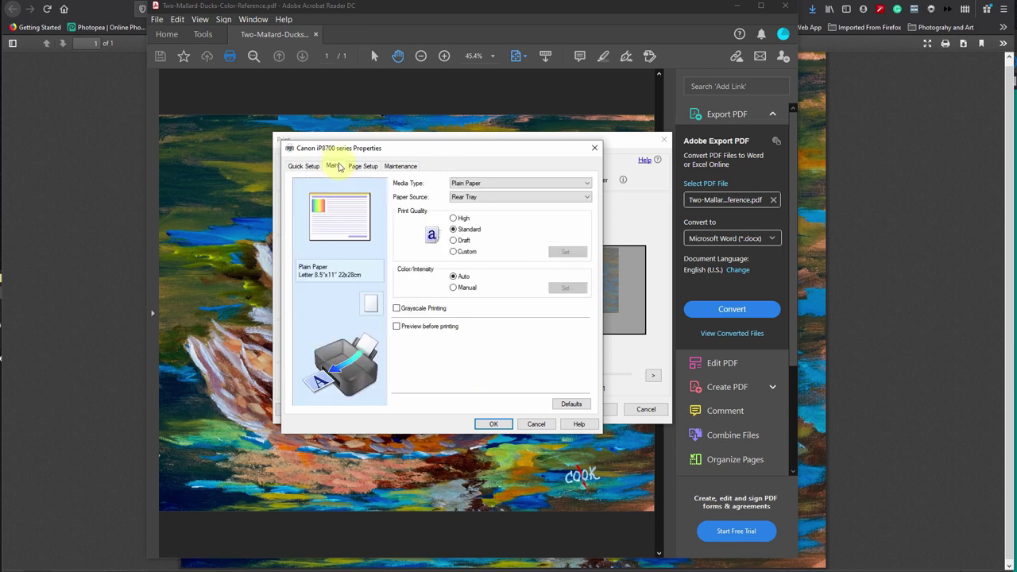
{"action": "left_click", "coordinate": [359, 166]}
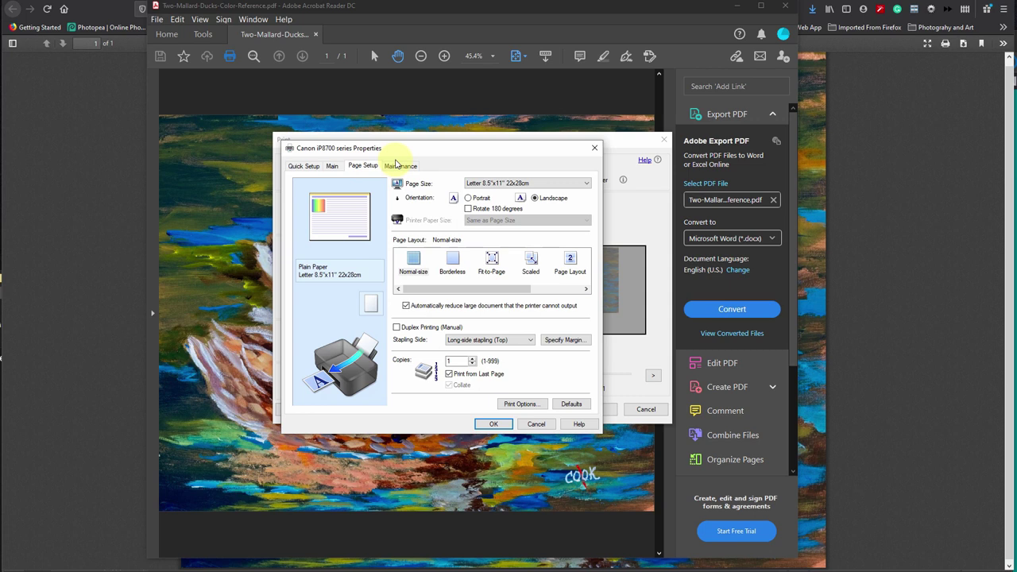
{"action": "left_click", "coordinate": [491, 422]}
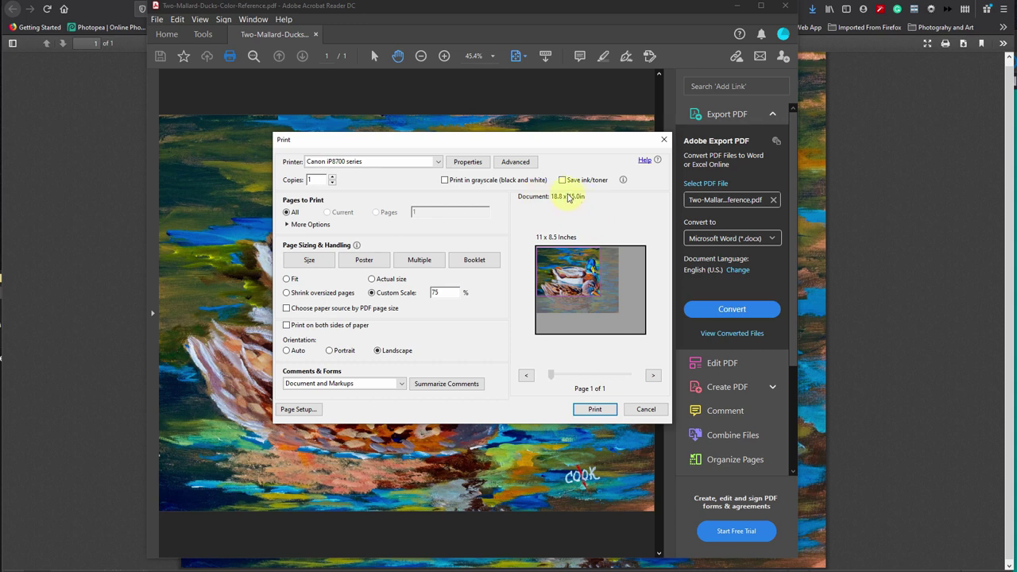
Print only the Current view, trying custom scales of 100% then 50%
{"action": "left_click", "coordinate": [288, 224]}
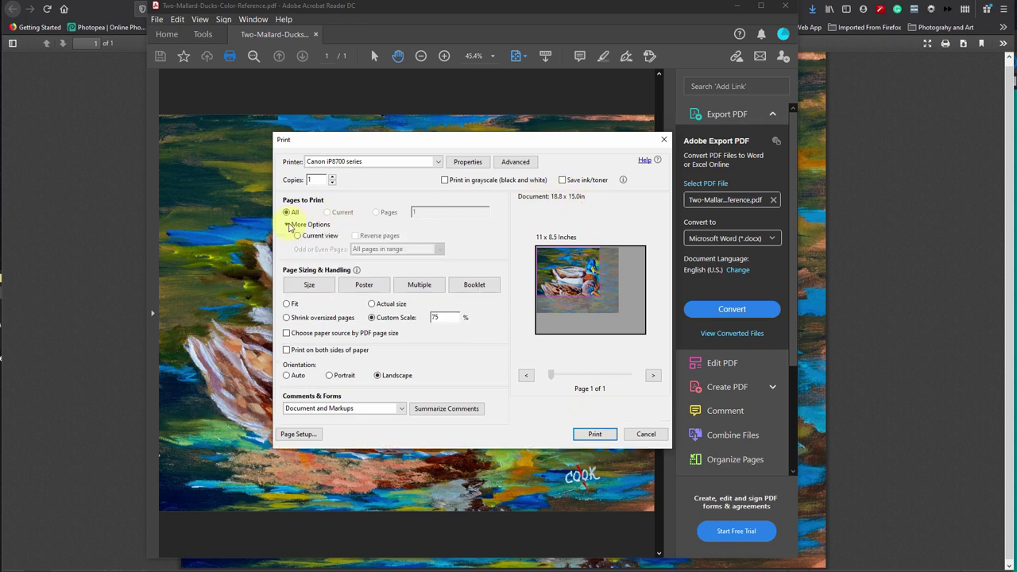
{"action": "left_click", "coordinate": [316, 239]}
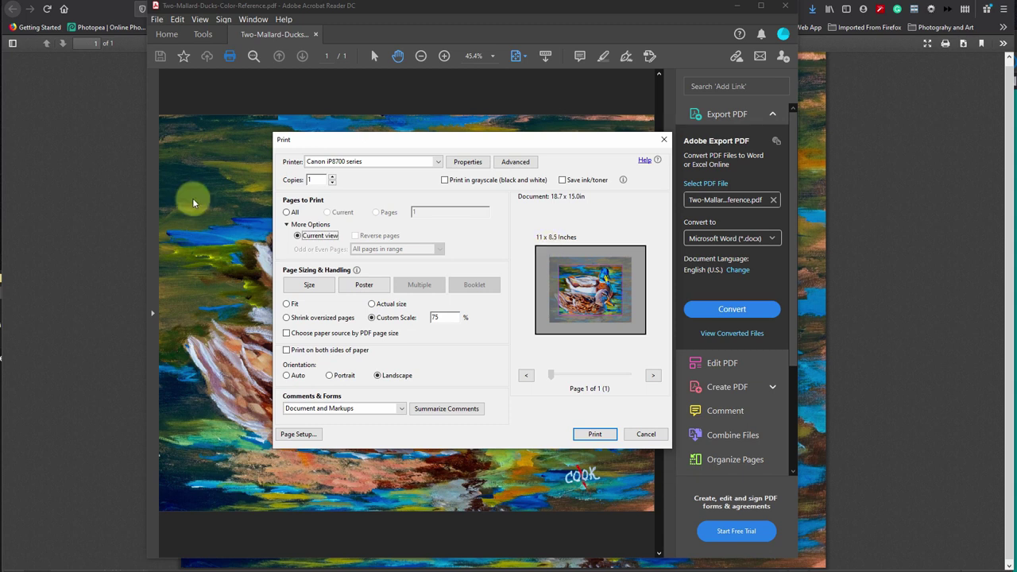
{"action": "double_click", "coordinate": [446, 316]}
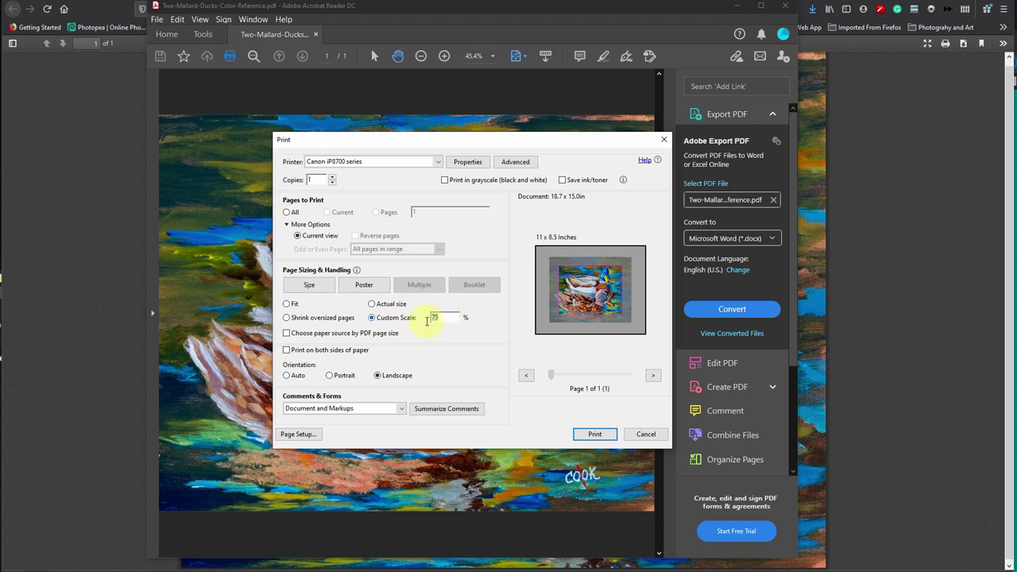
{"action": "type", "text": "100"}
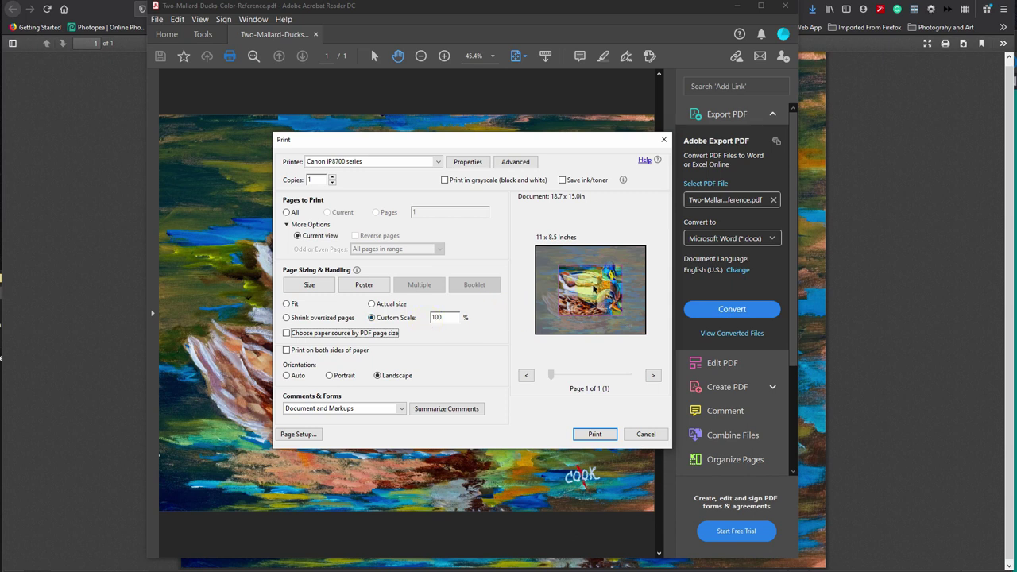
{"action": "left_click_drag", "start_coordinate": [446, 318], "coordinate": [423, 321]}
{"action": "type", "text": "50"}
{"action": "key", "text": "Tab"}
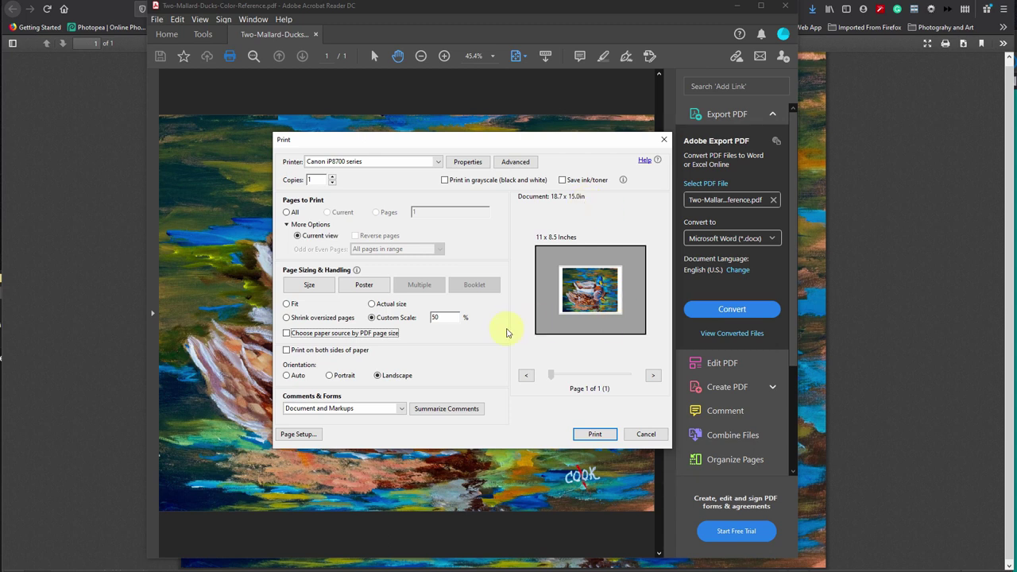
Change the custom scale to 53.3% and send the painting to the printer
{"action": "left_click", "coordinate": [436, 317]}
{"action": "double_click", "coordinate": [436, 317]}
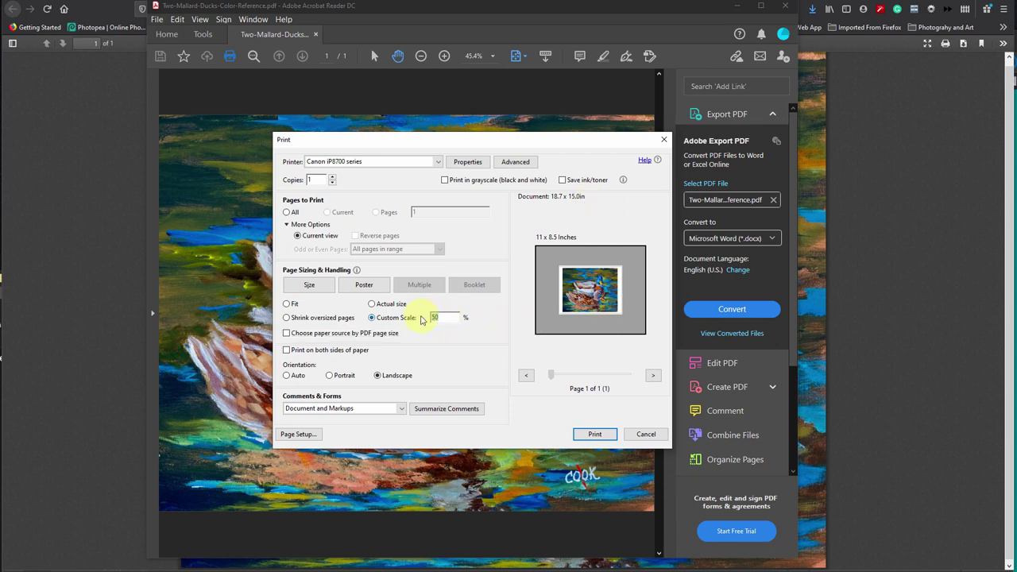
{"action": "type", "text": "53.3"}
{"action": "key", "text": "Tab"}
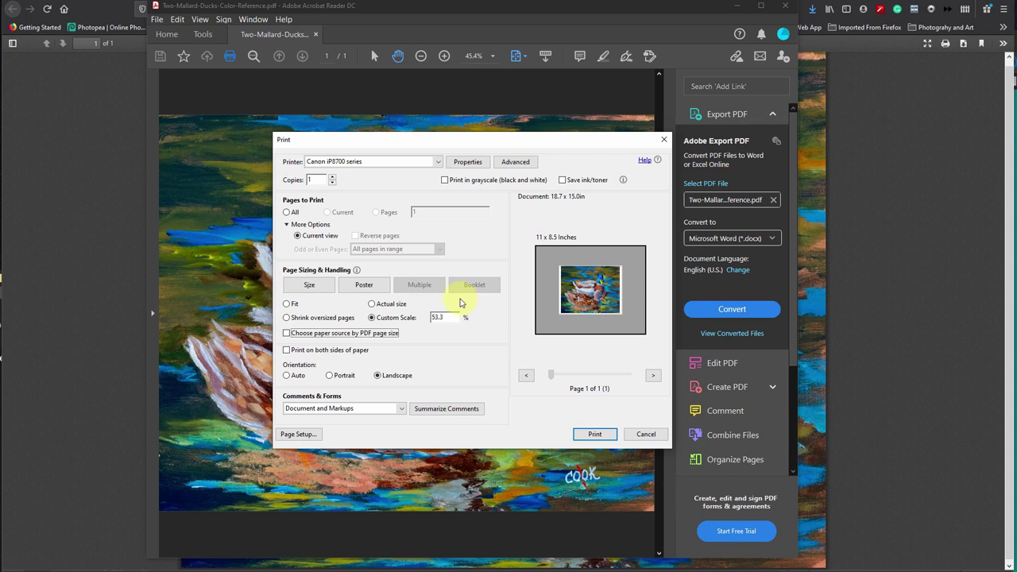
{"action": "left_click", "coordinate": [594, 434]}
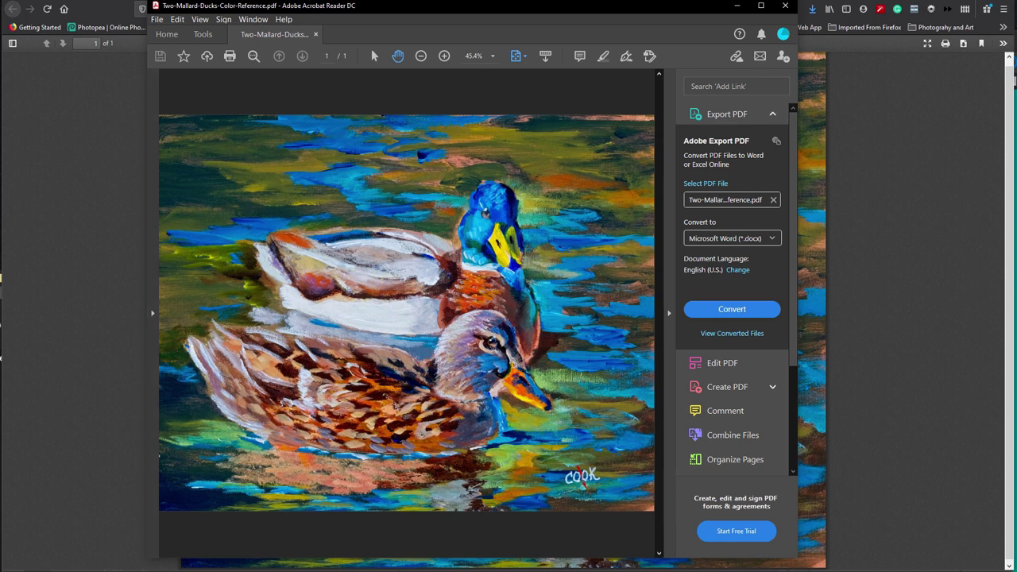
Bring the browser's copy of the PDF forward, then reopen Acrobat's Print dialog
{"action": "left_click", "coordinate": [31, 144]}
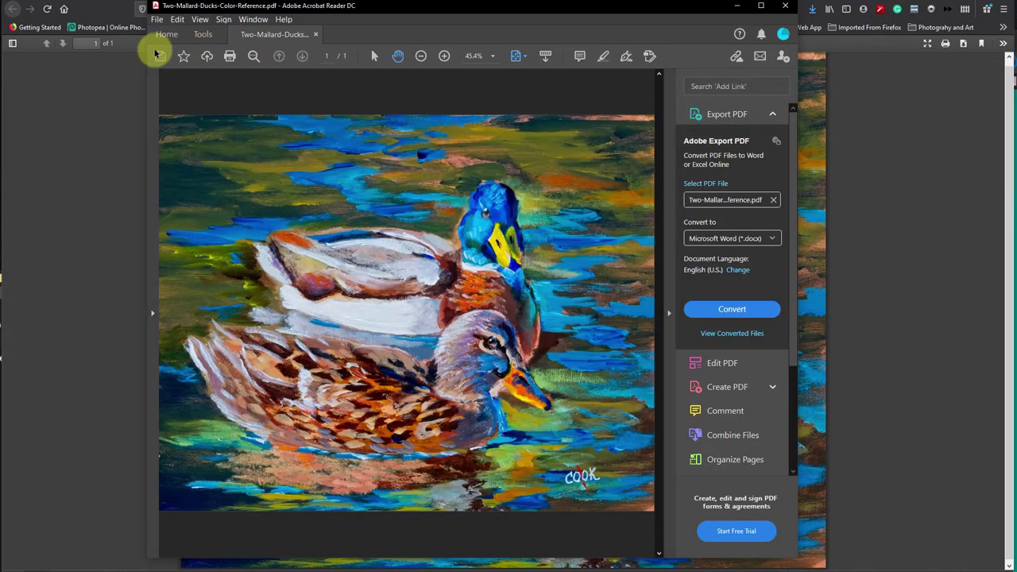
{"action": "left_click", "coordinate": [229, 57]}
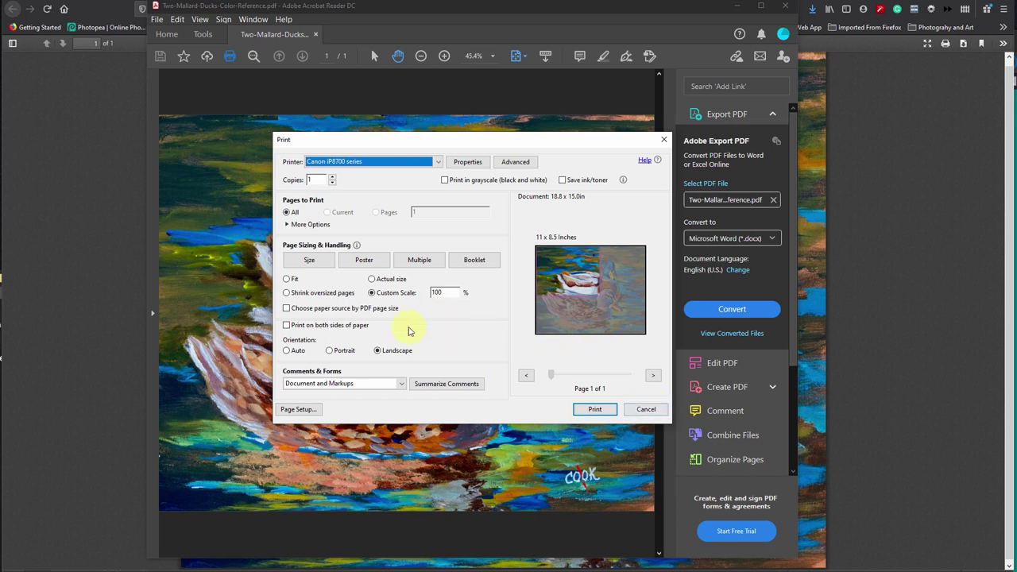
Compare Fit, Actual size and Shrink oversized pages, then set a custom scale of 50%
{"action": "left_click", "coordinate": [292, 280]}
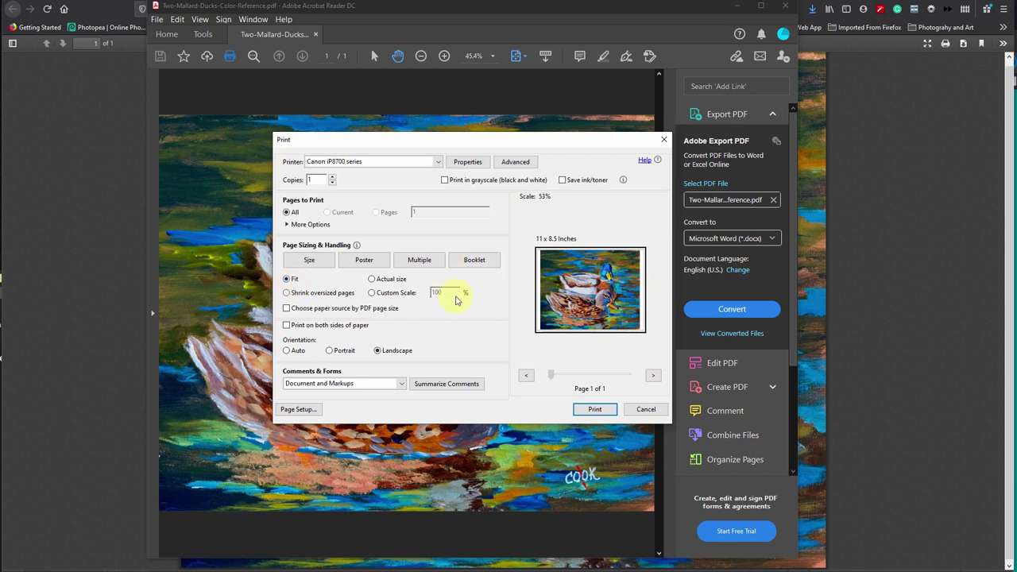
{"action": "left_click", "coordinate": [371, 279]}
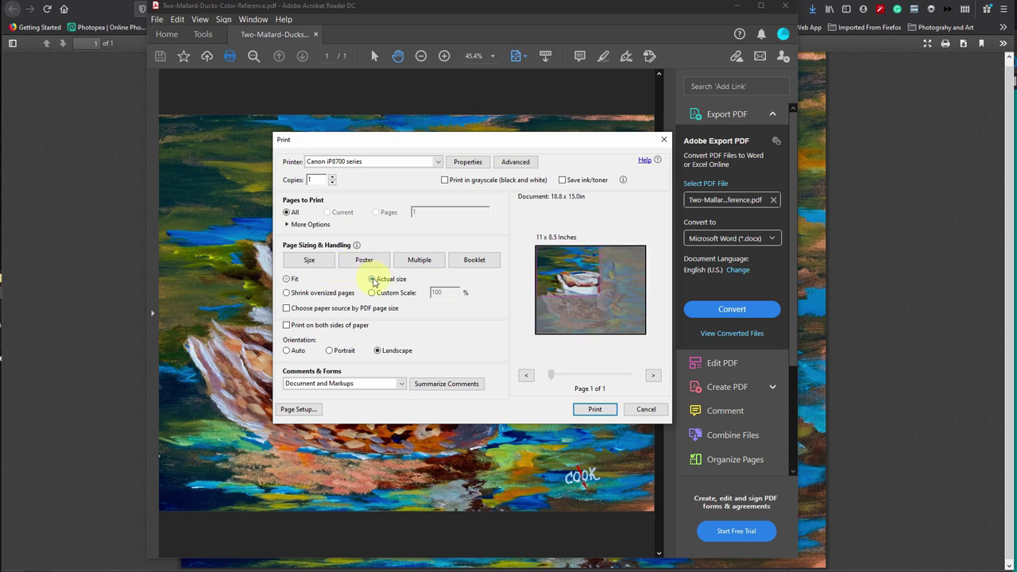
{"action": "left_click", "coordinate": [302, 293]}
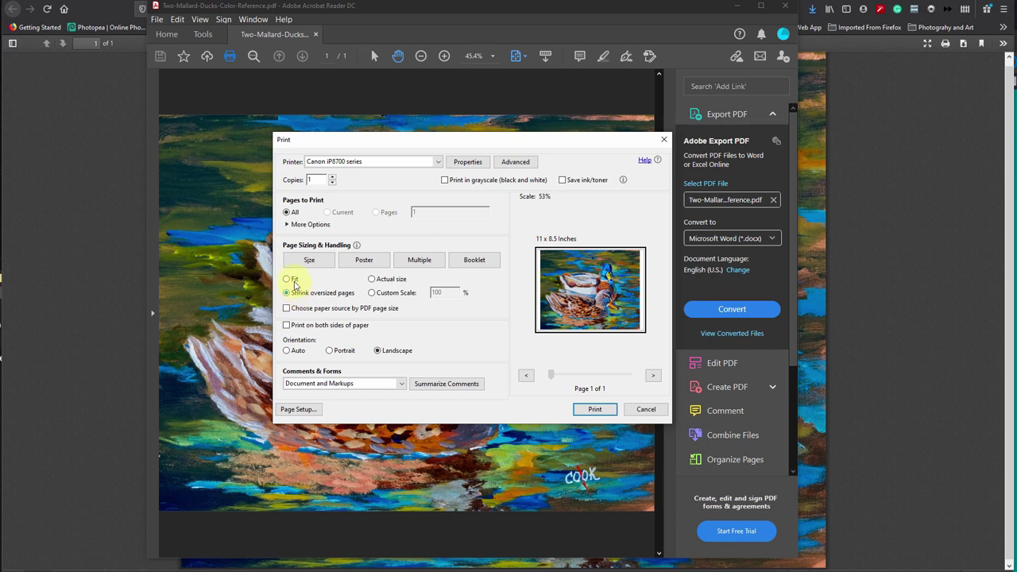
{"action": "left_click", "coordinate": [295, 280]}
{"action": "left_click", "coordinate": [301, 293]}
{"action": "left_click", "coordinate": [397, 293]}
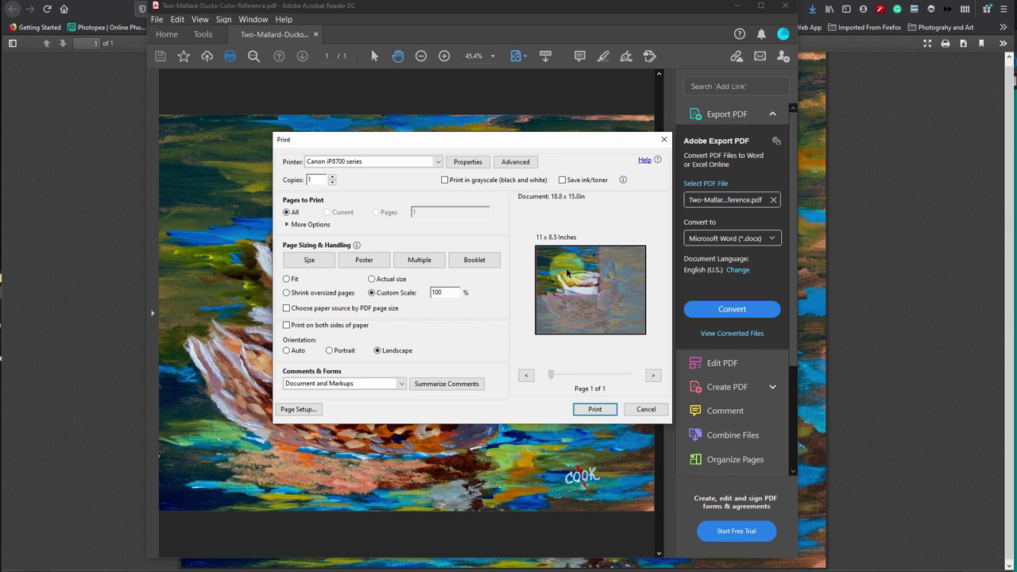
{"action": "double_click", "coordinate": [441, 292]}
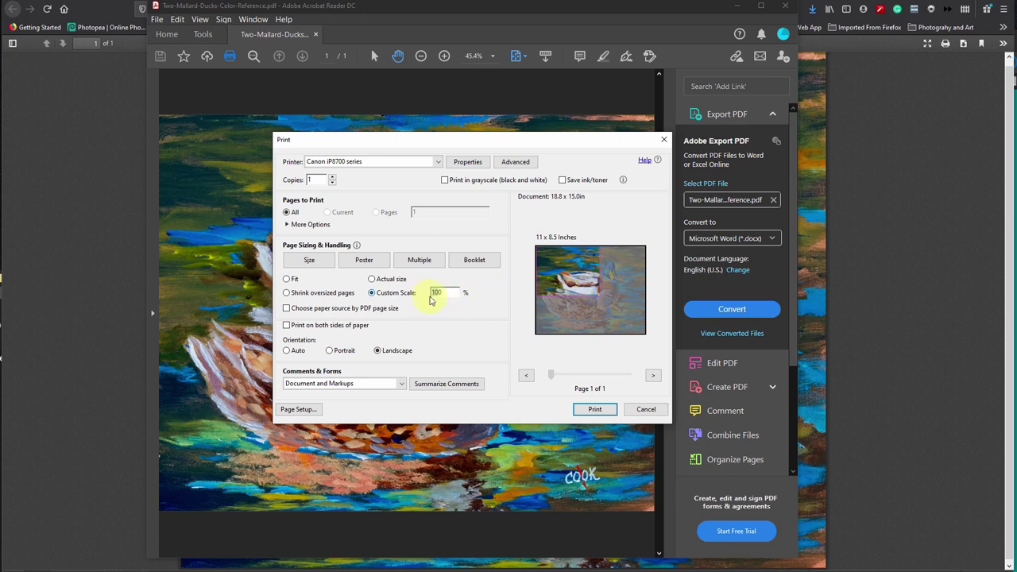
{"action": "type", "text": "50"}
{"action": "key", "text": "Tab"}
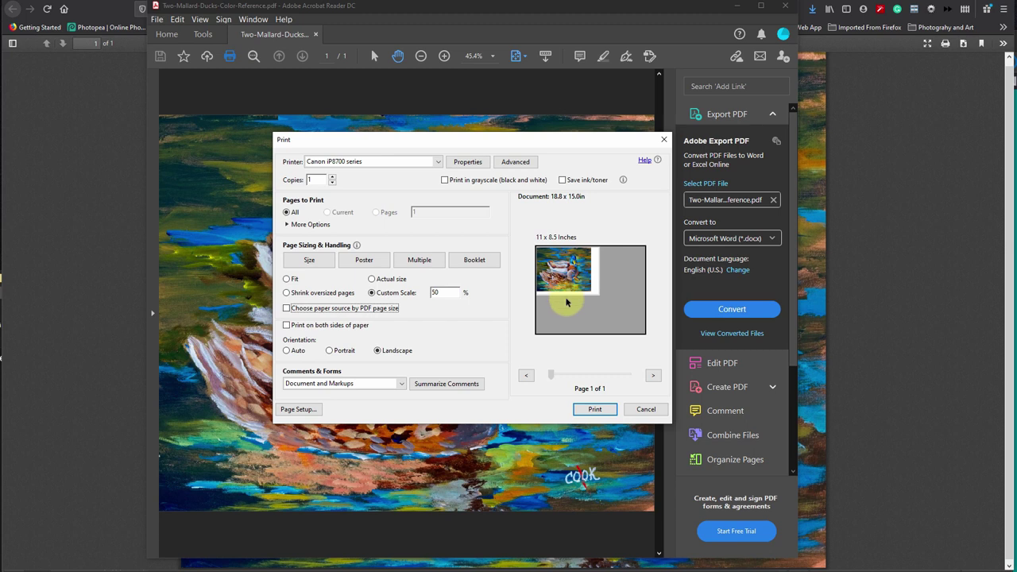
Try paper chosen by PDF page size with Actual size scaling, then turn PDF page size off again
{"action": "left_click", "coordinate": [316, 313]}
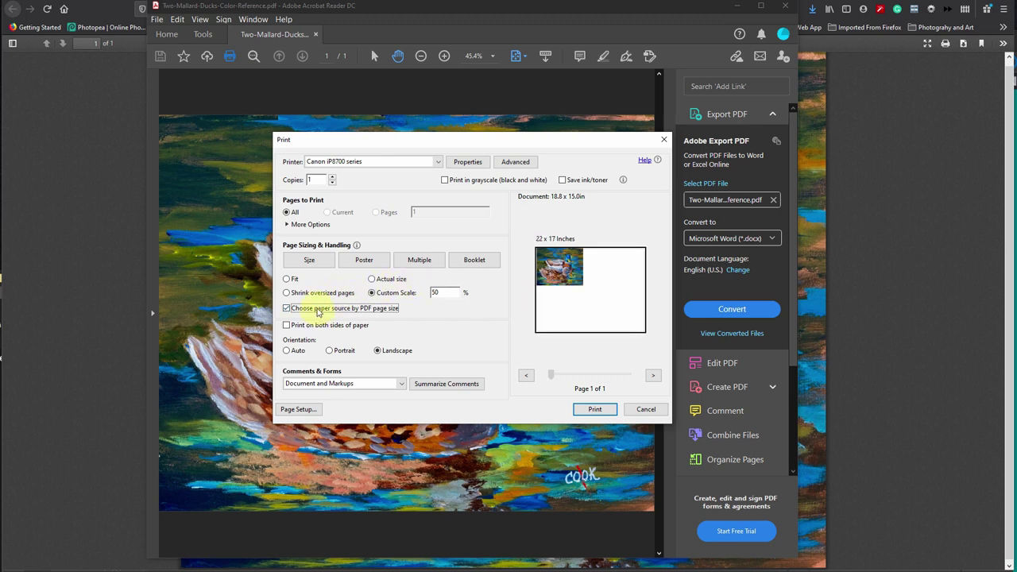
{"action": "left_click", "coordinate": [375, 292]}
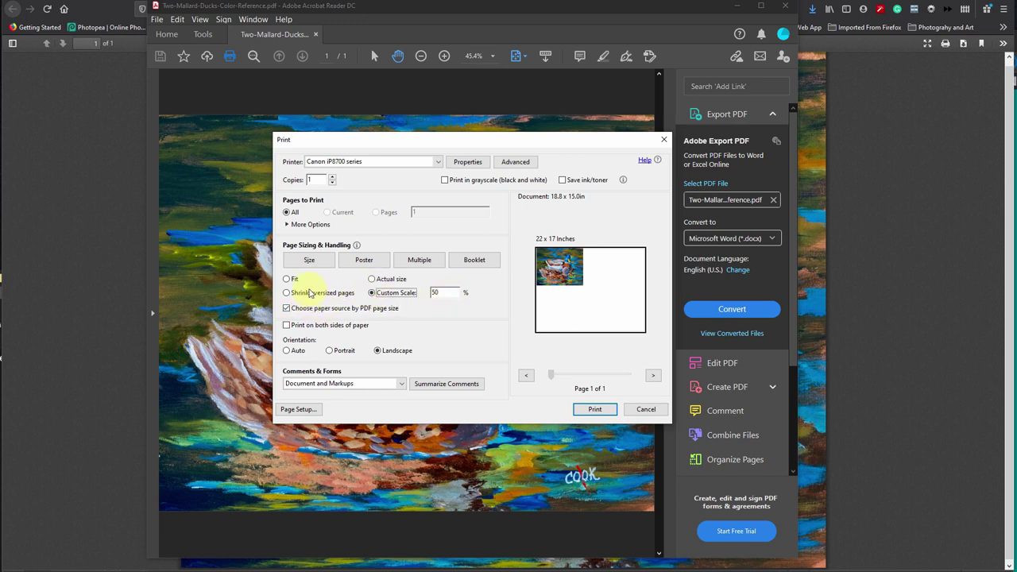
{"action": "left_click", "coordinate": [391, 280]}
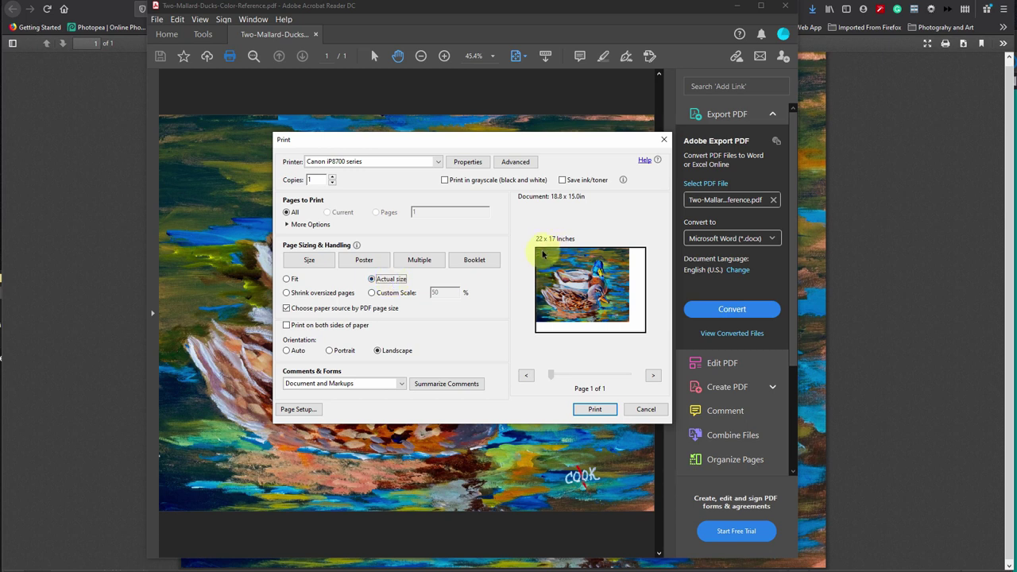
{"action": "left_click", "coordinate": [309, 309]}
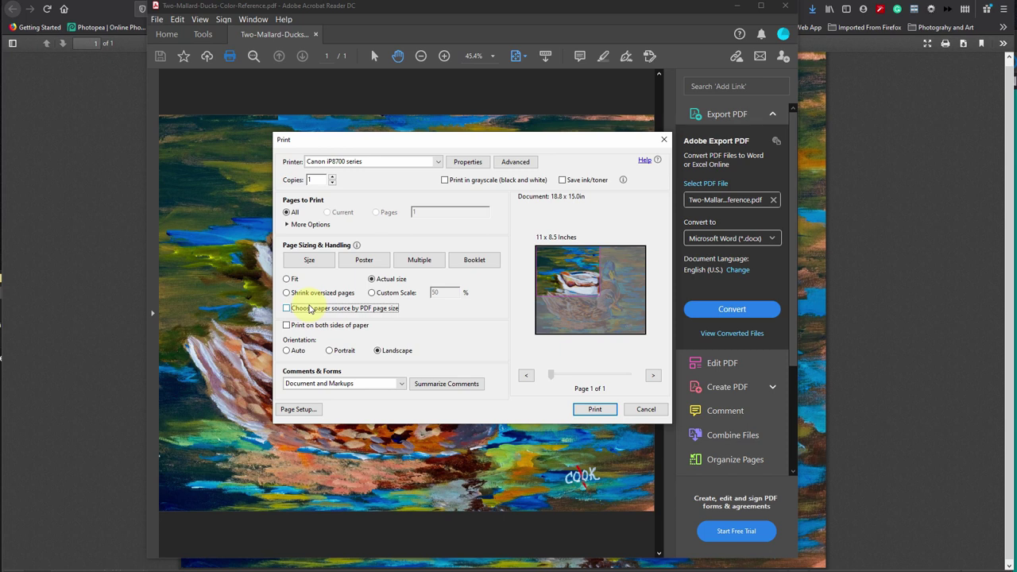
Switch the printer to the HP OfficeJet Pro 7740 and cancel the Print dialog without printing
{"action": "left_click", "coordinate": [409, 162]}
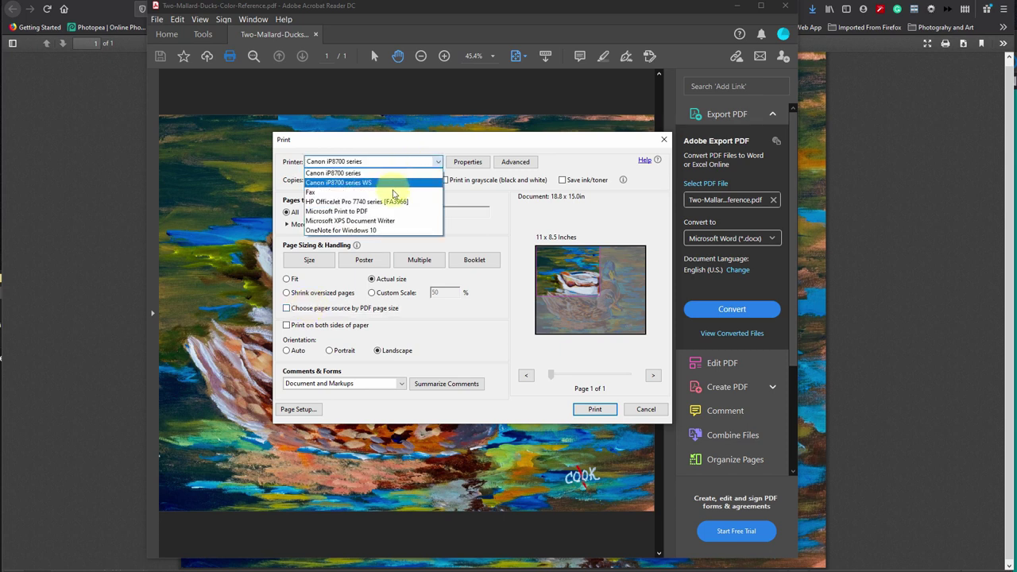
{"action": "left_click", "coordinate": [390, 201]}
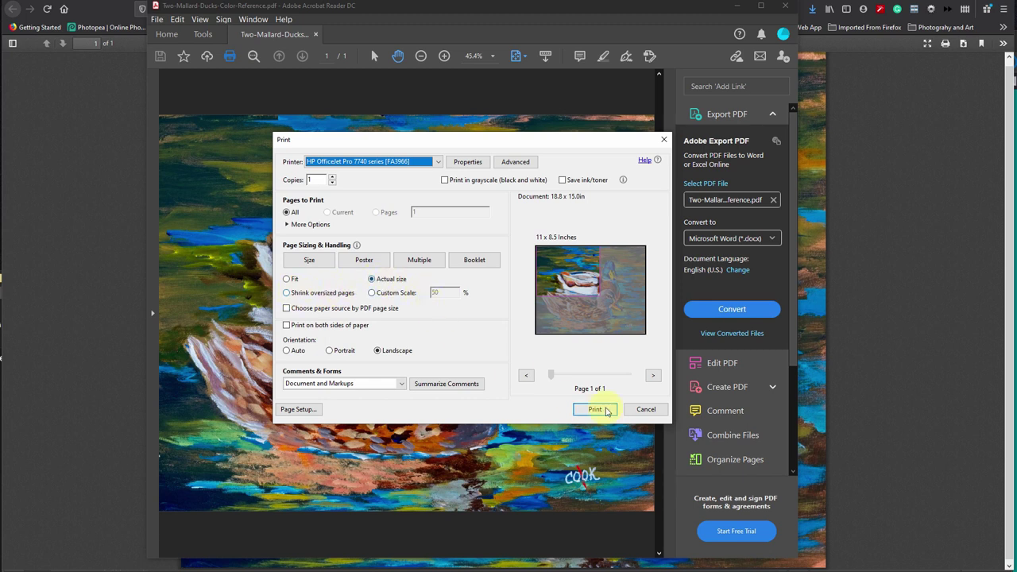
{"action": "left_click", "coordinate": [648, 410]}
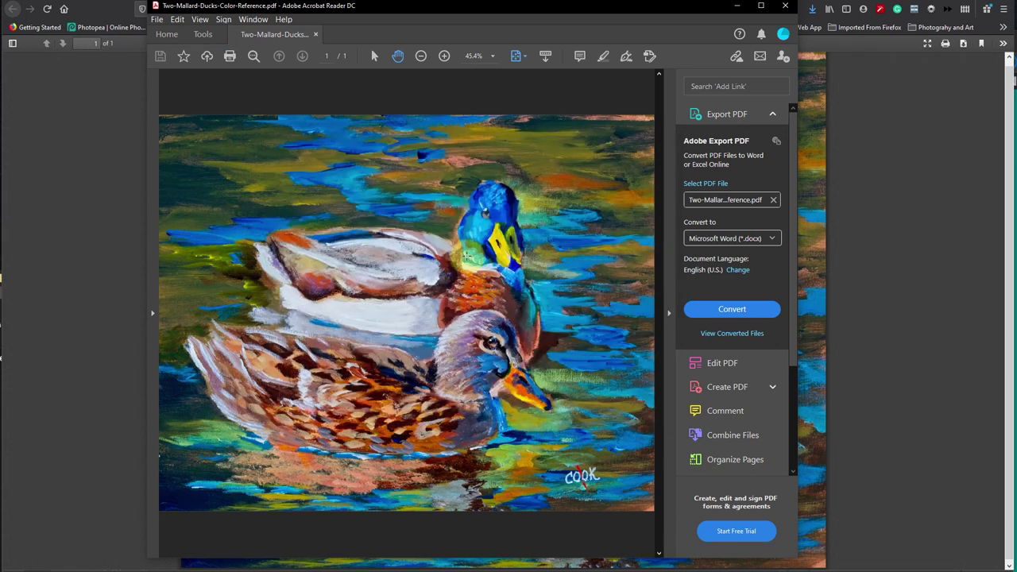
Bring Firefox's copy of Two-Mallard-Ducks-Color-Reference.pdf in front of Acrobat Reader
{"action": "left_click", "coordinate": [849, 207]}
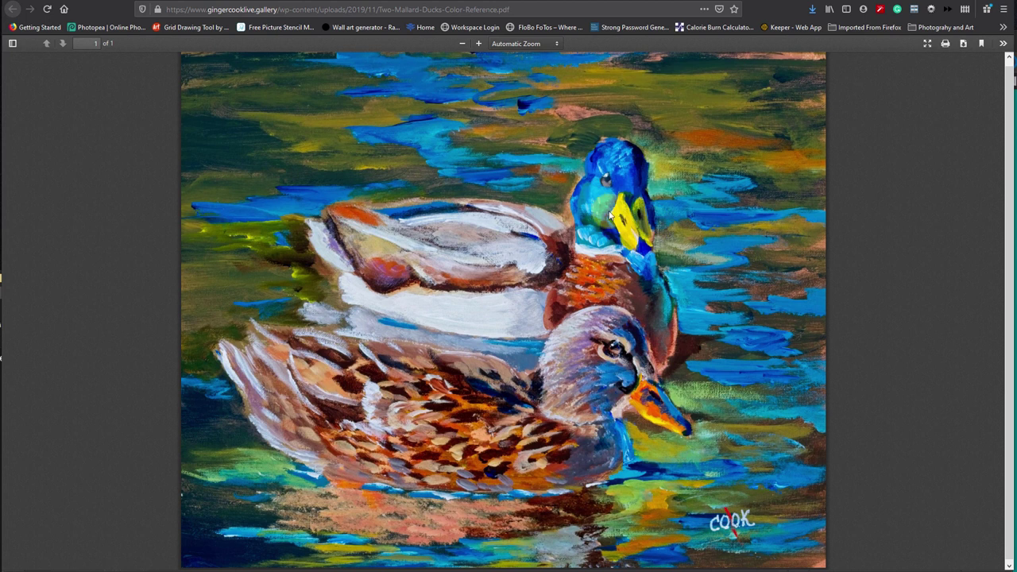
{"action": "scroll", "coordinate": [610, 214], "scroll_direction": "up", "scroll_amount": 1}
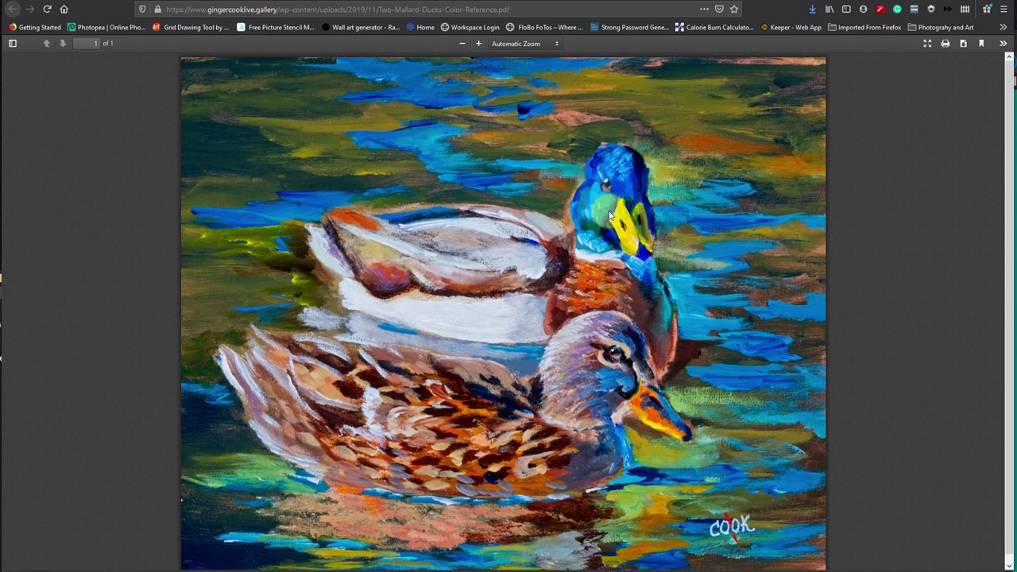